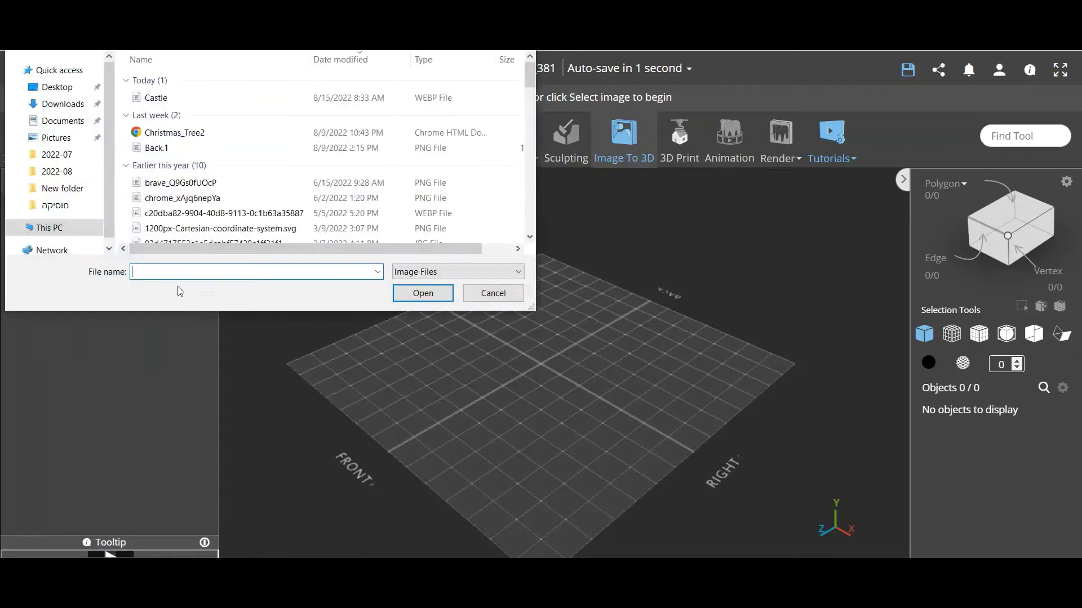
# Step: Load the Castle WEBP image as the source for the image-to-3D conversion
pyautogui.click(175, 99)
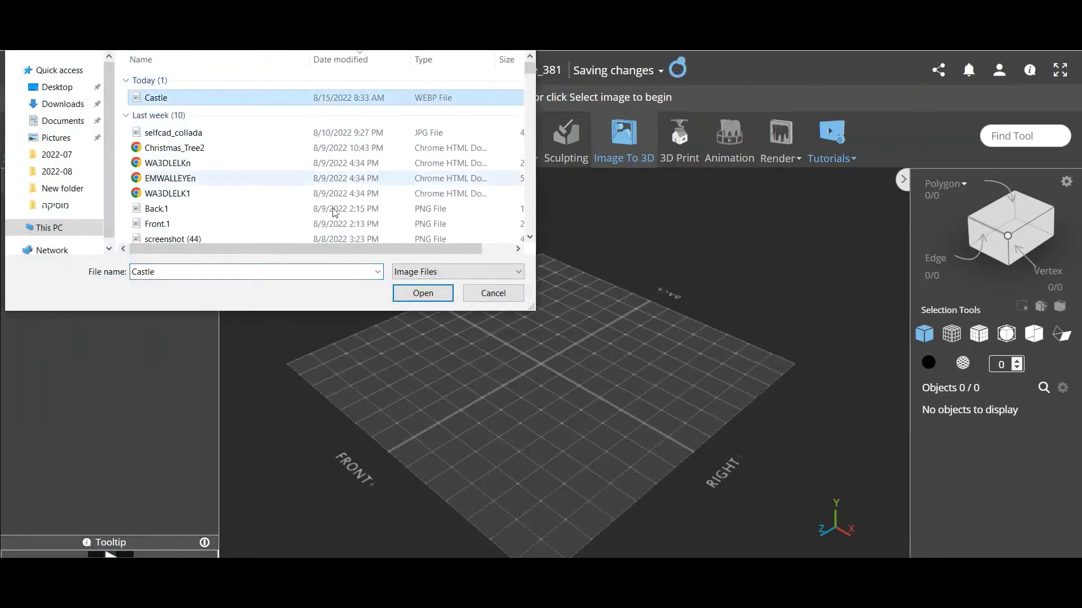
pyautogui.click(417, 293)
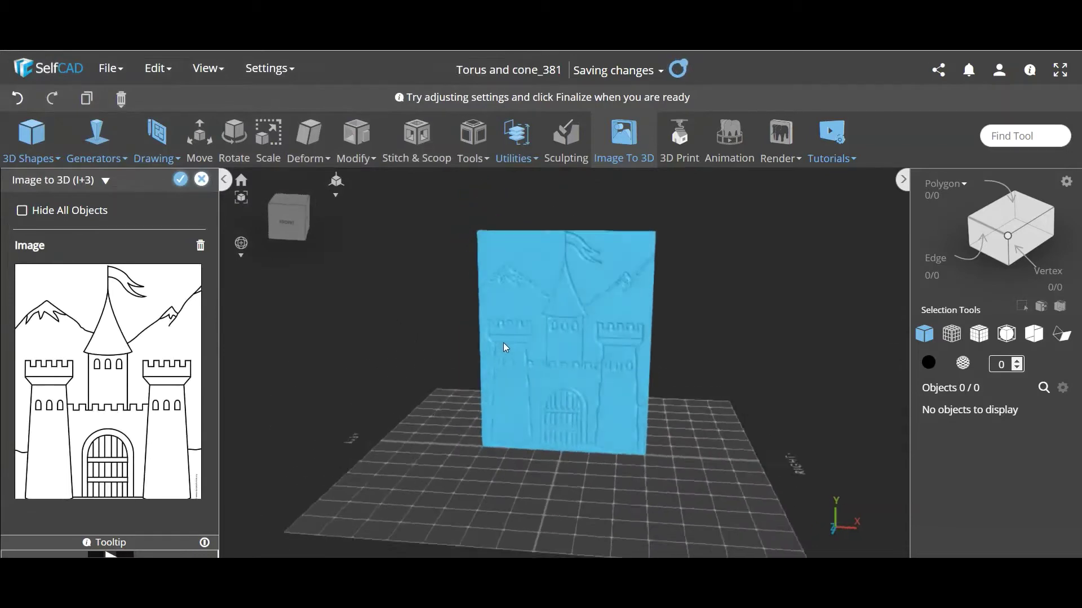
pyautogui.scroll(1, 567, 349)
pyautogui.scroll(2, 568, 348)
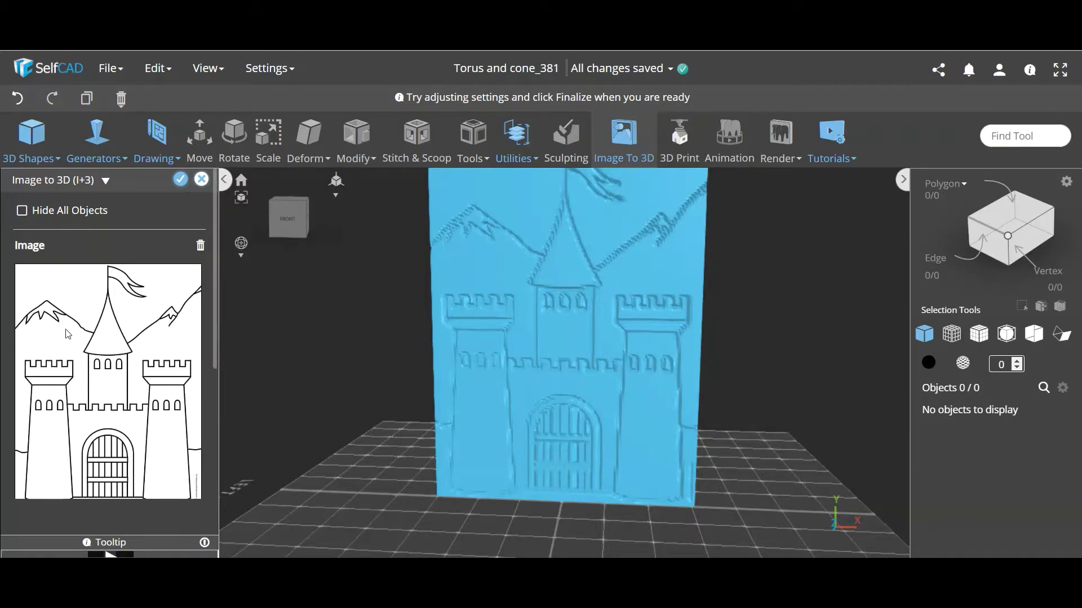
# Step: Set the resolution of the castle relief to 250
pyautogui.scroll(-2, 142, 393)
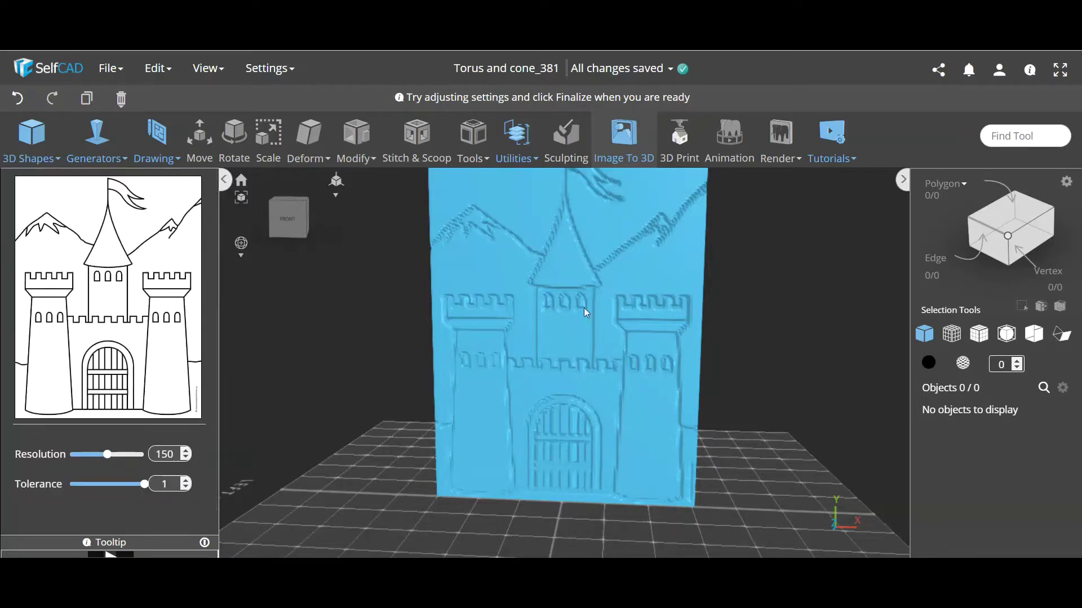
pyautogui.moveTo(108, 455); pyautogui.dragTo(145, 455)
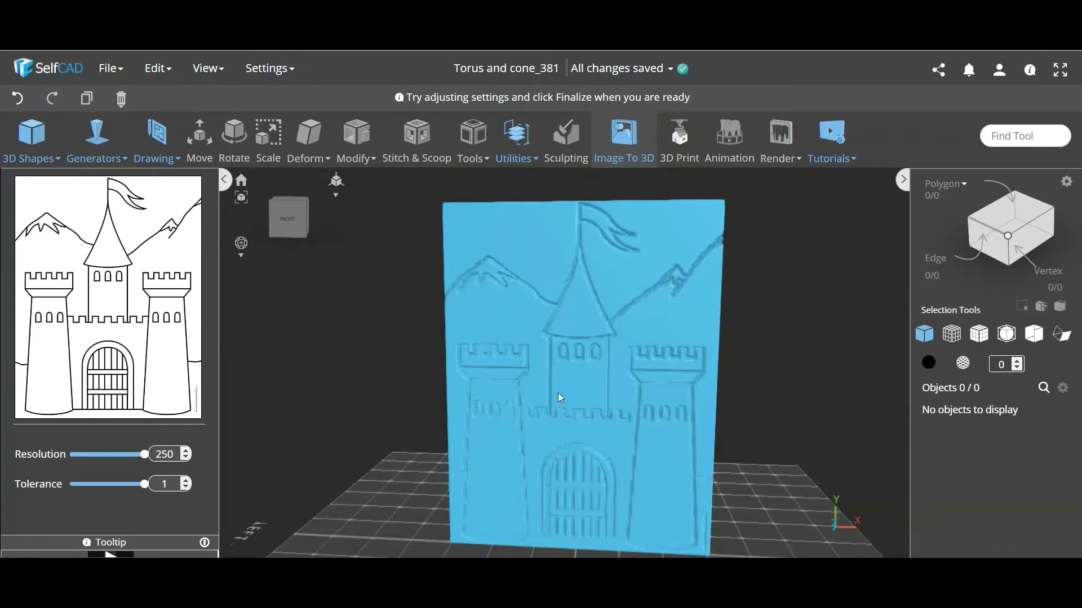
pyautogui.moveTo(613, 278); pyautogui.dragTo(647, 325)
pyautogui.moveTo(504, 299); pyautogui.dragTo(460, 292)
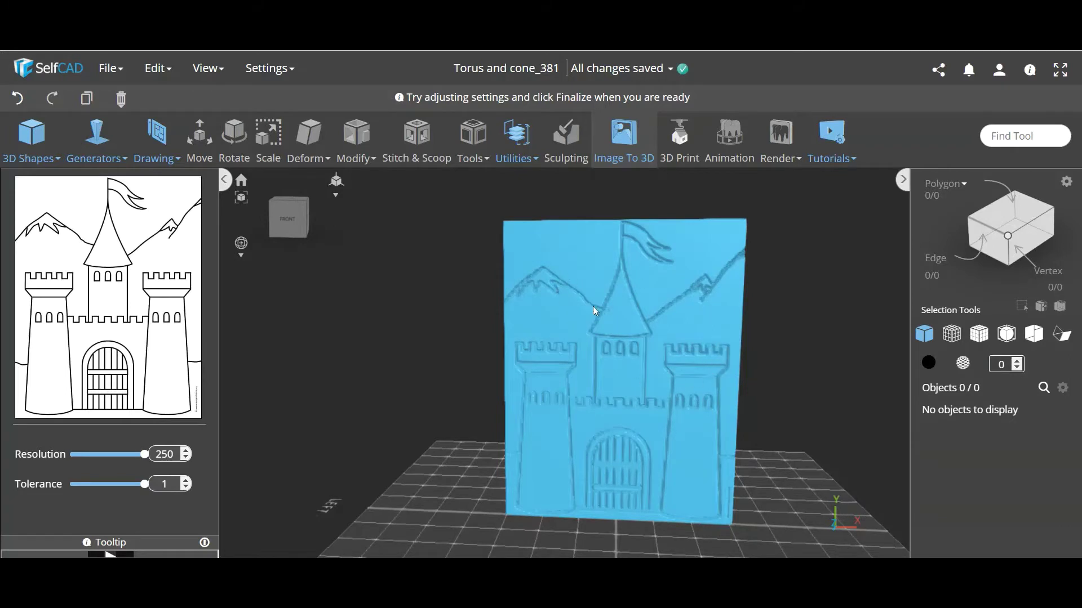
# Step: Examine the castle relief's depth and outlines from several angles at the current conversion settings
pyautogui.scroll(-2, 173, 441)
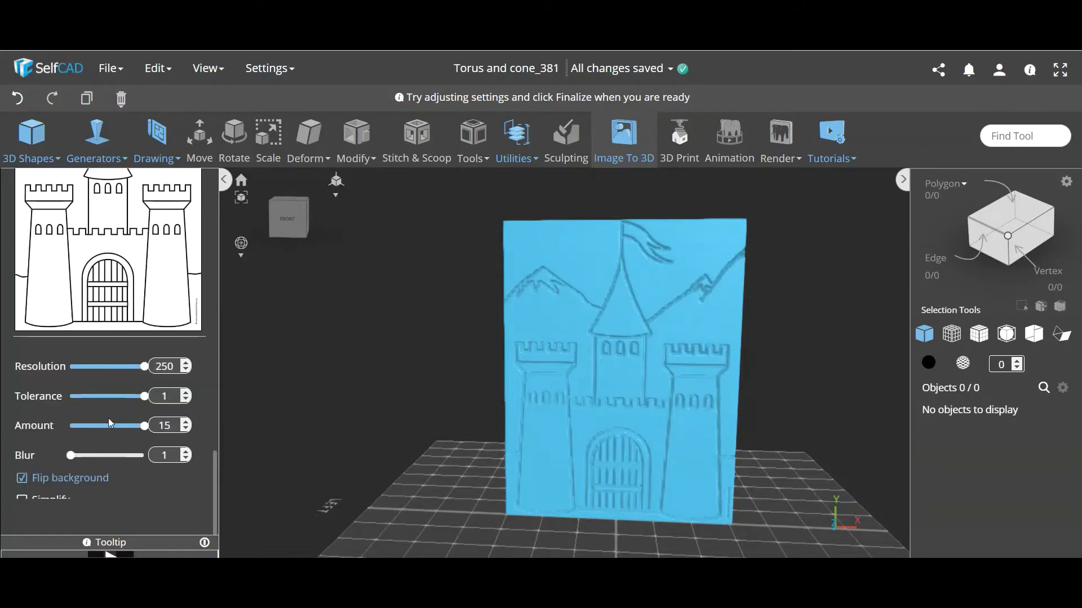
pyautogui.moveTo(144, 397); pyautogui.dragTo(198, 399)
pyautogui.moveTo(475, 404); pyautogui.dragTo(536, 387)
pyautogui.scroll(5, 542, 346)
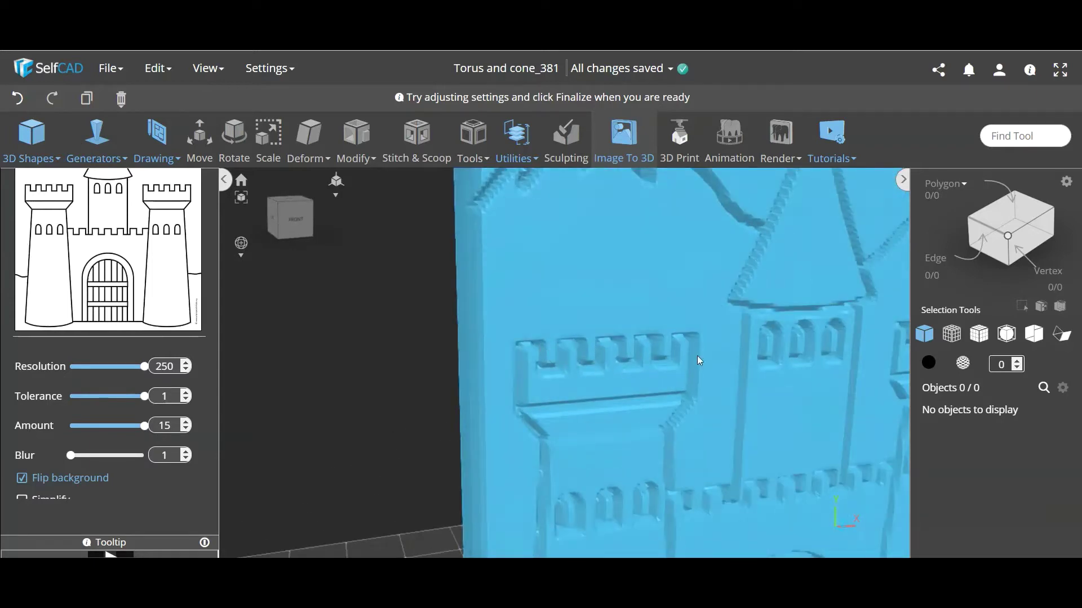
pyautogui.scroll(-10, 698, 358)
pyautogui.scroll(3, 465, 431)
pyautogui.moveTo(465, 430); pyautogui.dragTo(475, 426)
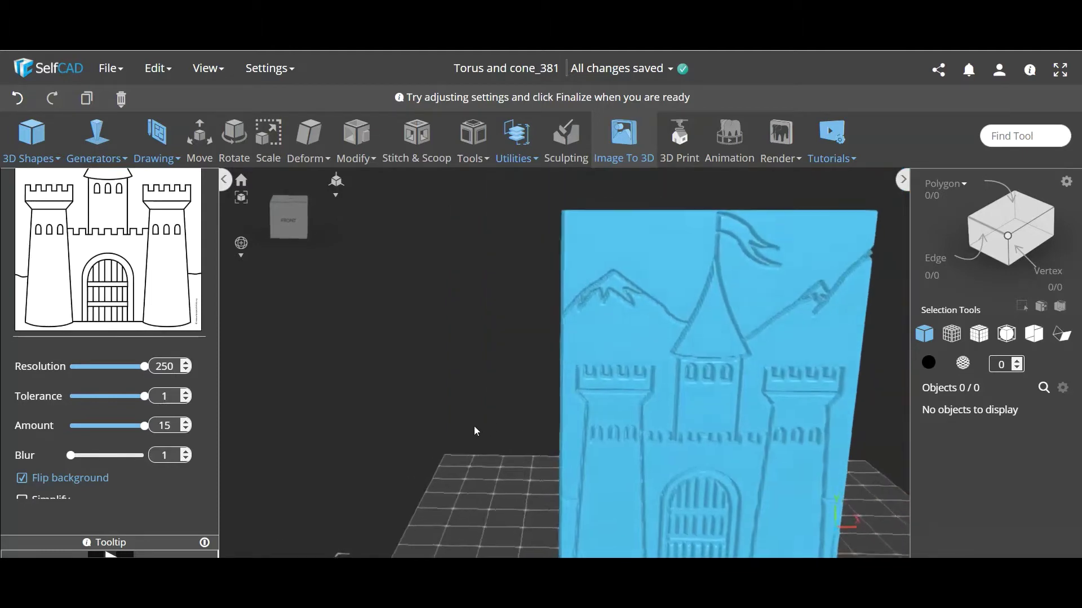
pyautogui.scroll(-3, 474, 431)
pyautogui.scroll(4, 502, 432)
pyautogui.scroll(-1, 127, 454)
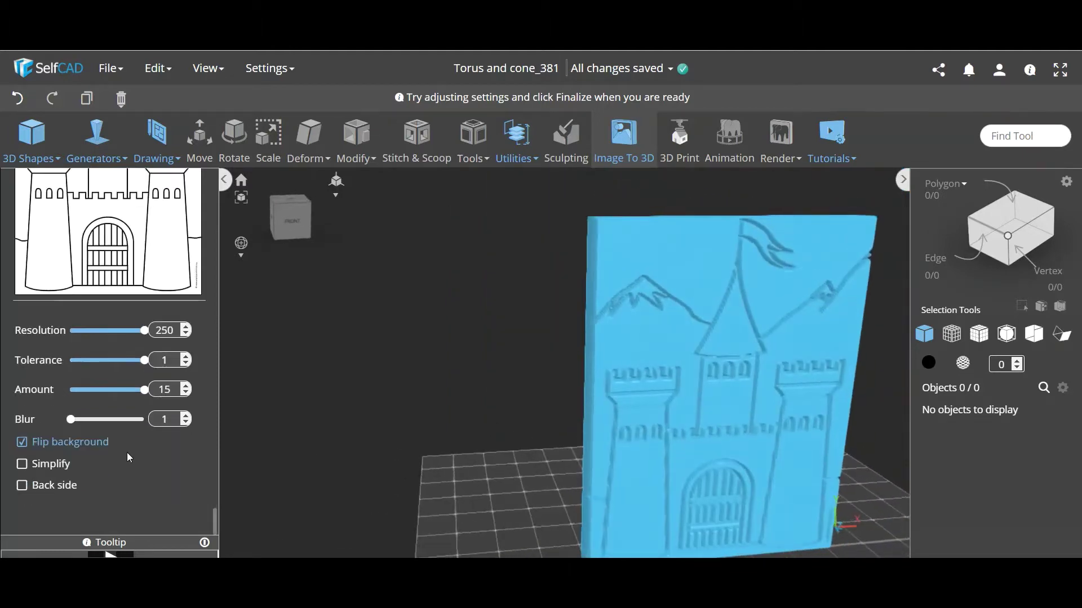
# Step: Turn off Flip background to compare the castle's outlines up close, and turn the option back on
pyautogui.click(22, 442)
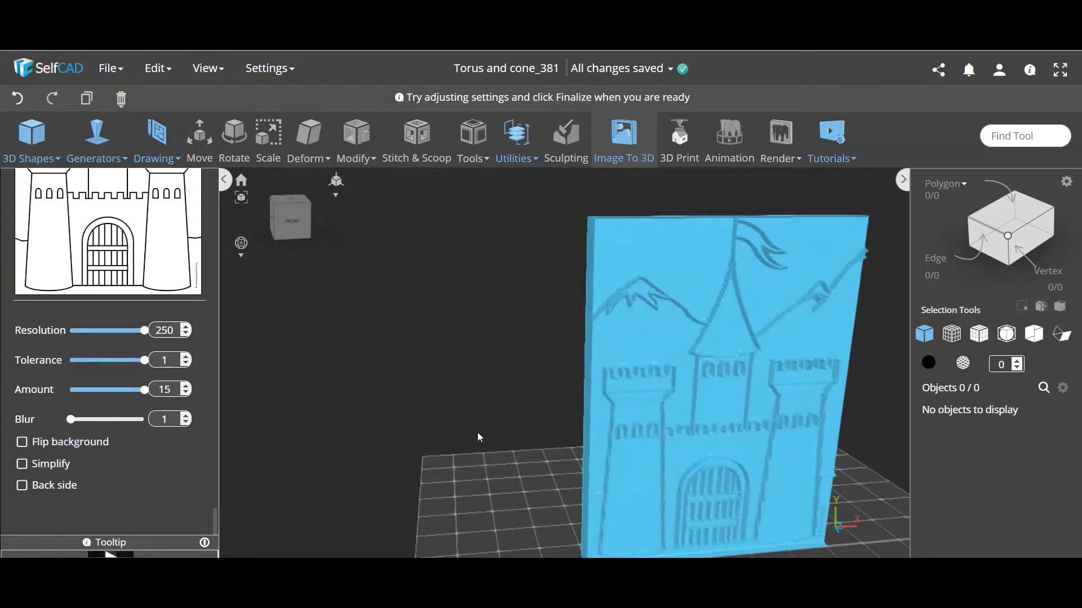
pyautogui.moveTo(478, 434); pyautogui.dragTo(515, 430)
pyautogui.scroll(2, 448, 418)
pyautogui.scroll(4, 516, 429)
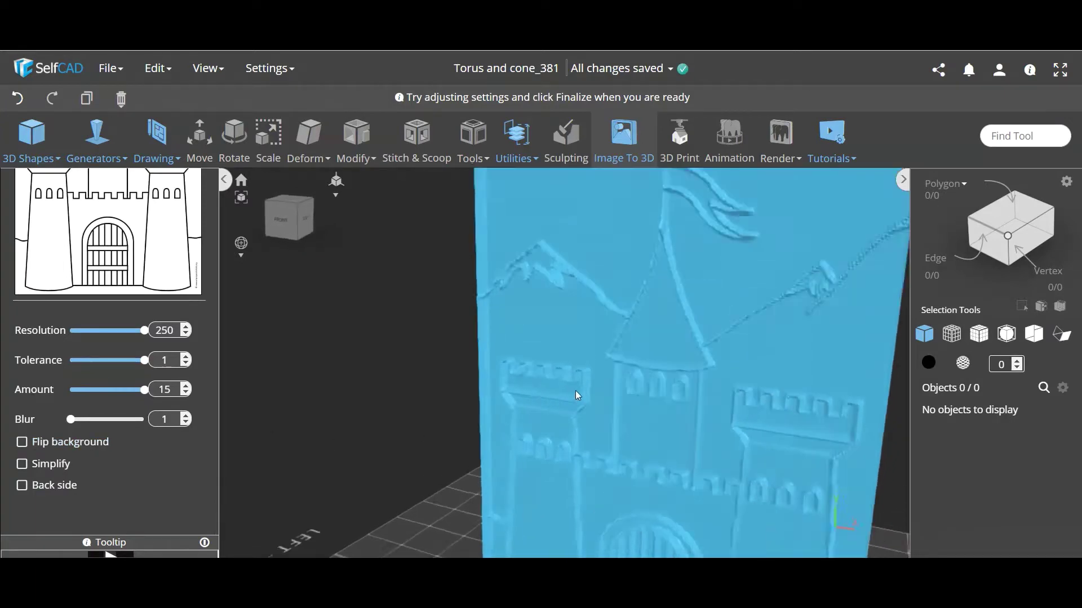
pyautogui.moveTo(389, 390); pyautogui.dragTo(432, 389)
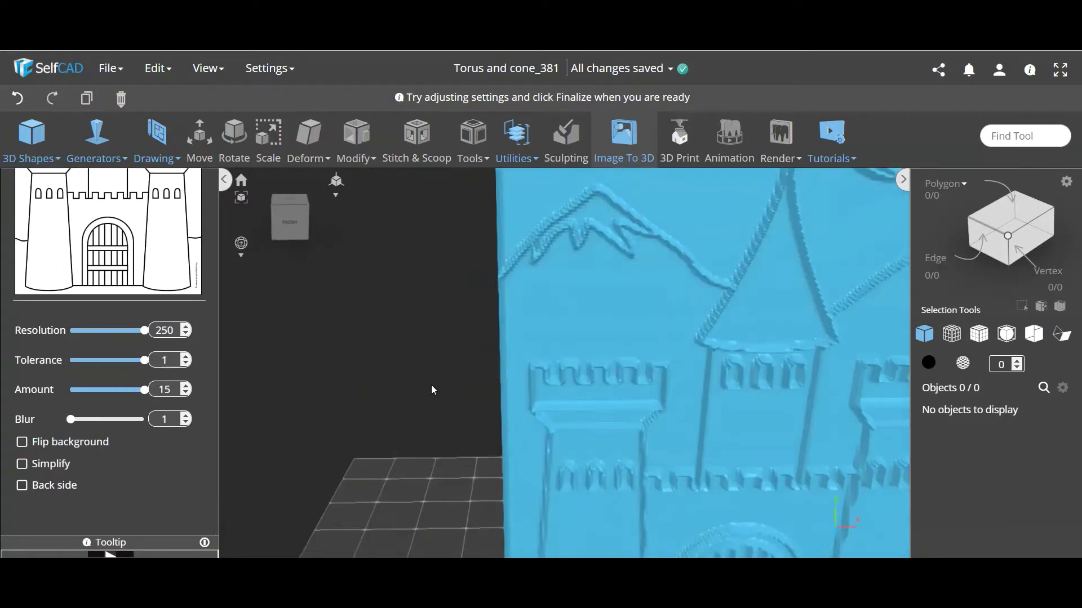
pyautogui.click(22, 442)
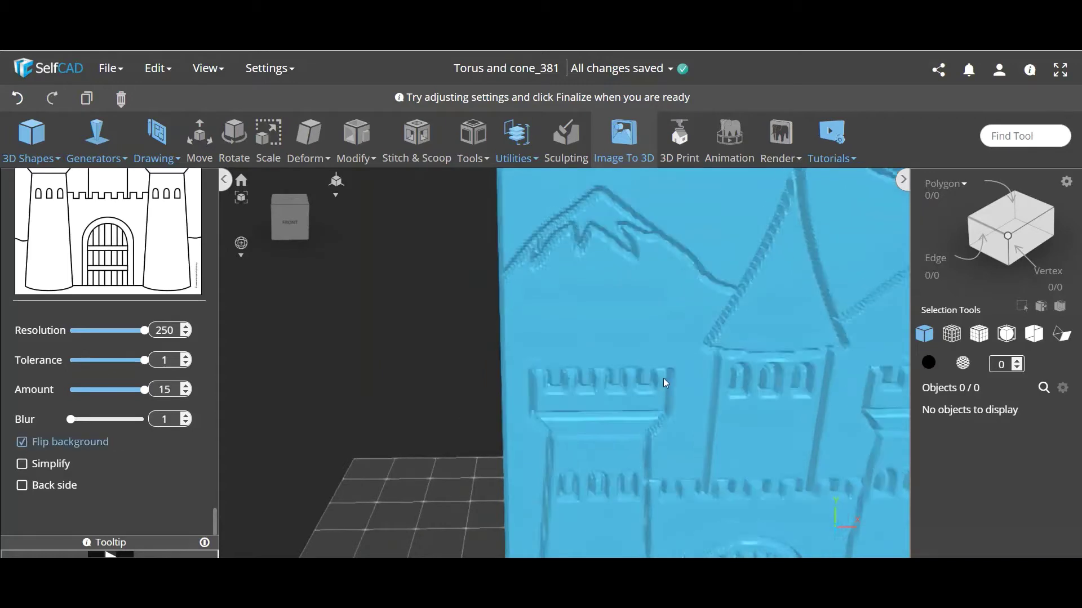
pyautogui.scroll(-5, 563, 379)
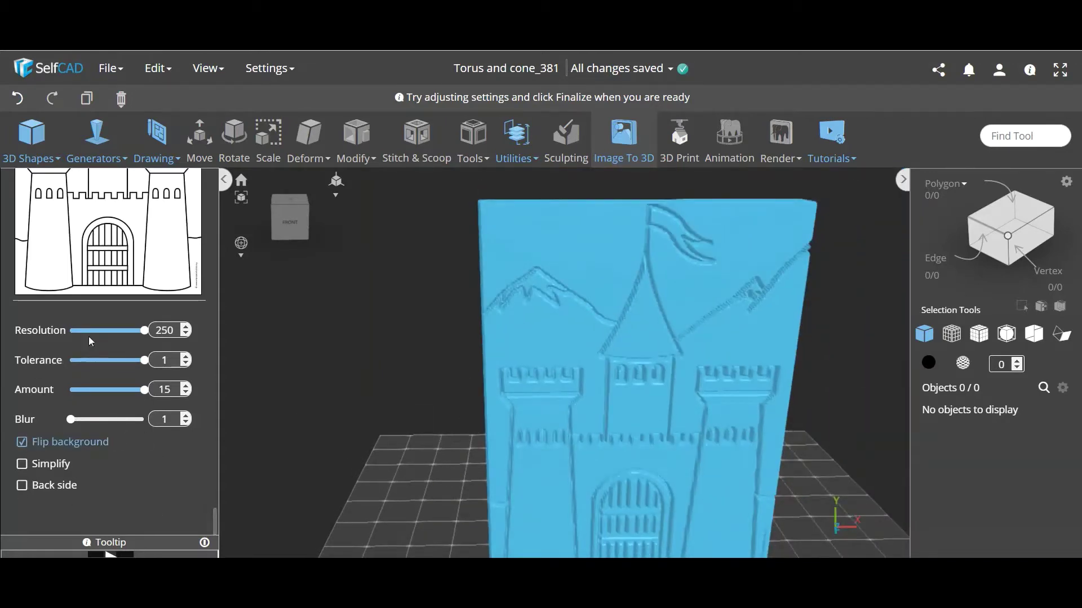
pyautogui.moveTo(410, 387); pyautogui.dragTo(435, 384)
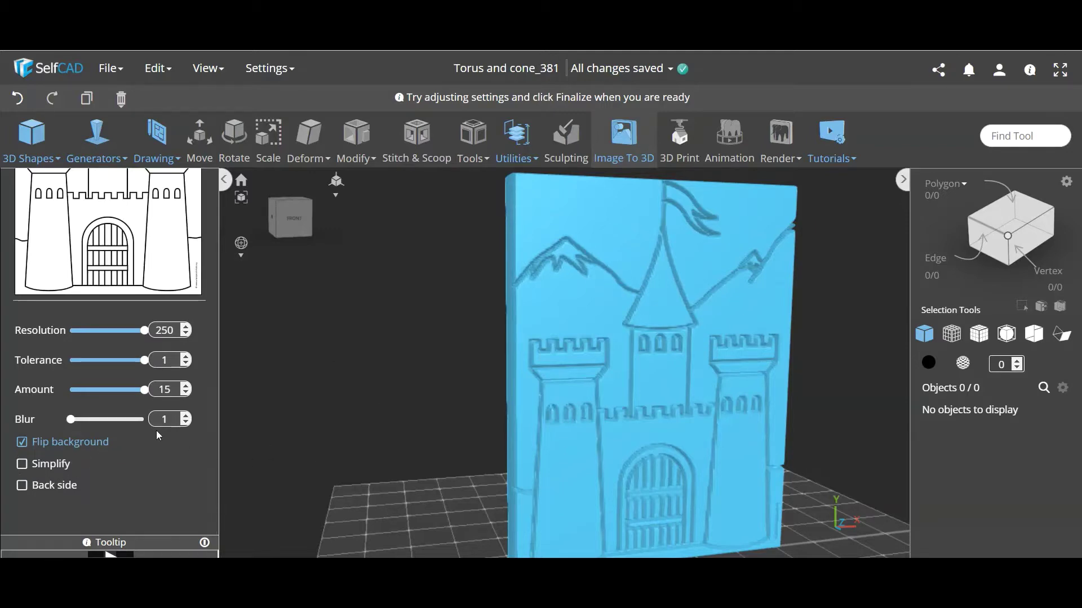
# Step: Try the Back side option on the relief's rear with Symmetry off and on, and disable Back side again
pyautogui.moveTo(437, 437); pyautogui.dragTo(741, 429)
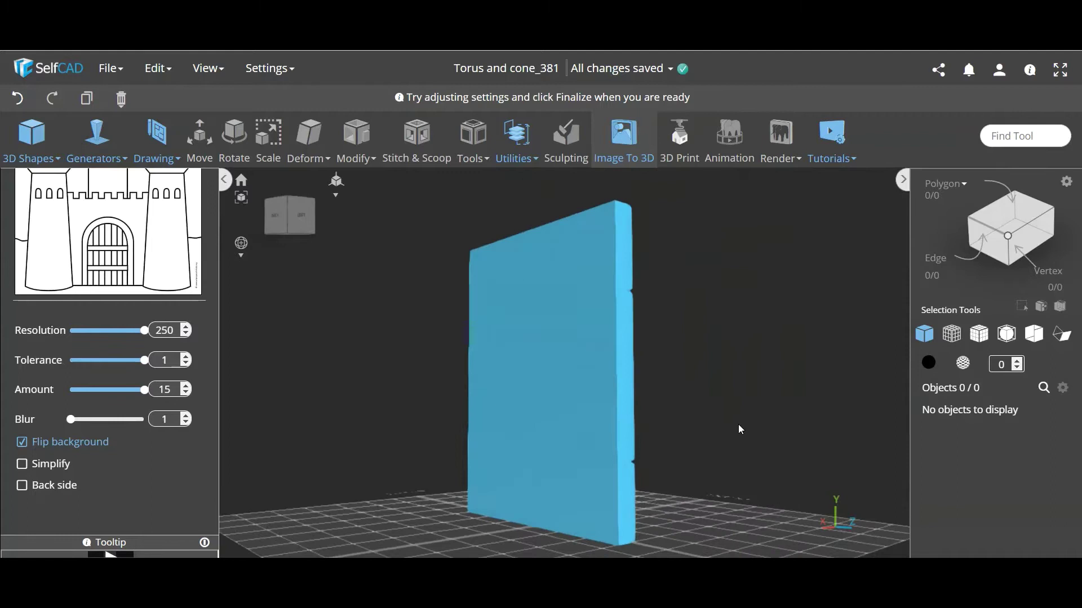
pyautogui.click(22, 485)
pyautogui.scroll(-1, 97, 457)
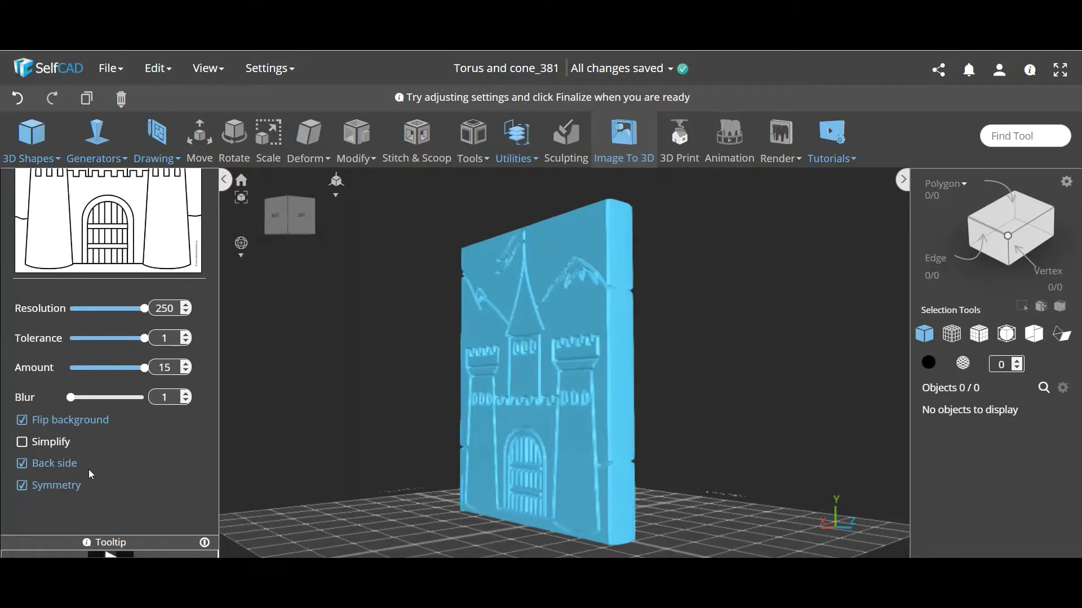
pyautogui.click(22, 489)
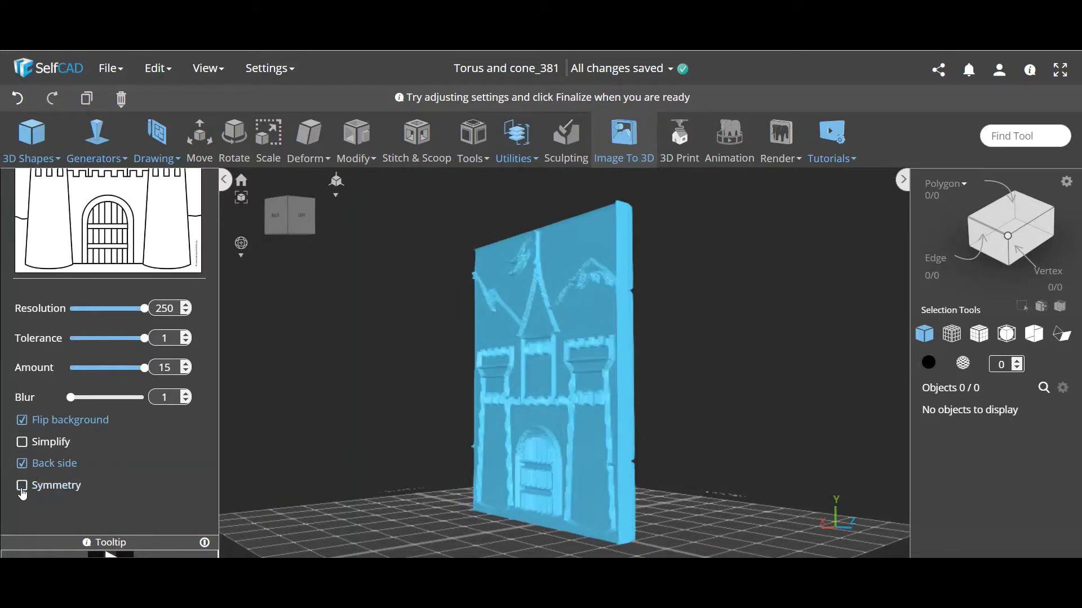
pyautogui.click(23, 493)
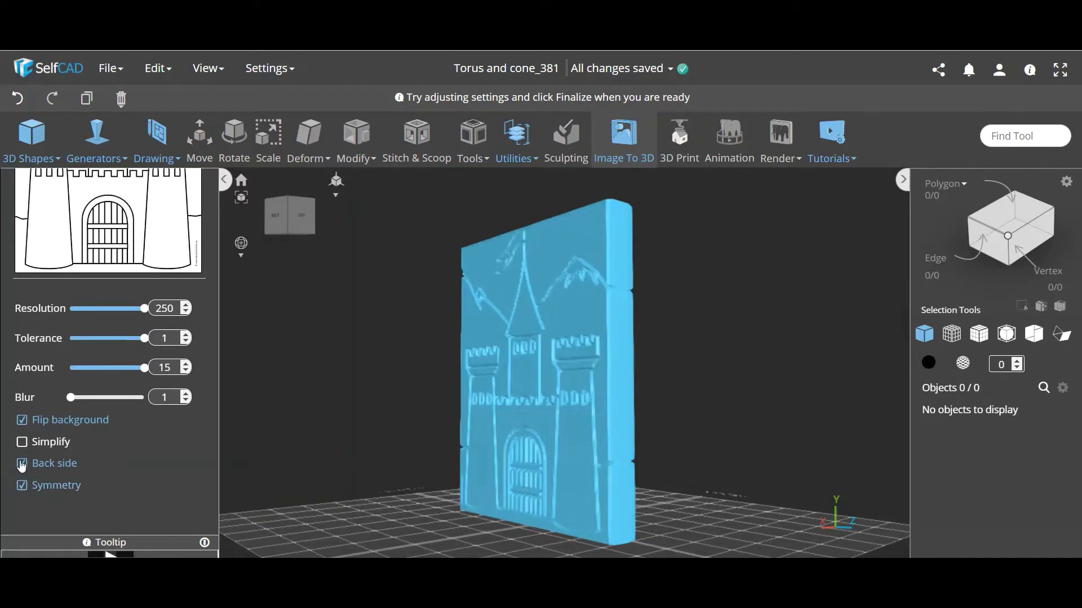
pyautogui.click(22, 464)
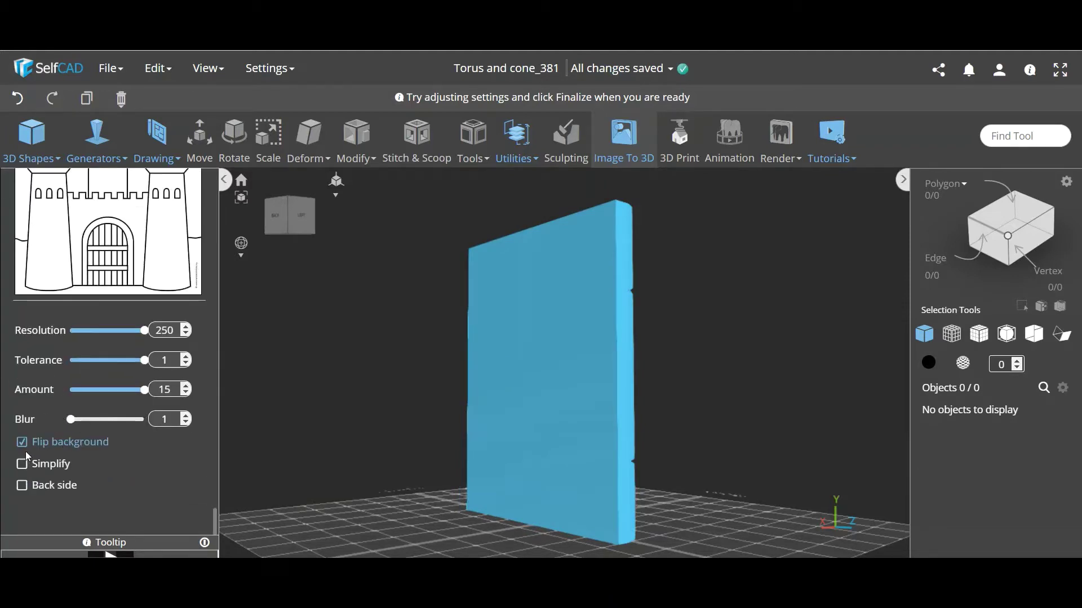
# Step: Inspect the front engraving where the lines meet the plate's edges, try it without Flip background, and re-enable the option
pyautogui.moveTo(442, 451)
pyautogui.mouseDown()
pyautogui.moveTo(367, 479)
pyautogui.moveTo(571, 453)
pyautogui.moveTo(435, 448)
pyautogui.moveTo(449, 450)
pyautogui.mouseUp()
pyautogui.moveTo(407, 337); pyautogui.dragTo(417, 342)
pyautogui.scroll(10, 415, 337)
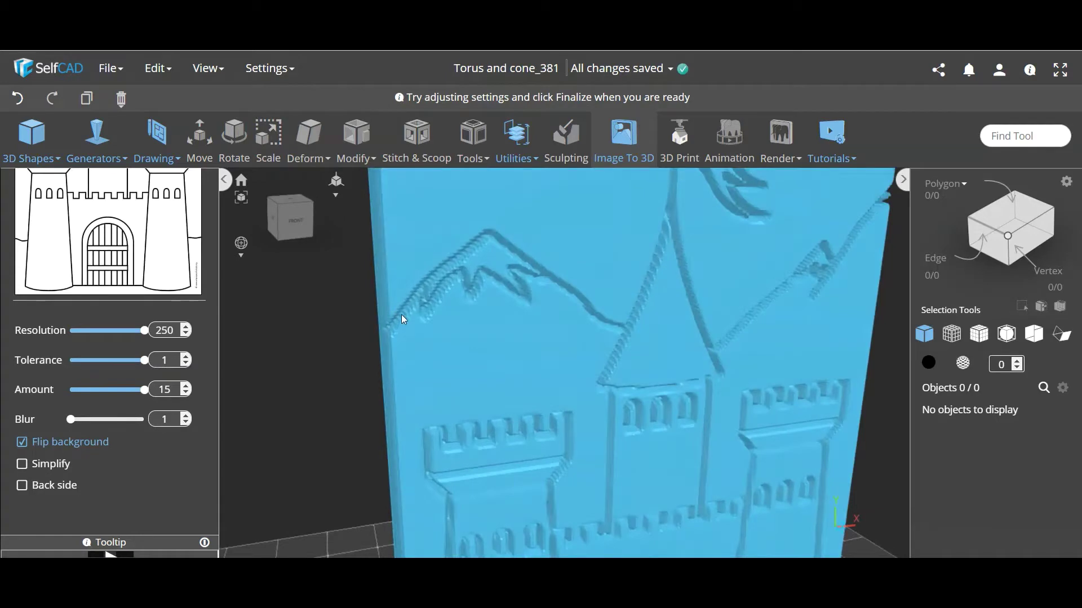
pyautogui.moveTo(409, 311); pyautogui.dragTo(599, 314)
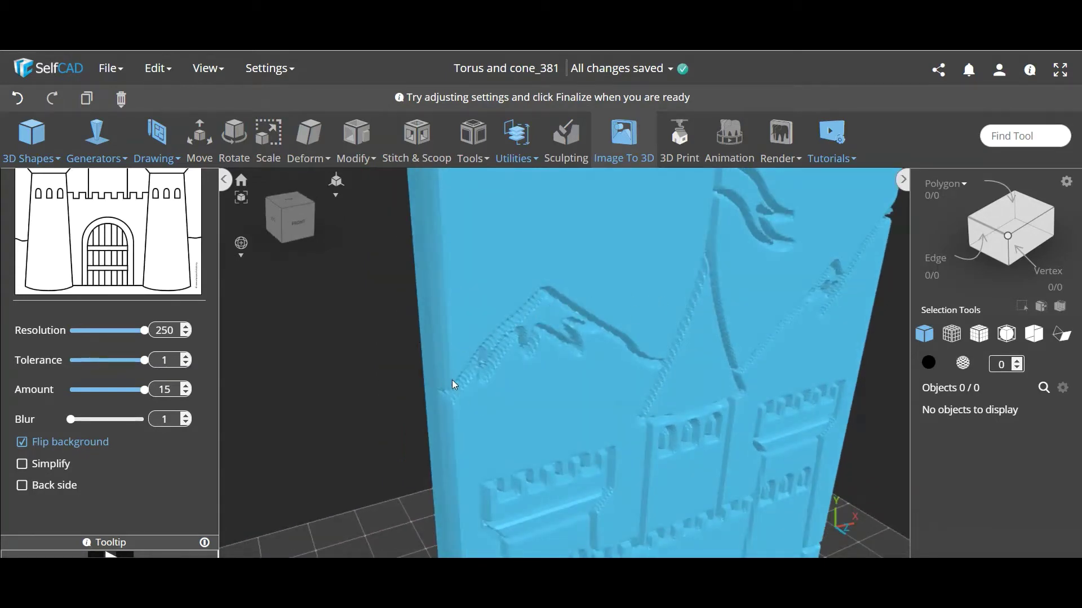
pyautogui.moveTo(449, 380); pyautogui.dragTo(468, 384)
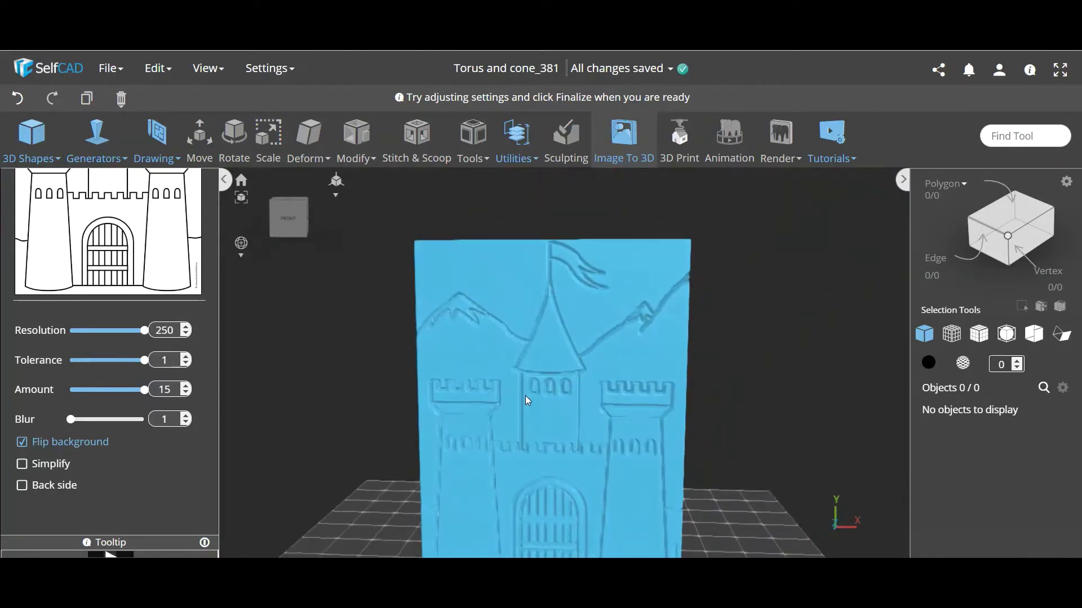
pyautogui.click(22, 442)
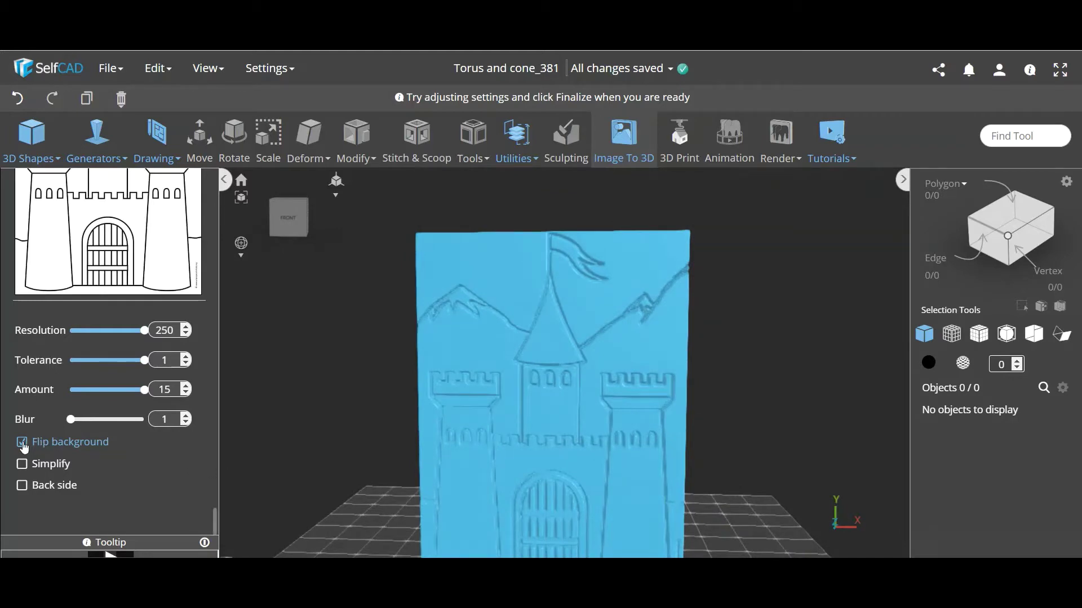
pyautogui.moveTo(505, 454); pyautogui.dragTo(427, 286, button='right')
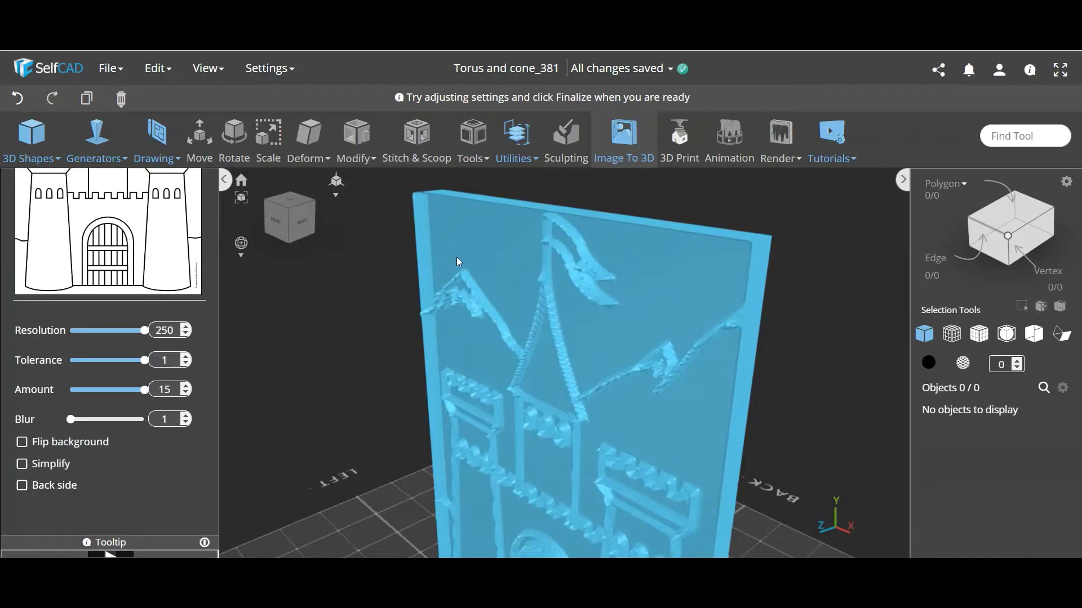
pyautogui.scroll(-5, 590, 373)
pyautogui.moveTo(627, 364); pyautogui.dragTo(721, 367, button='right')
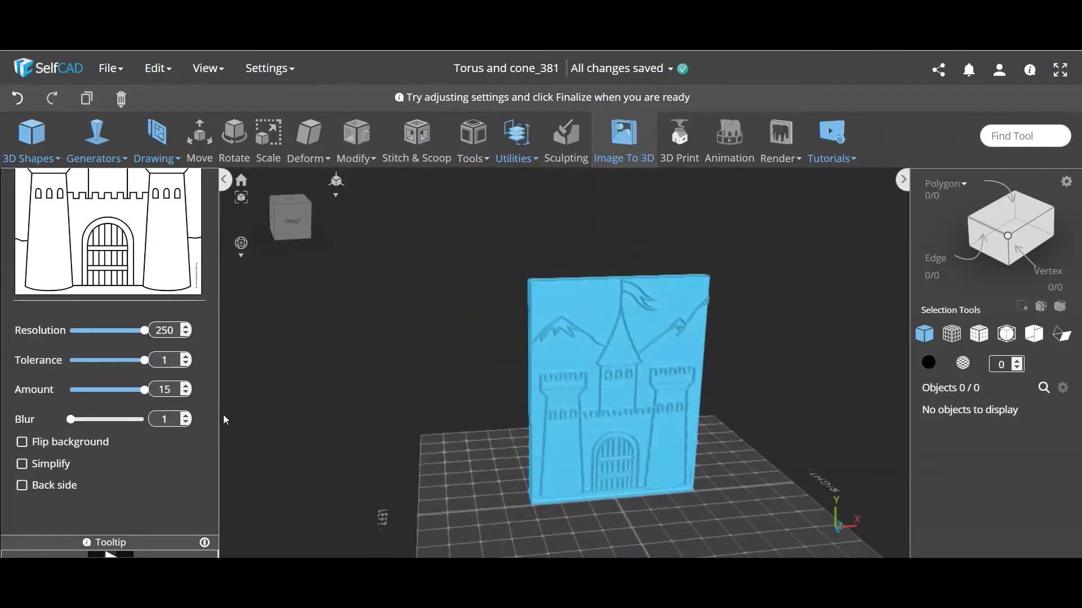
pyautogui.click(23, 444)
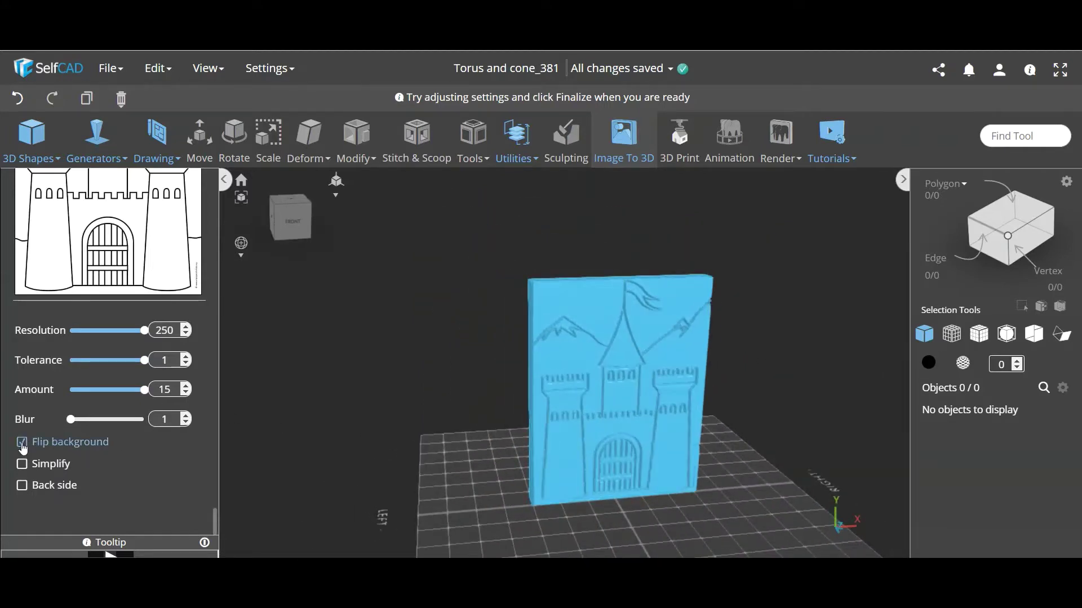
# Step: Check the castle relief from the front and finalize the image-to-3D conversion
pyautogui.moveTo(456, 448); pyautogui.dragTo(397, 431, button='right')
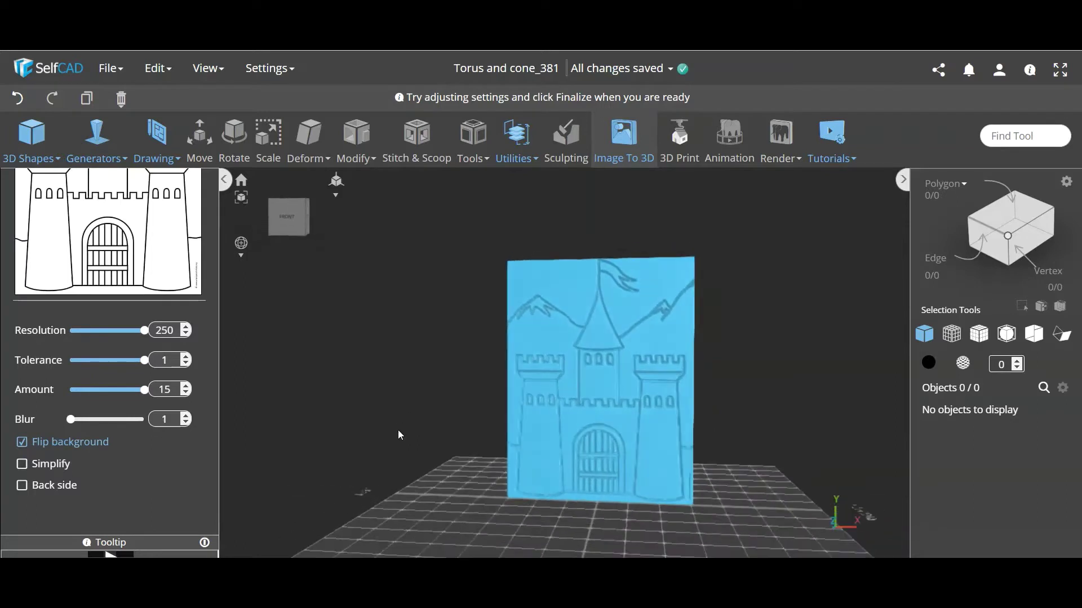
pyautogui.scroll(6, 707, 479)
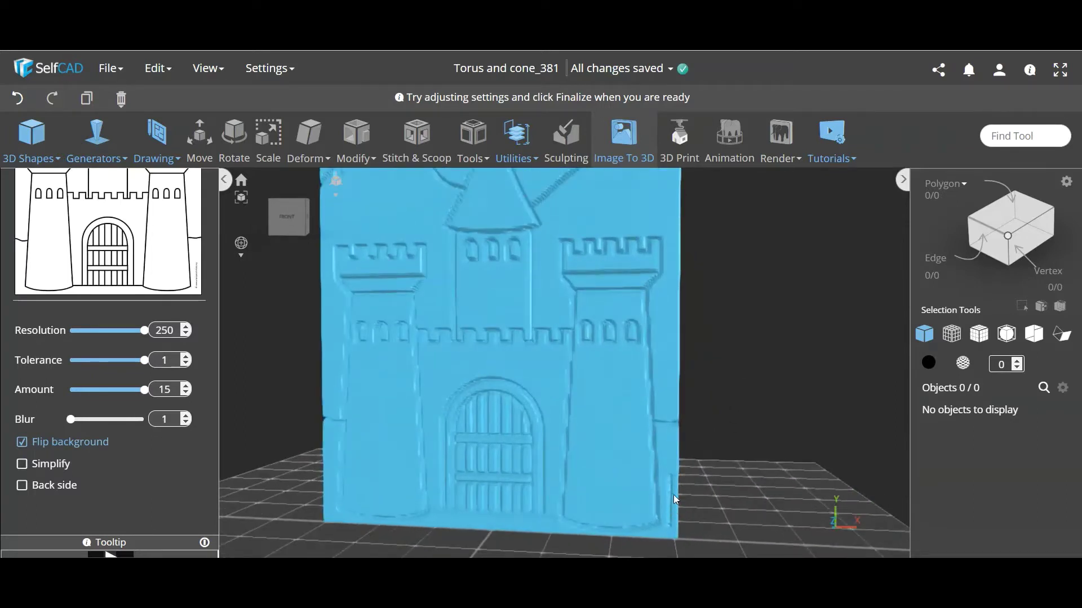
pyautogui.scroll(-5, 672, 495)
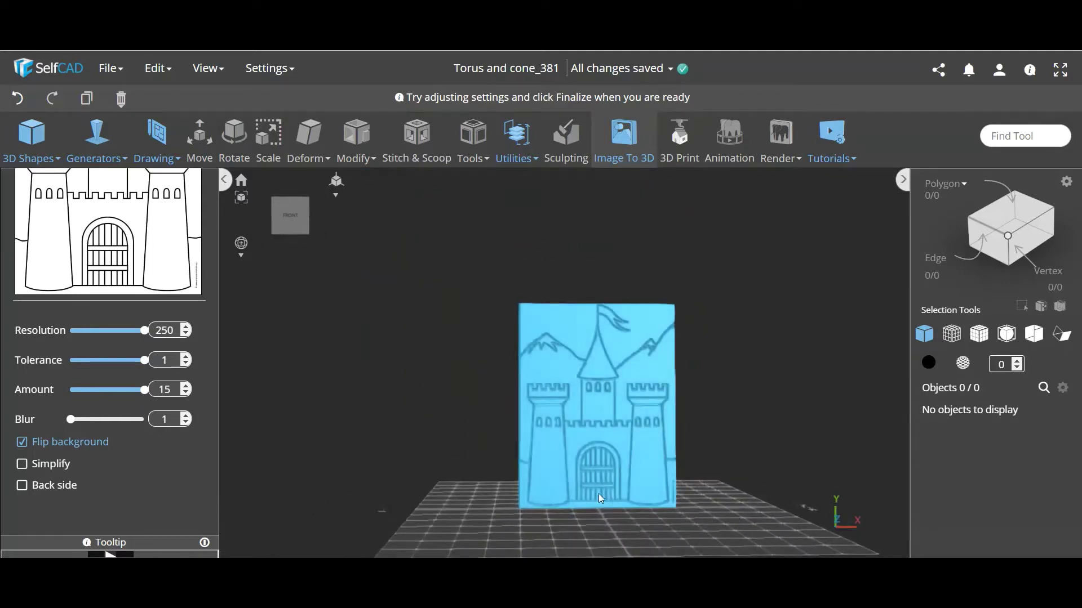
pyautogui.scroll(4, 113, 360)
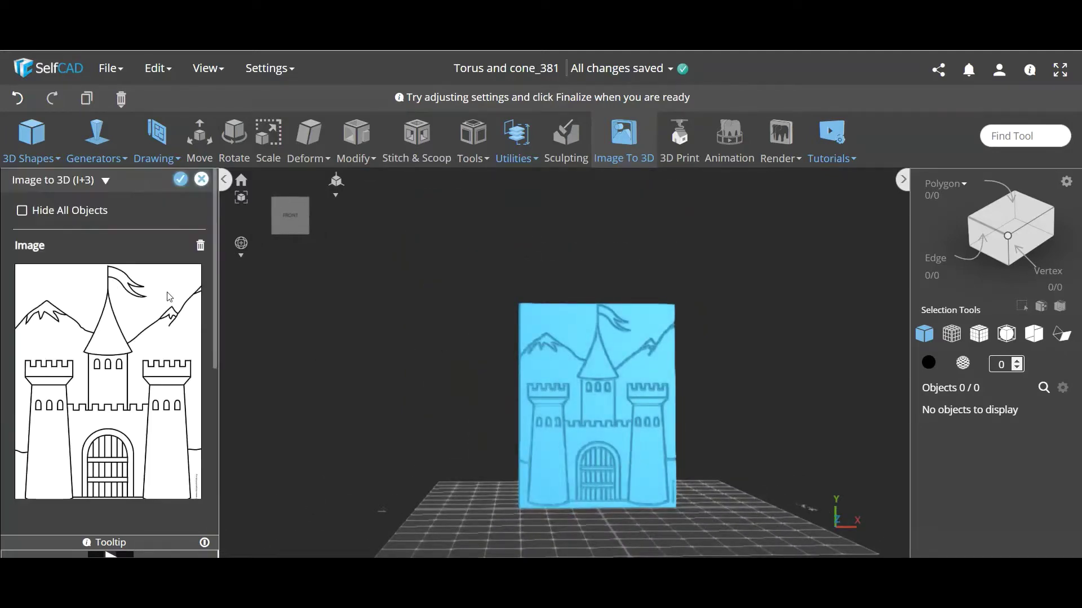
pyautogui.click(180, 180)
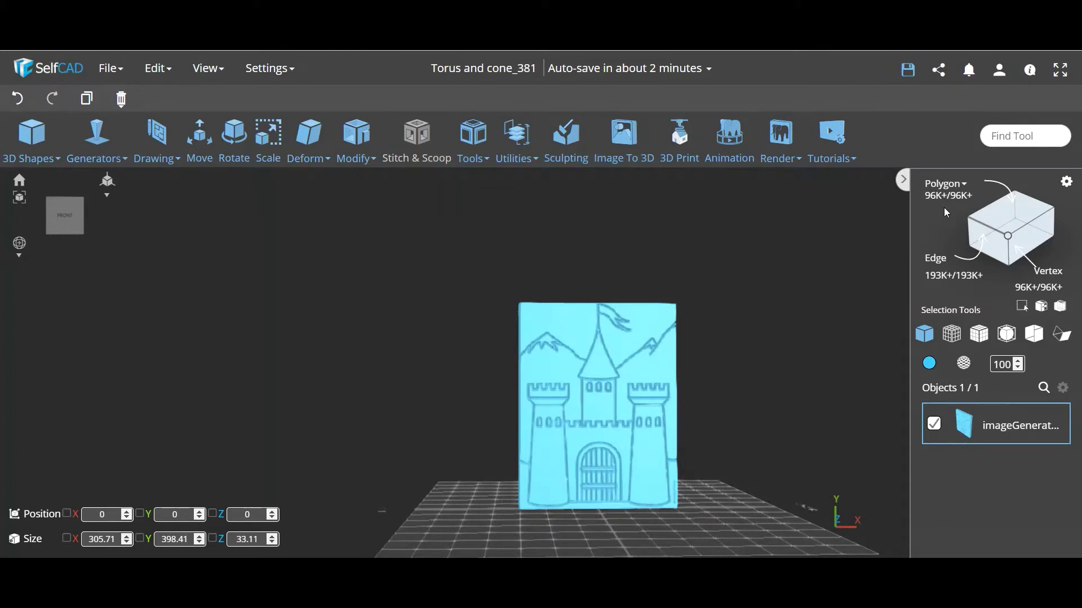
# Step: Switch the castle object to face selection and examine its polygon mesh up close
pyautogui.click(978, 335)
pyautogui.scroll(5, 573, 356)
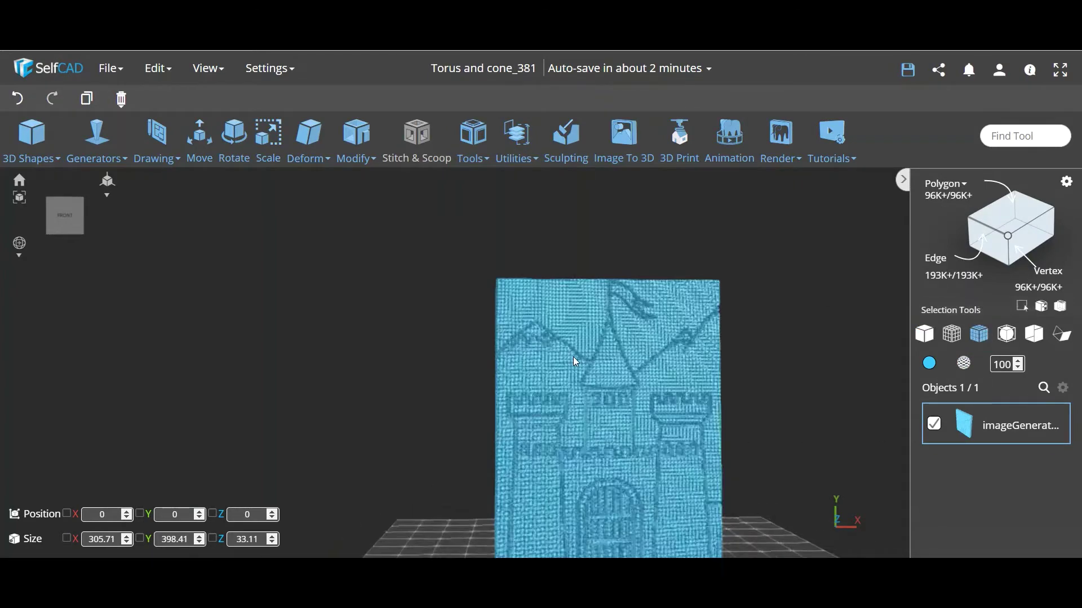
pyautogui.scroll(10, 579, 364)
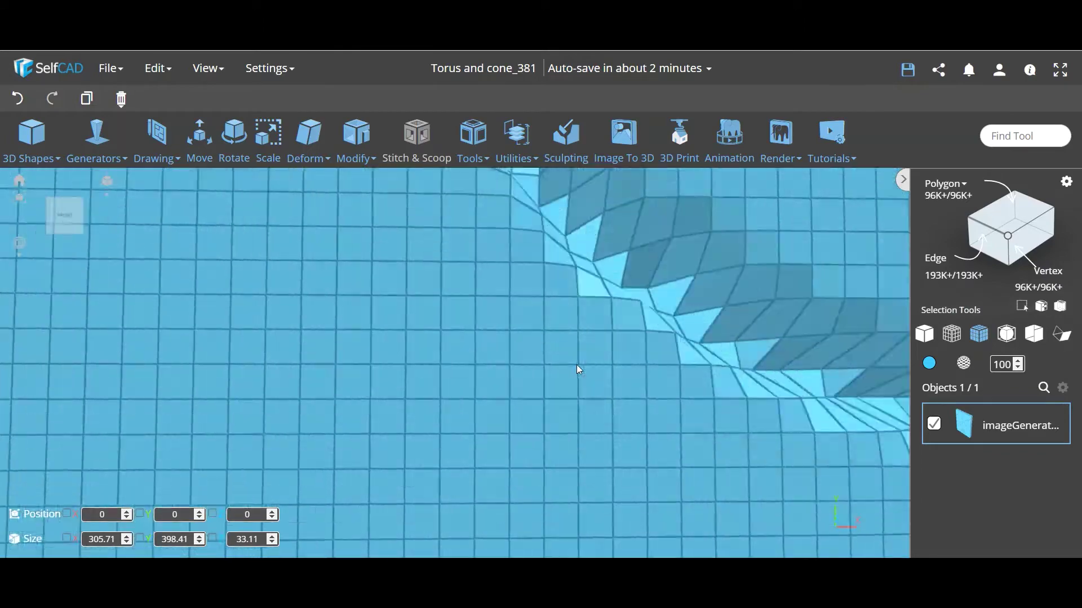
# Step: Examine the dense polygon mesh of the castle relief around the mountains, the central tower and the battlements
pyautogui.scroll(-10, 521, 380)
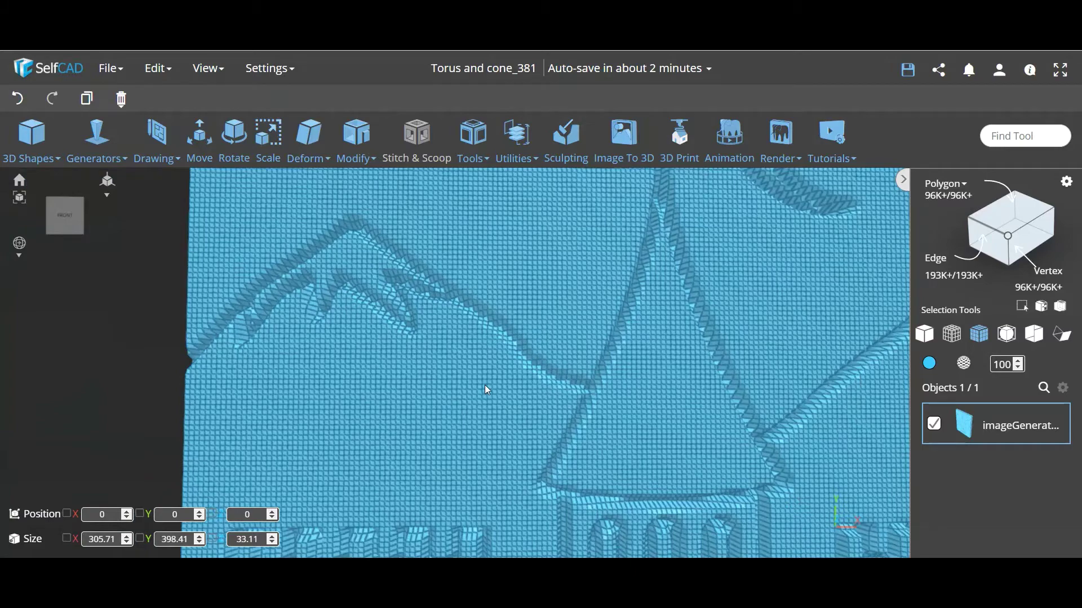
pyautogui.scroll(-2, 485, 385)
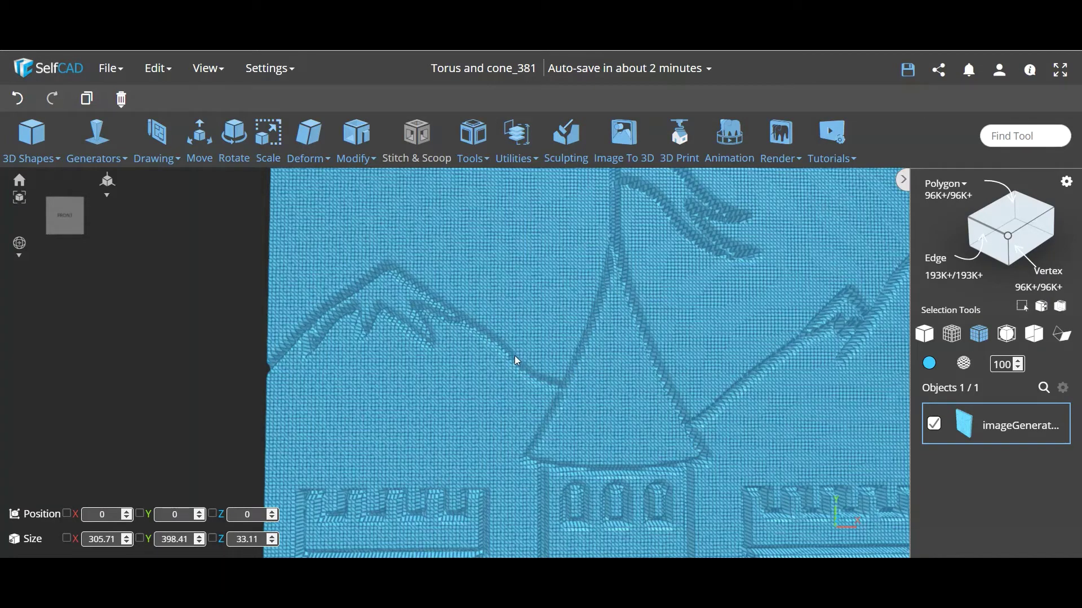
pyautogui.scroll(5, 389, 404)
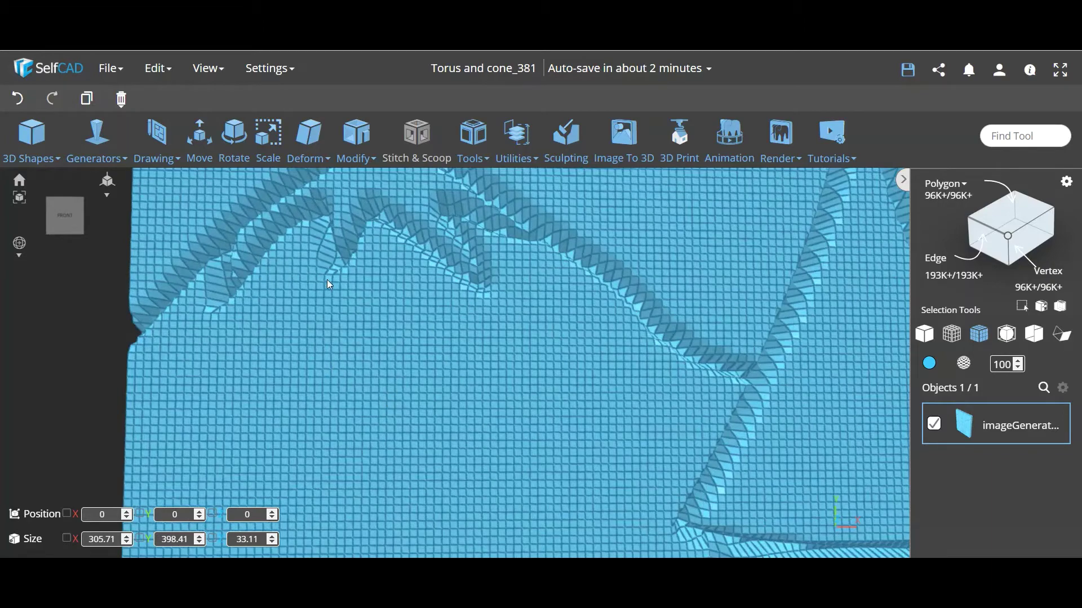
pyautogui.scroll(-3, 401, 343)
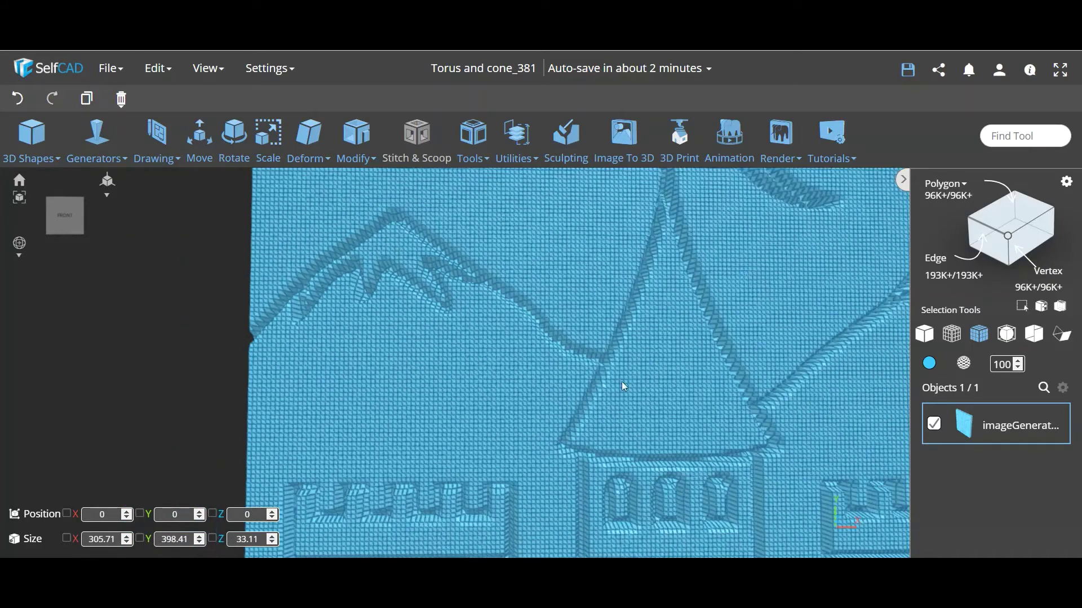
pyautogui.scroll(5, 343, 407)
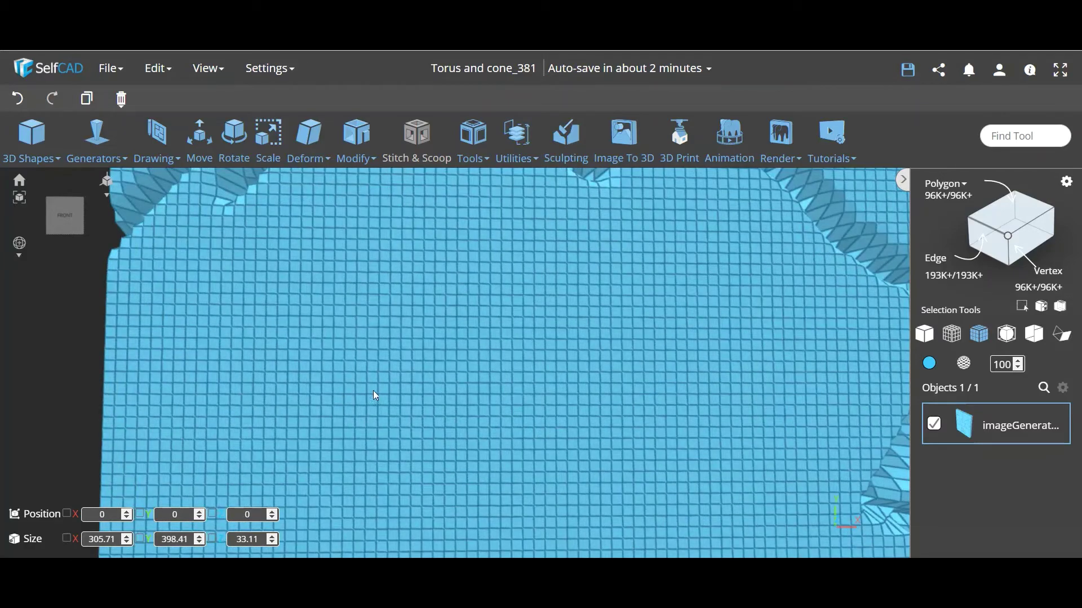
pyautogui.scroll(-5, 420, 396)
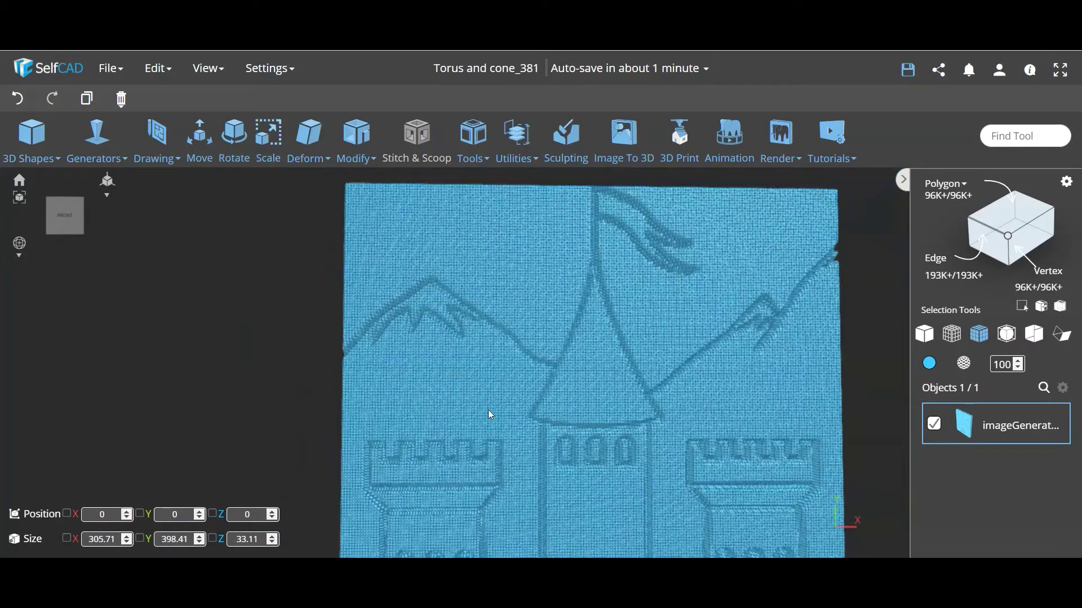
pyautogui.scroll(-5, 520, 434)
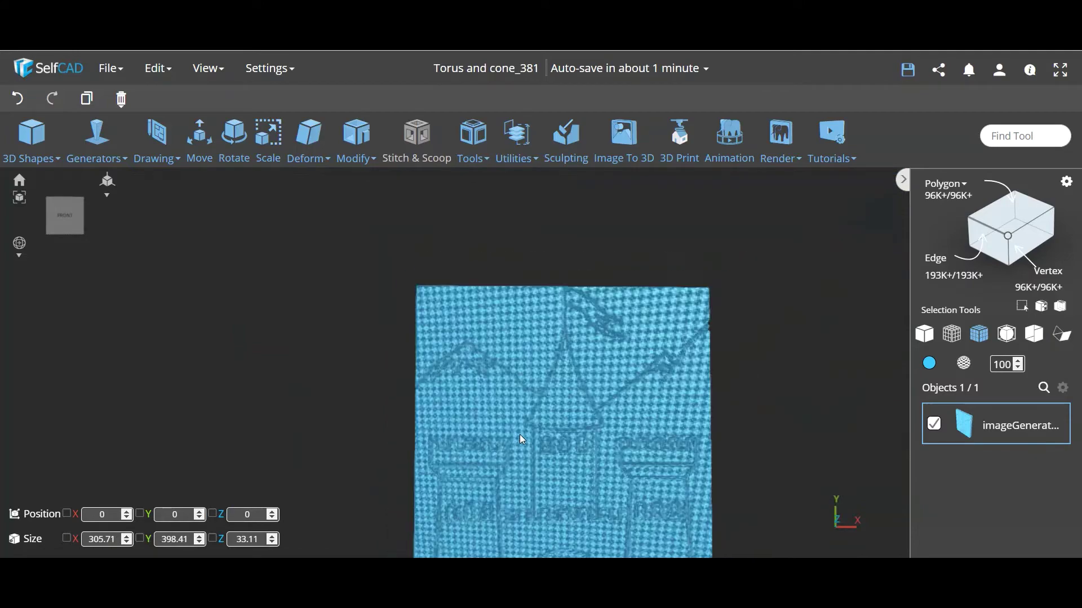
pyautogui.scroll(5, 524, 443)
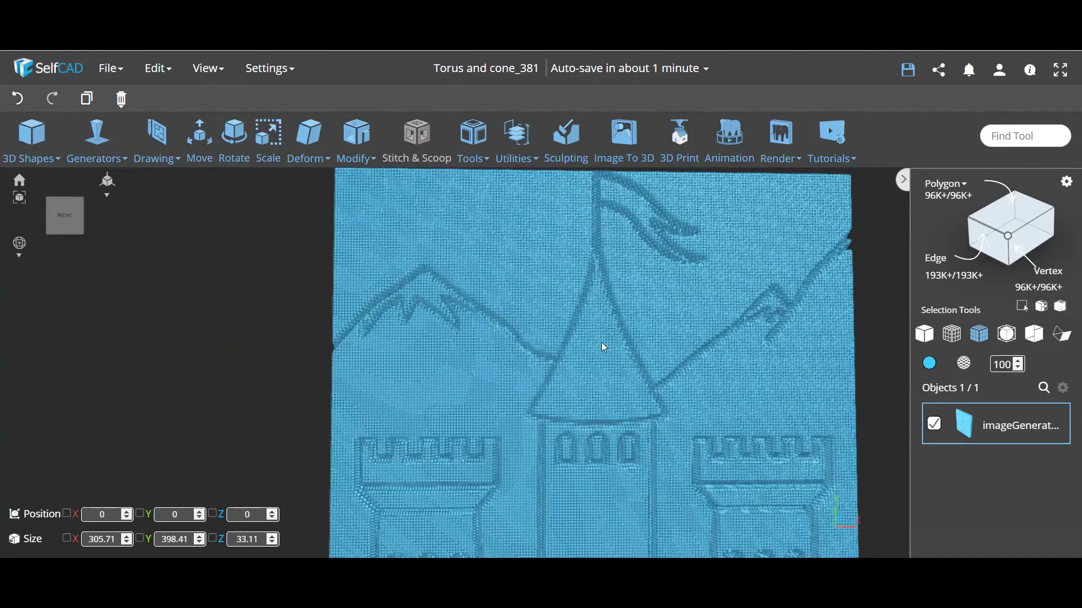
pyautogui.scroll(10, 507, 447)
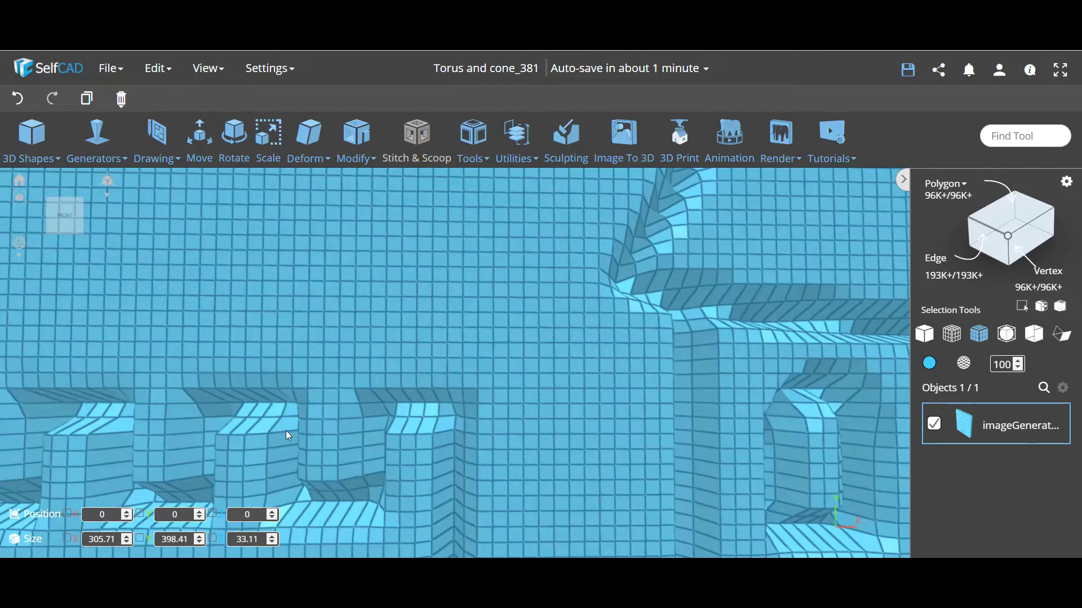
pyautogui.scroll(-12, 429, 375)
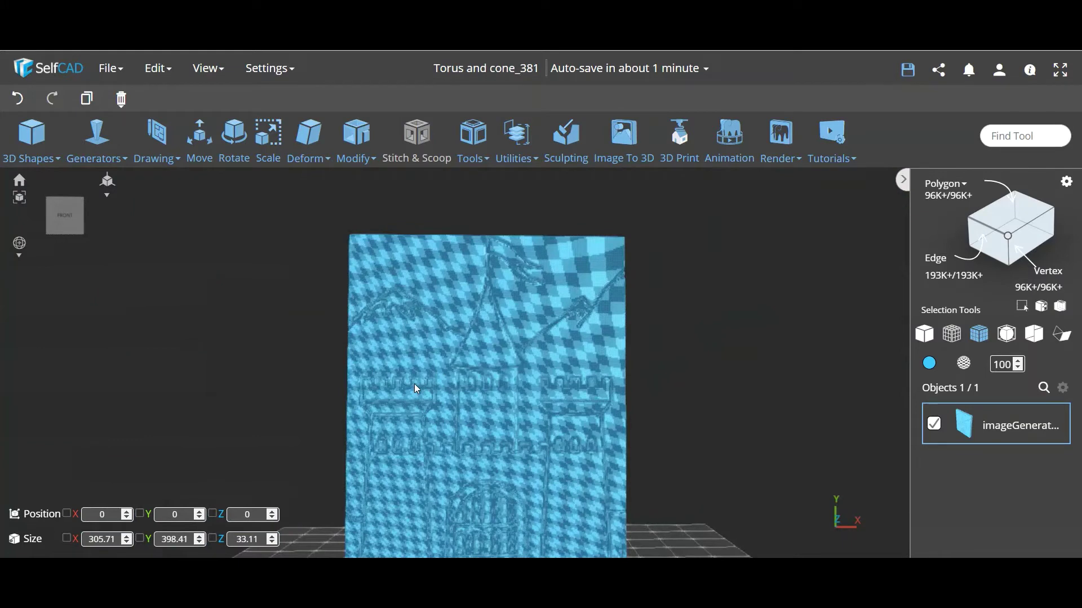
# Step: Return the castle relief to solid display and simplify the object with an intensity of 5
pyautogui.click(921, 344)
pyautogui.moveTo(647, 401)
pyautogui.mouseDown()
pyautogui.moveTo(663, 371)
pyautogui.moveTo(661, 381)
pyautogui.moveTo(564, 395)
pyautogui.mouseUp()
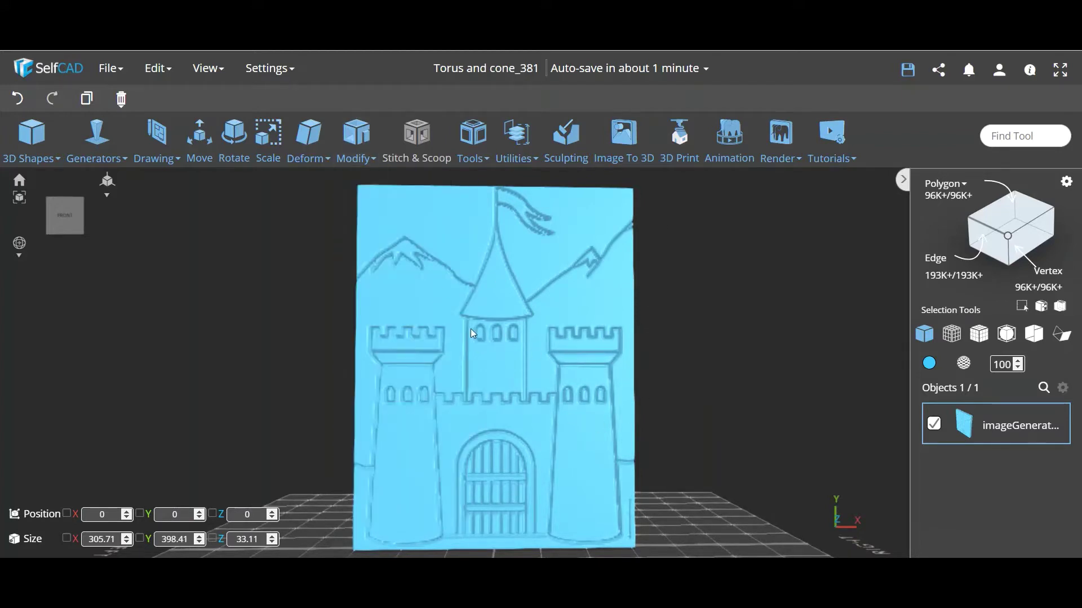
pyautogui.click(374, 162)
pyautogui.click(356, 145)
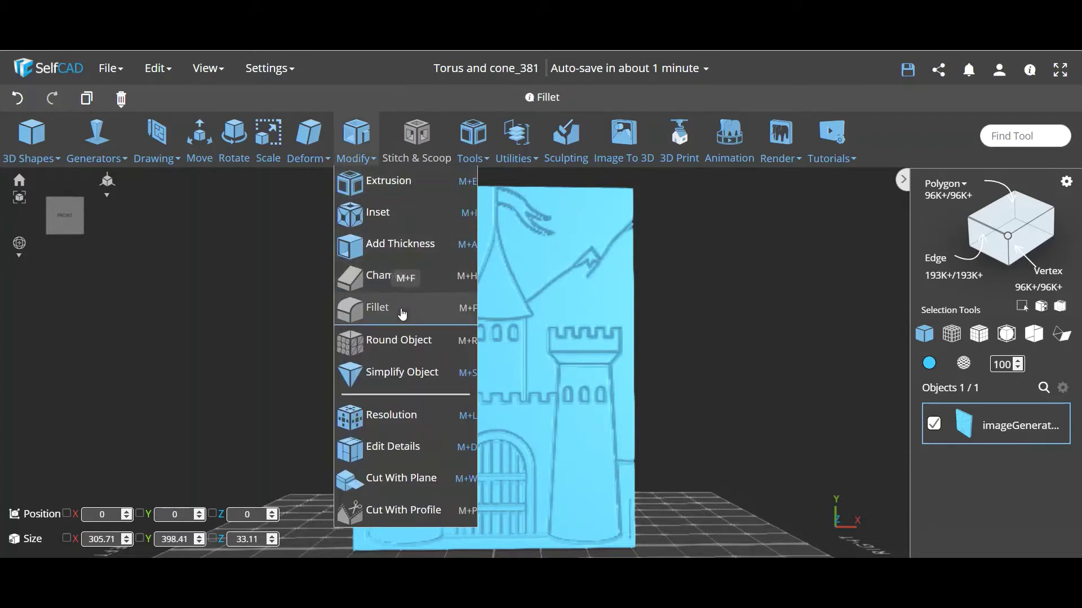
pyautogui.click(385, 380)
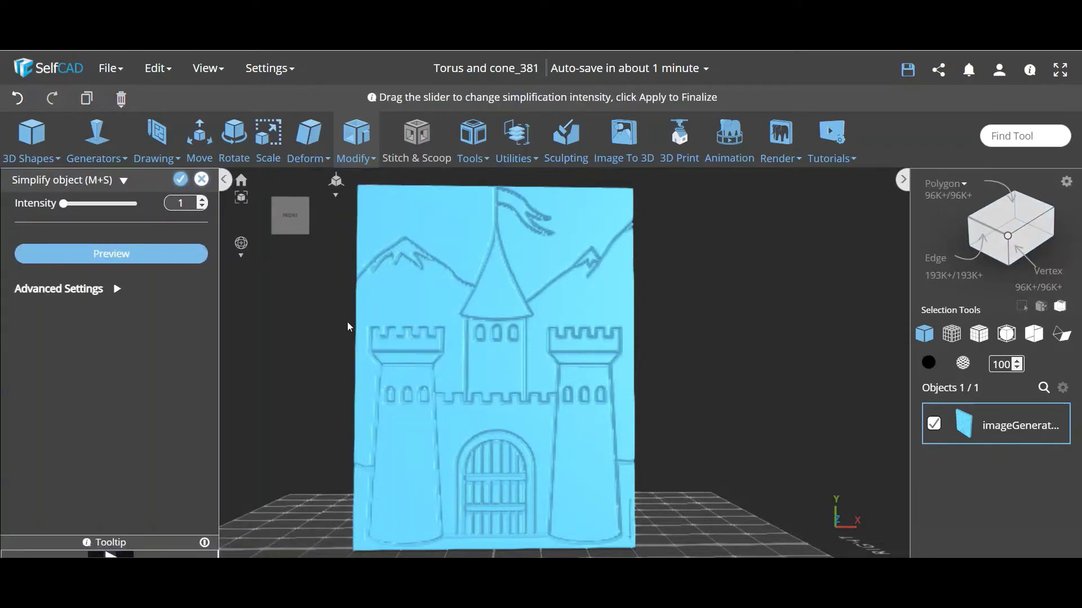
pyautogui.moveTo(64, 207); pyautogui.dragTo(169, 228)
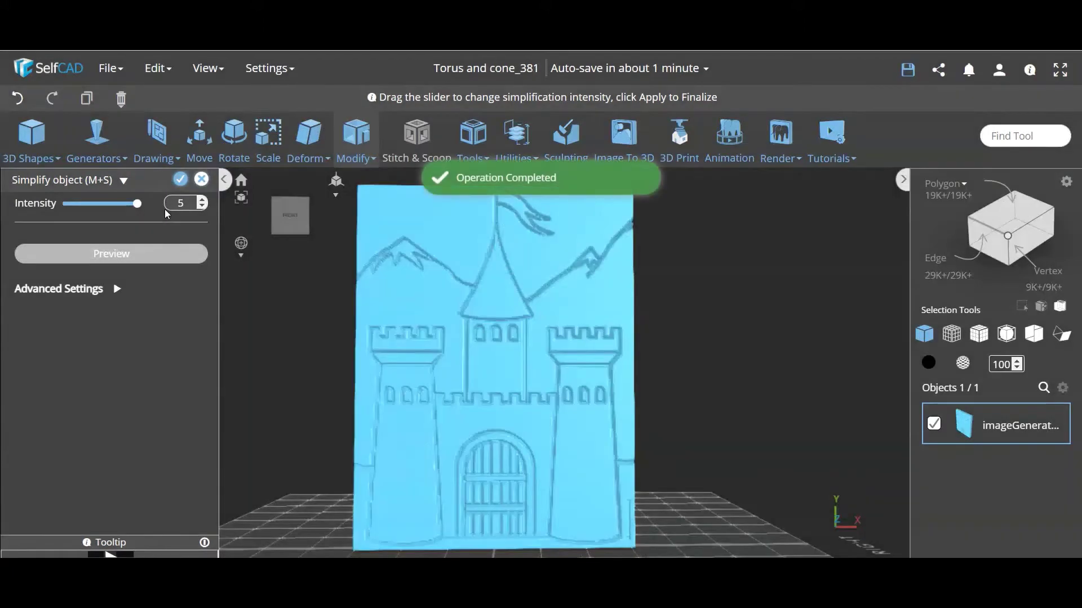
pyautogui.click(180, 180)
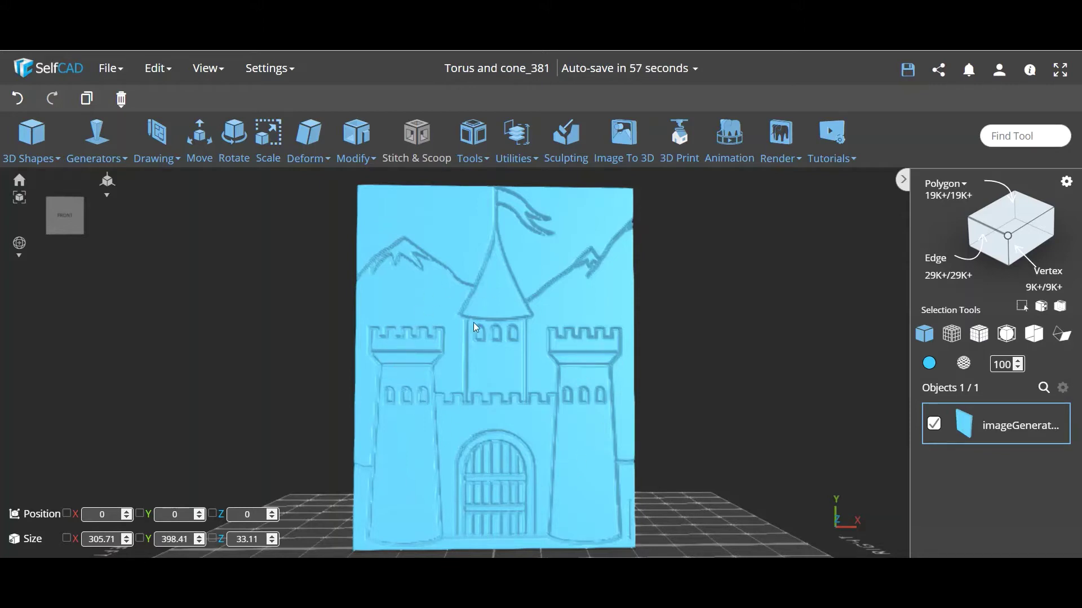
# Step: Try simplifying the castle relief again at intensities 5 and 1, and discard the preview
pyautogui.click(363, 152)
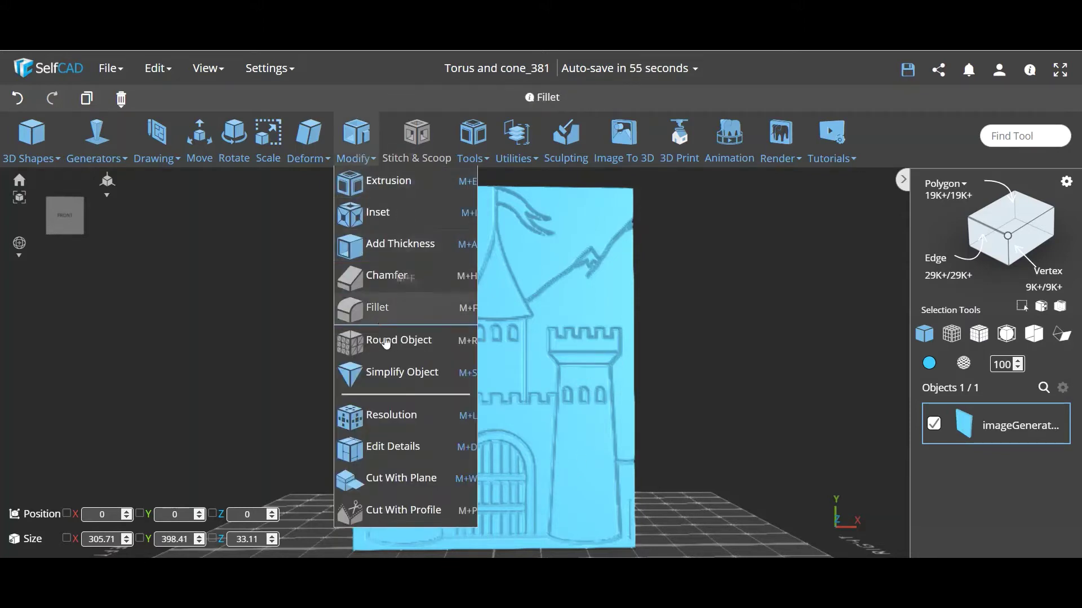
pyautogui.click(375, 372)
pyautogui.click(144, 256)
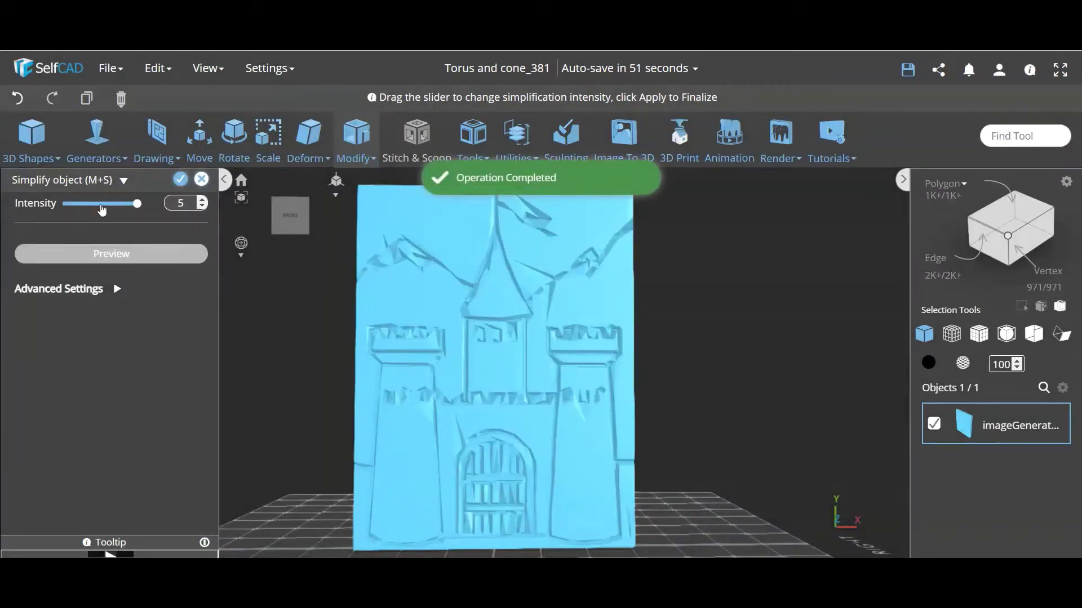
pyautogui.moveTo(137, 204); pyautogui.dragTo(63, 212)
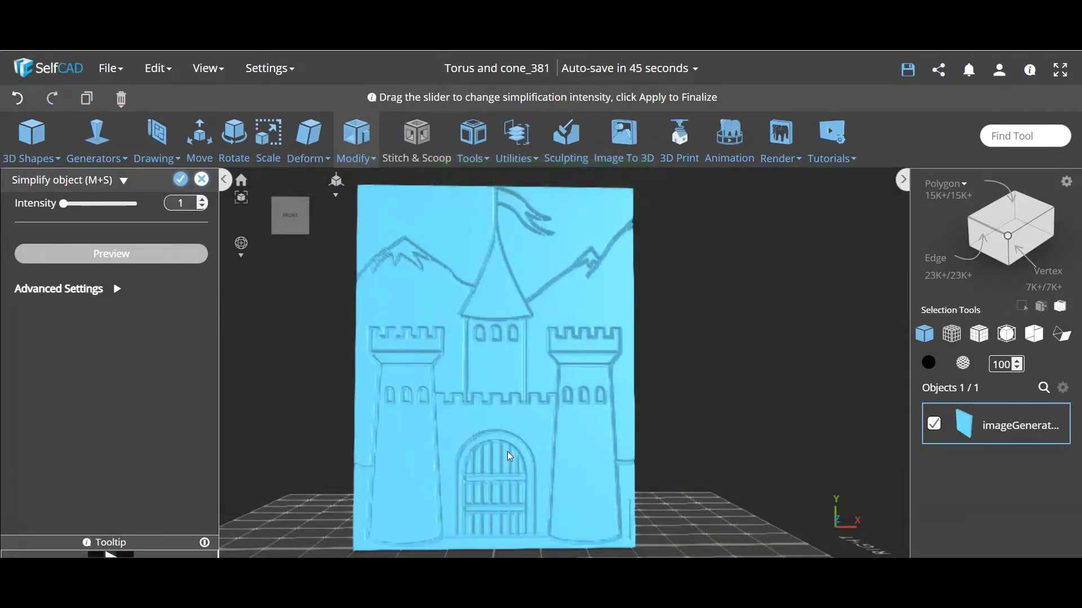
pyautogui.click(201, 179)
pyautogui.click(530, 354)
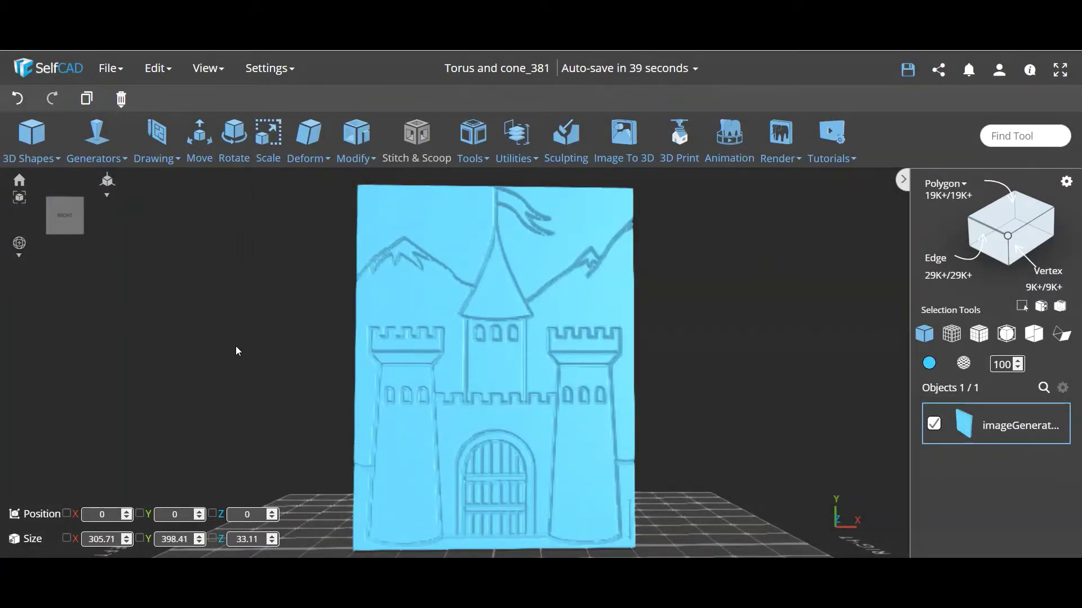
# Step: Display the mesh lines on the simplified castle and inspect the triangulation on its front and back
pyautogui.click(983, 338)
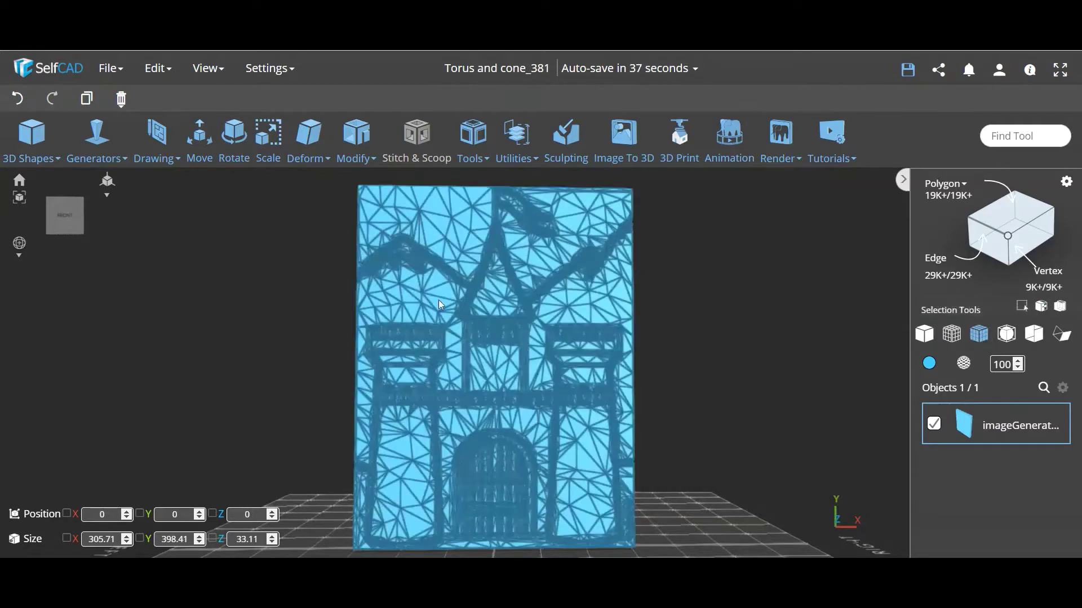
pyautogui.scroll(2, 435, 296)
pyautogui.moveTo(430, 300); pyautogui.dragTo(816, 336, button='right')
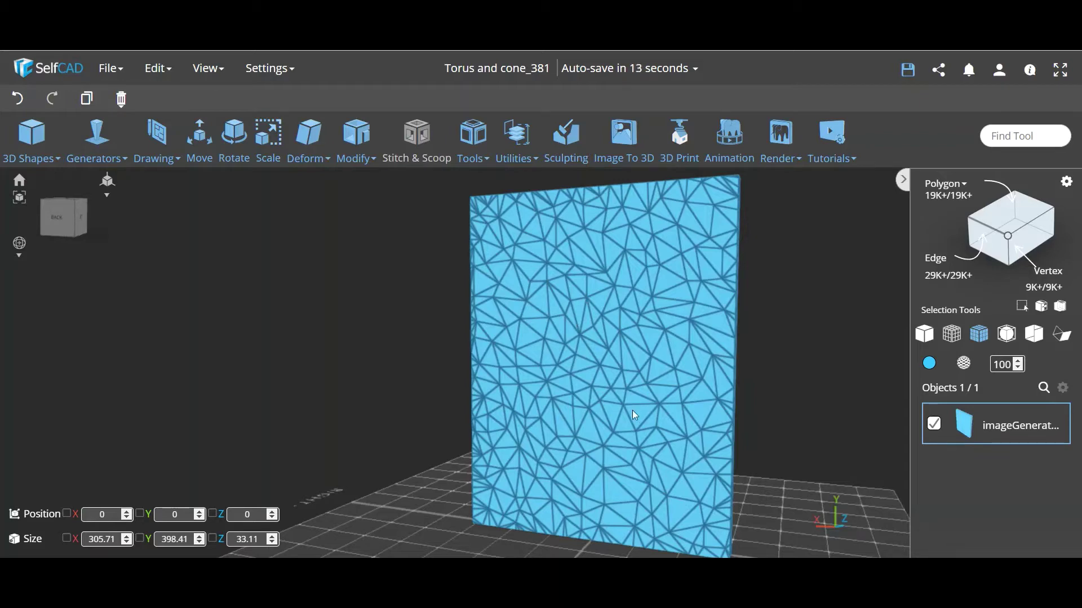
pyautogui.moveTo(764, 420); pyautogui.dragTo(303, 421)
# Step: Try the Resolution tool with detail level 0, inspect the castle's front and back, and discard the changes
pyautogui.click(355, 143)
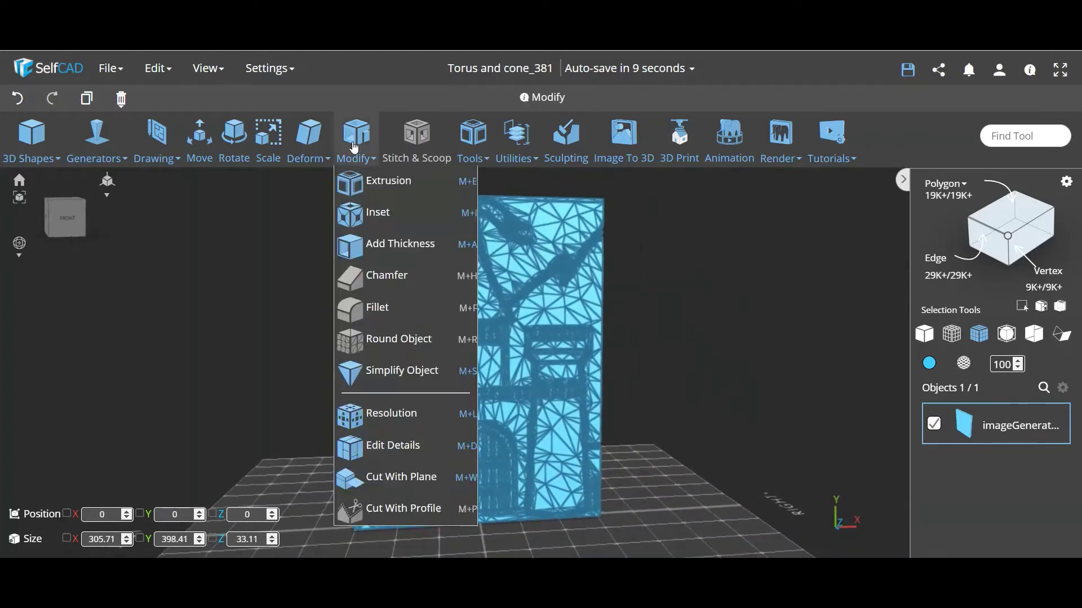
pyautogui.click(410, 414)
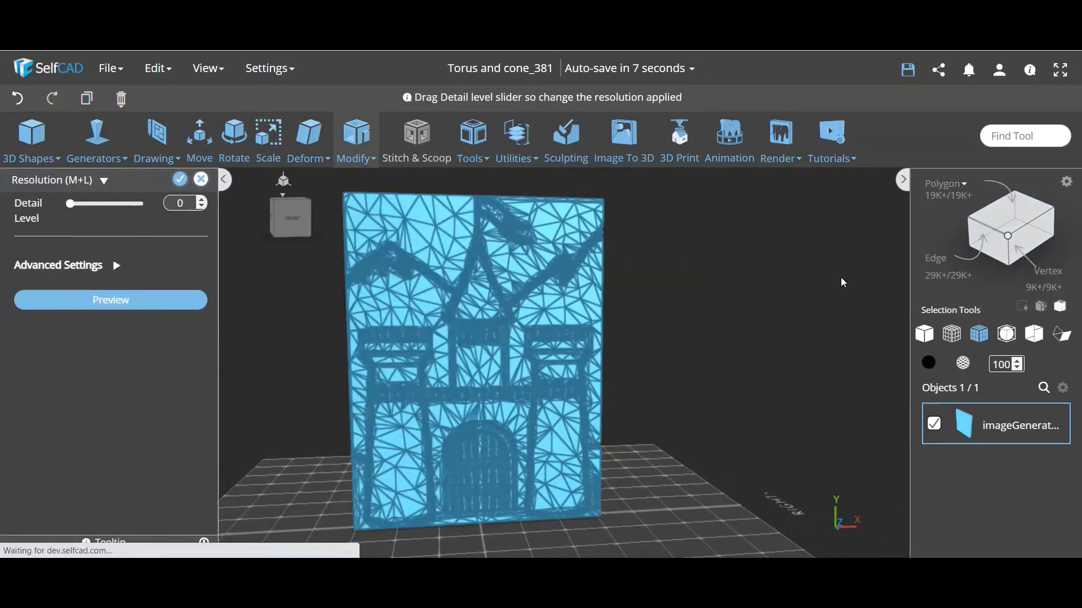
pyautogui.click(104, 301)
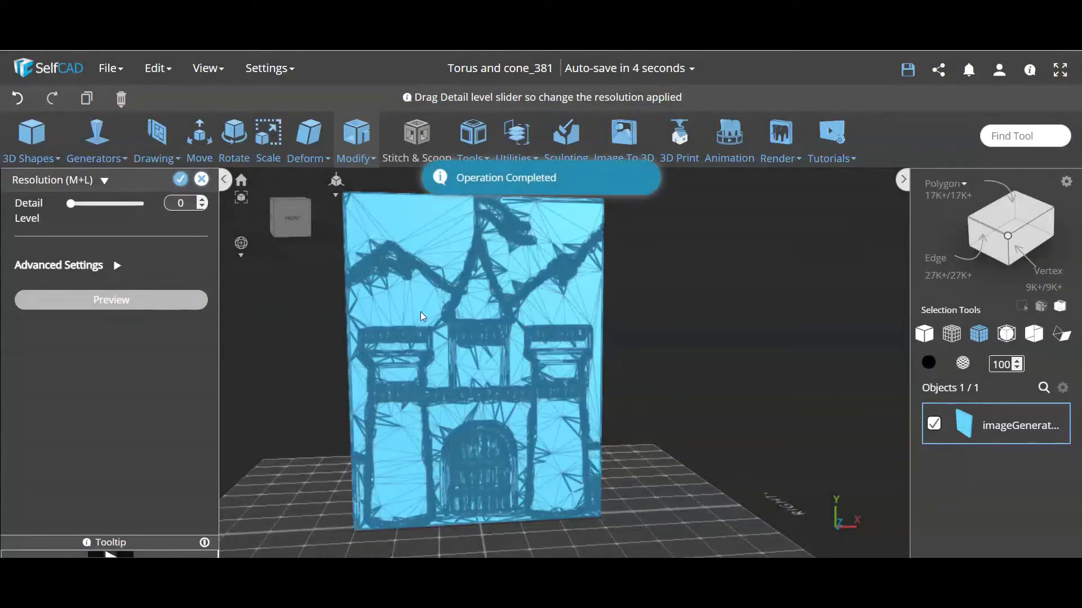
pyautogui.moveTo(424, 316); pyautogui.dragTo(784, 321)
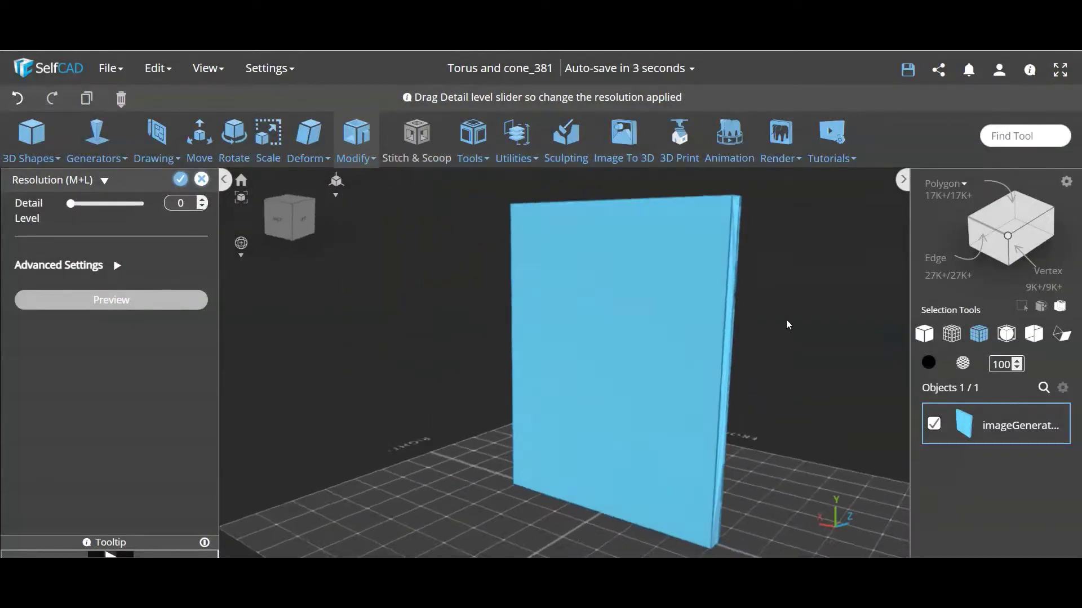
pyautogui.moveTo(642, 310); pyautogui.dragTo(494, 389)
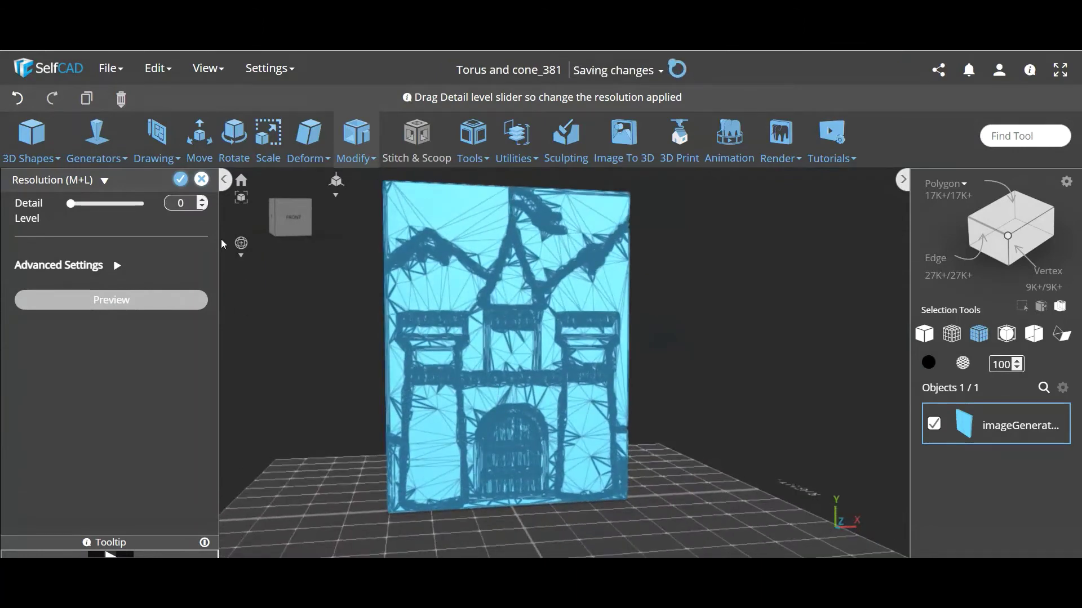
pyautogui.click(201, 180)
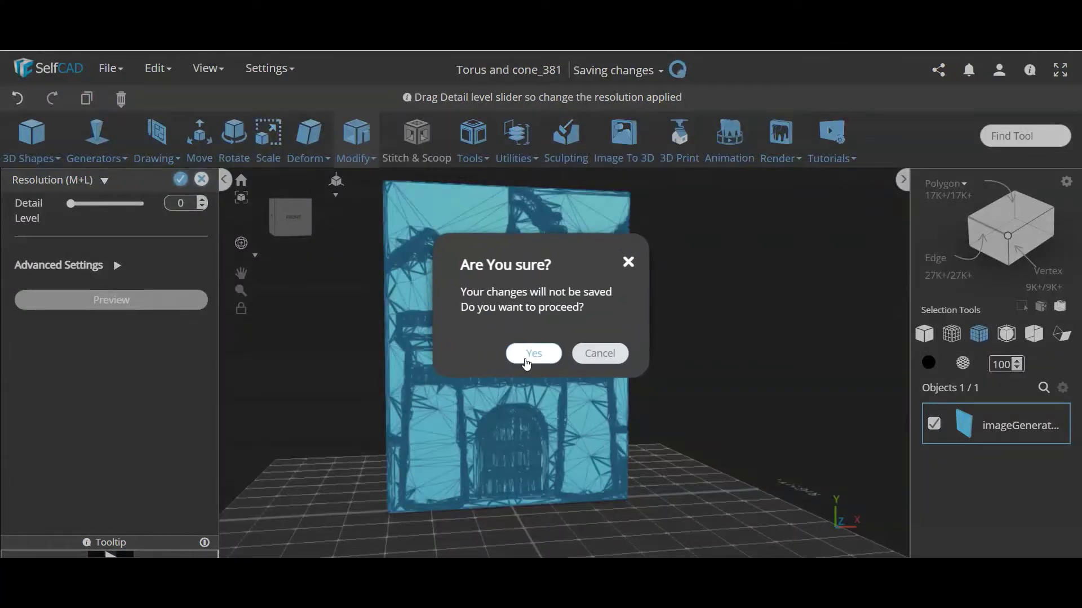
pyautogui.click(529, 353)
# Step: Turn the castle relief to its front and switch it back to solid display
pyautogui.moveTo(350, 298); pyautogui.dragTo(319, 297)
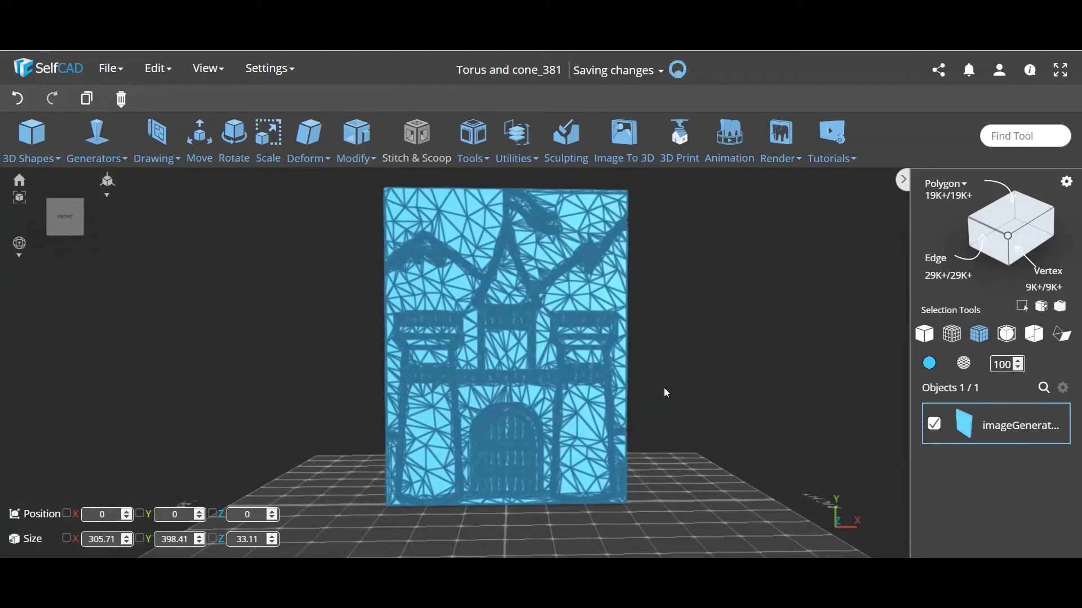
pyautogui.click(922, 337)
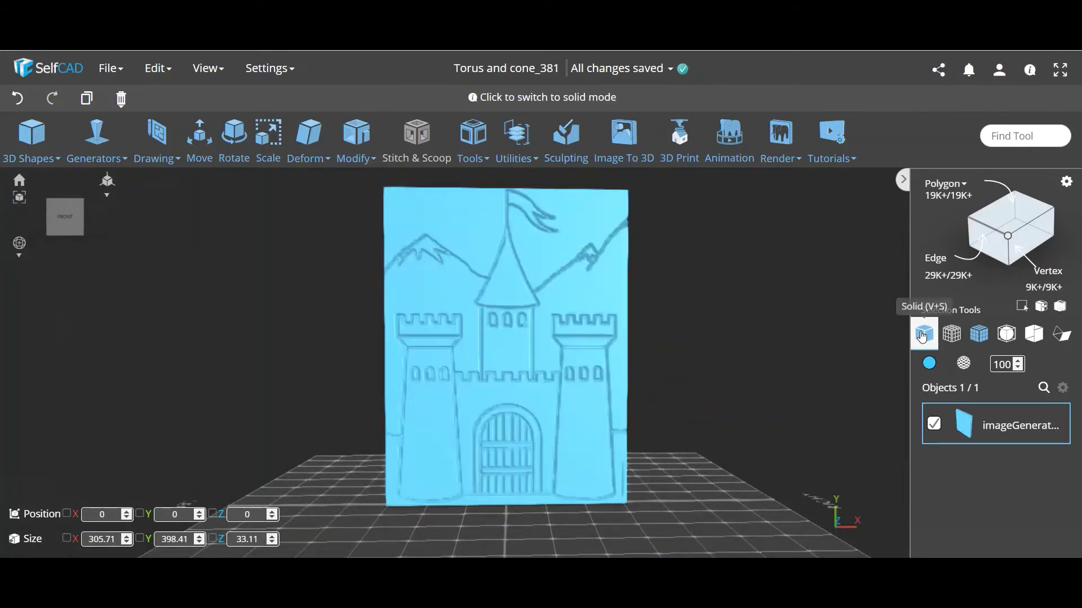
pyautogui.moveTo(712, 399)
pyautogui.mouseDown()
pyautogui.moveTo(613, 401)
pyautogui.moveTo(719, 402)
pyautogui.mouseUp()
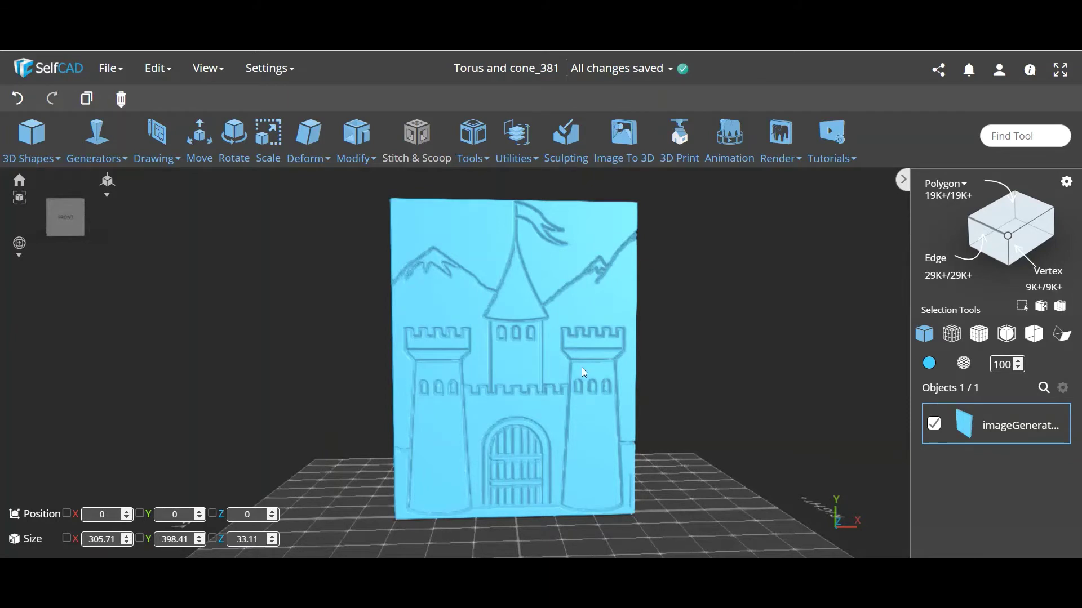
# Step: Activate polygon selection for the castle relief and check its advanced selection settings
pyautogui.click(1005, 221)
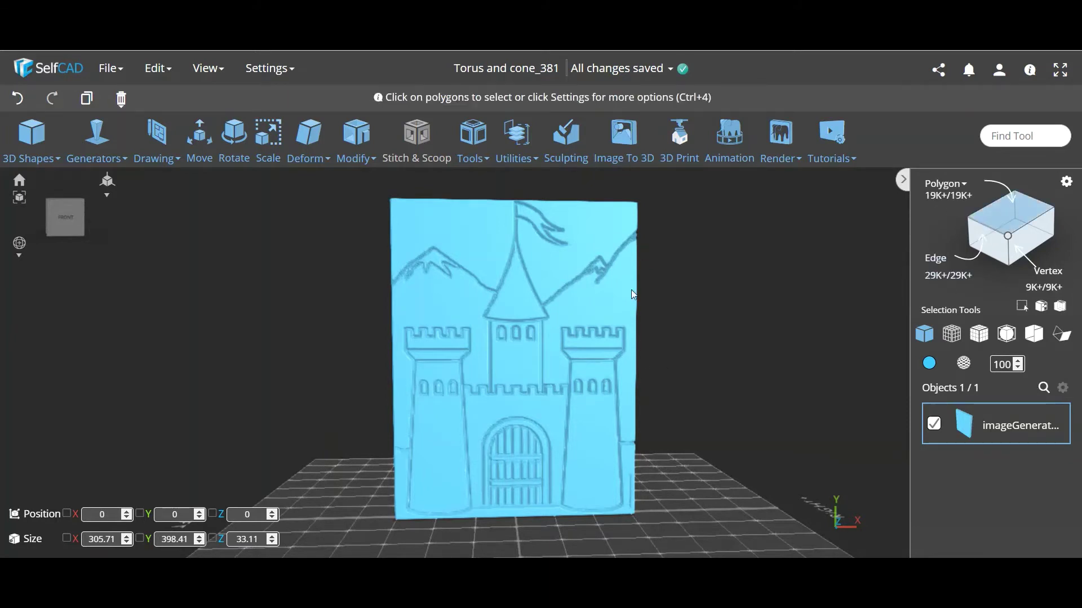
pyautogui.click(589, 246)
pyautogui.click(589, 246)
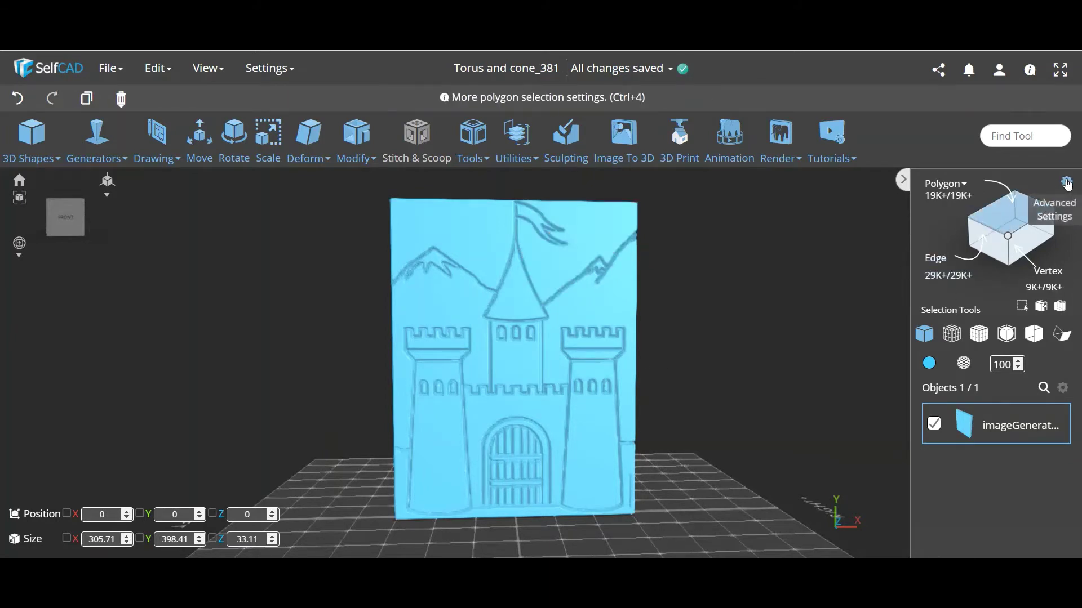
pyautogui.click(1045, 209)
pyautogui.moveTo(85, 327); pyautogui.dragTo(44, 341)
pyautogui.click(201, 179)
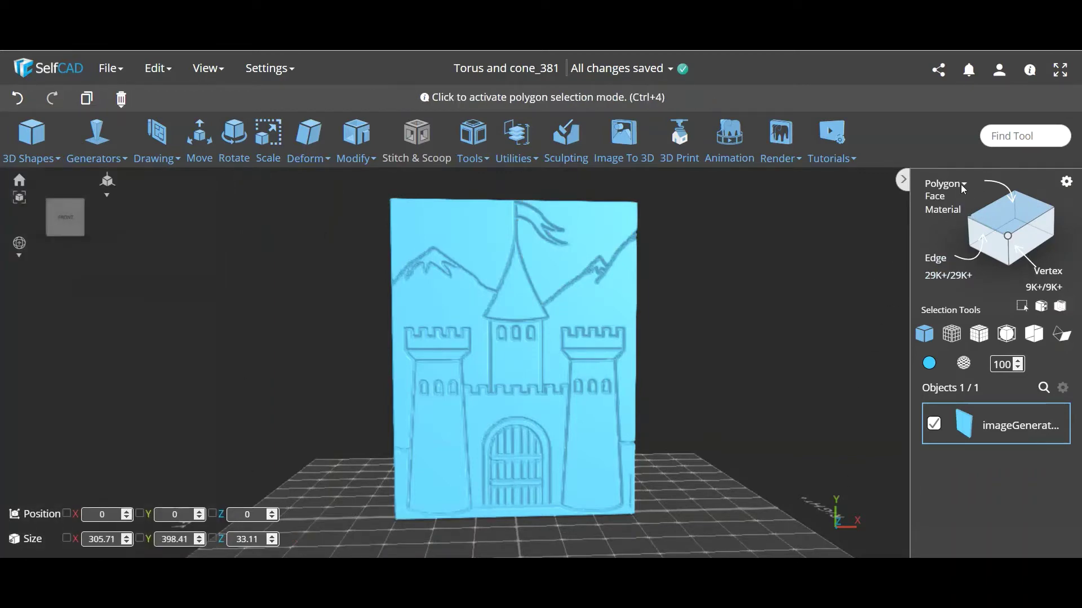
# Step: Compare Face selection with Polygon selection on the castle's background areas, leaving Polygon selection active
pyautogui.click(936, 196)
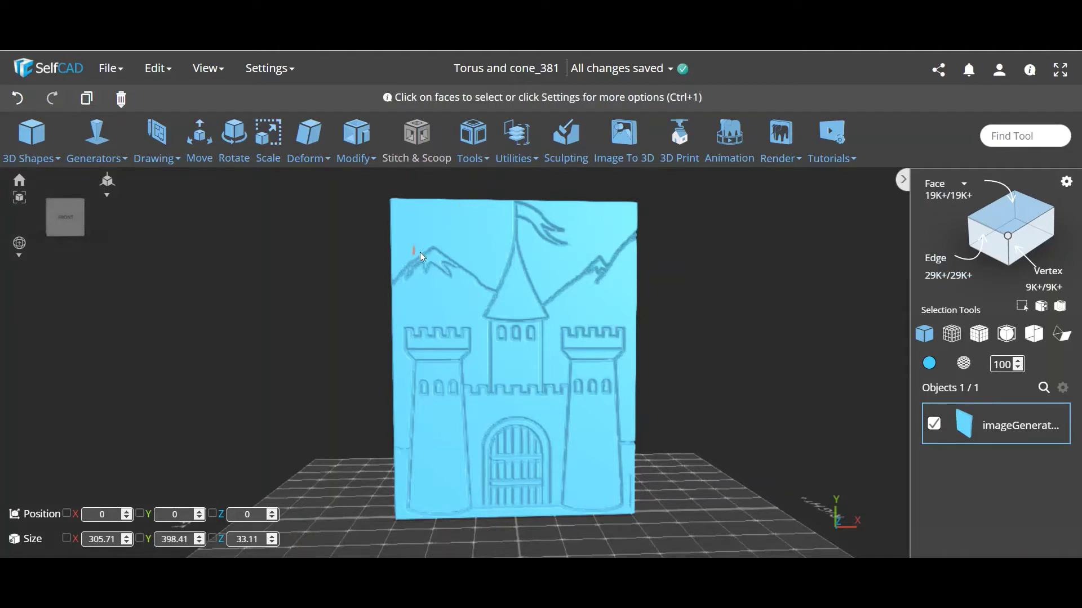
pyautogui.click(945, 196)
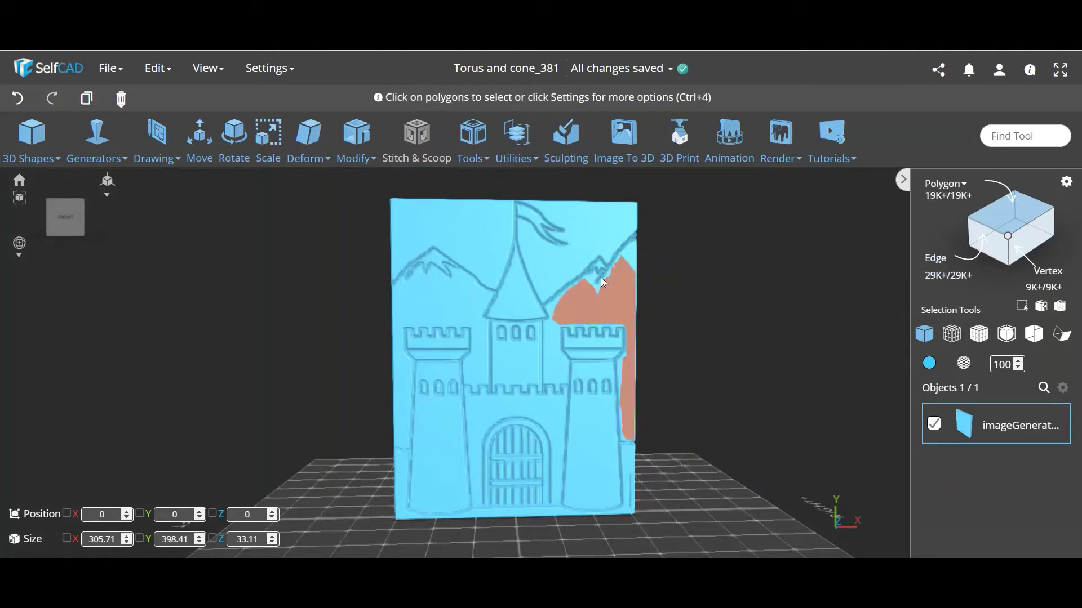
# Step: Try selecting the two sky areas without tolerance, then set the polygon selection tolerance to 2
pyautogui.click(596, 238)
pyautogui.click(411, 223)
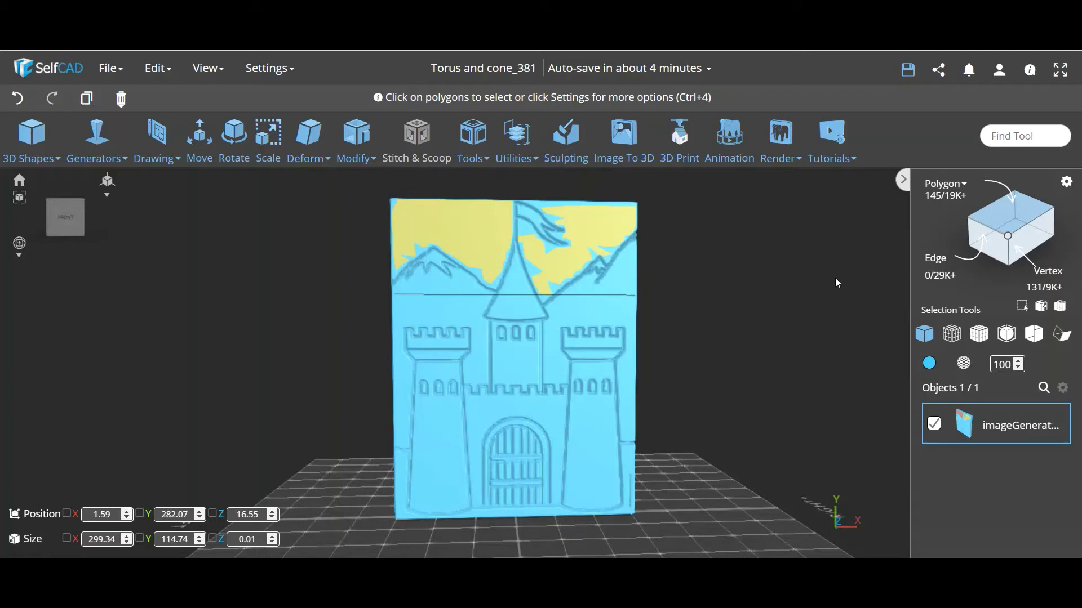
pyautogui.click(1066, 181)
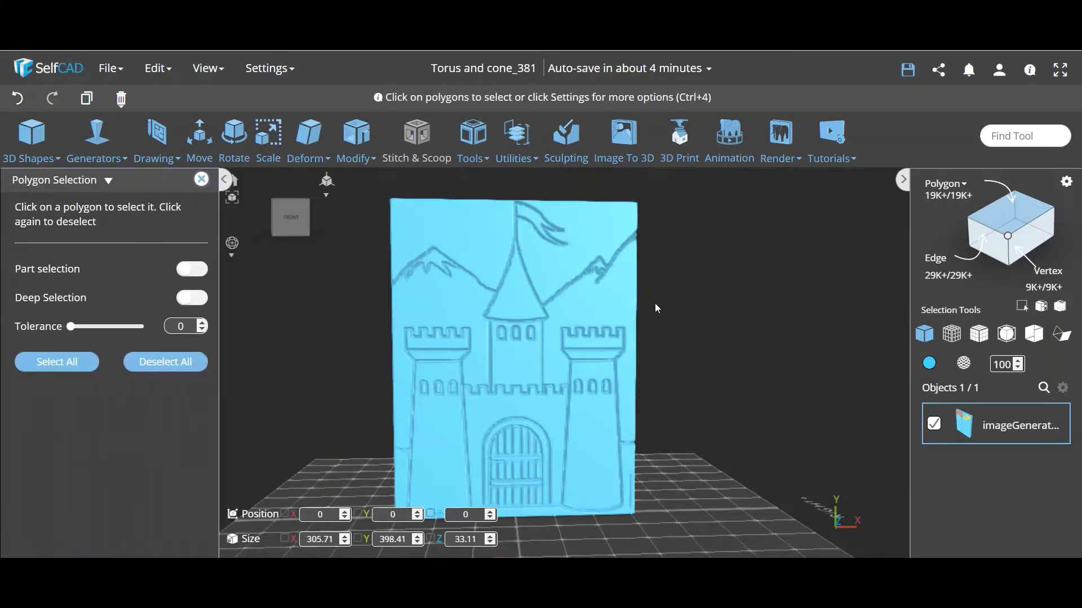
pyautogui.moveTo(71, 326); pyautogui.dragTo(84, 327)
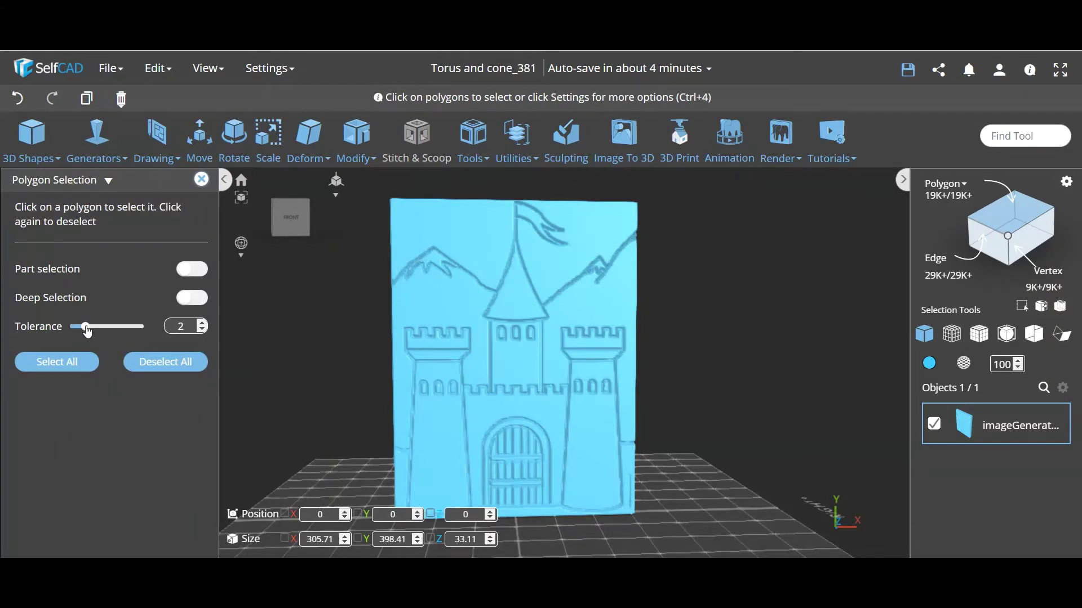
# Step: Select the sky areas, the background on both sides below the mountains, and the central tower's roof
pyautogui.click(456, 224)
pyautogui.click(596, 224)
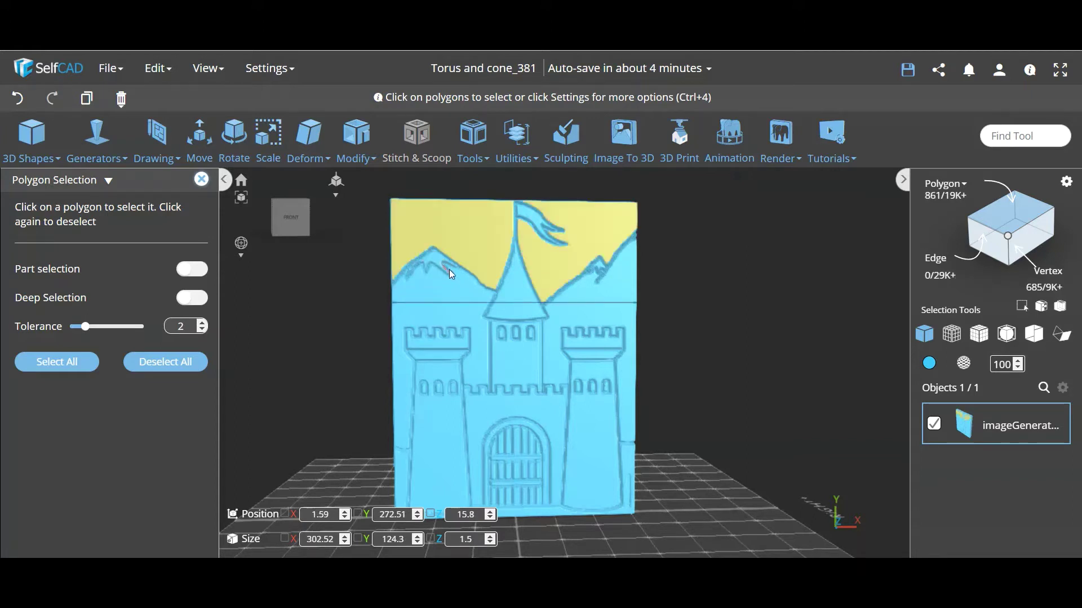
pyautogui.click(447, 292)
pyautogui.click(627, 300)
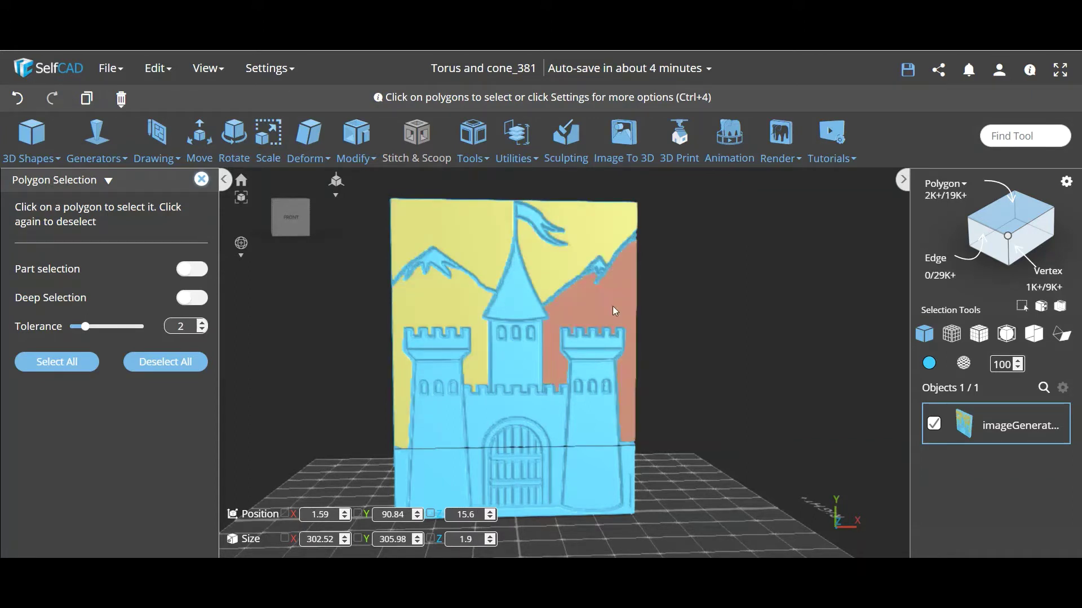
pyautogui.click(532, 316)
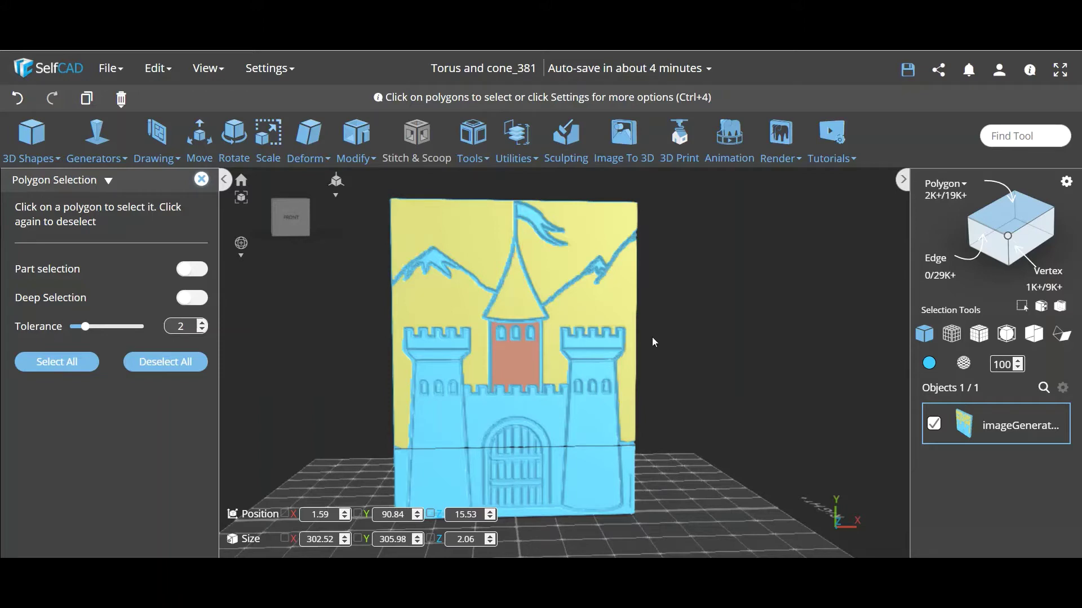
# Step: Reset the selection to the whole relief and select polygons in the central tower's middle and left windows
pyautogui.hotkey('ctrl', 'a')
pyautogui.scroll(5, 513, 343)
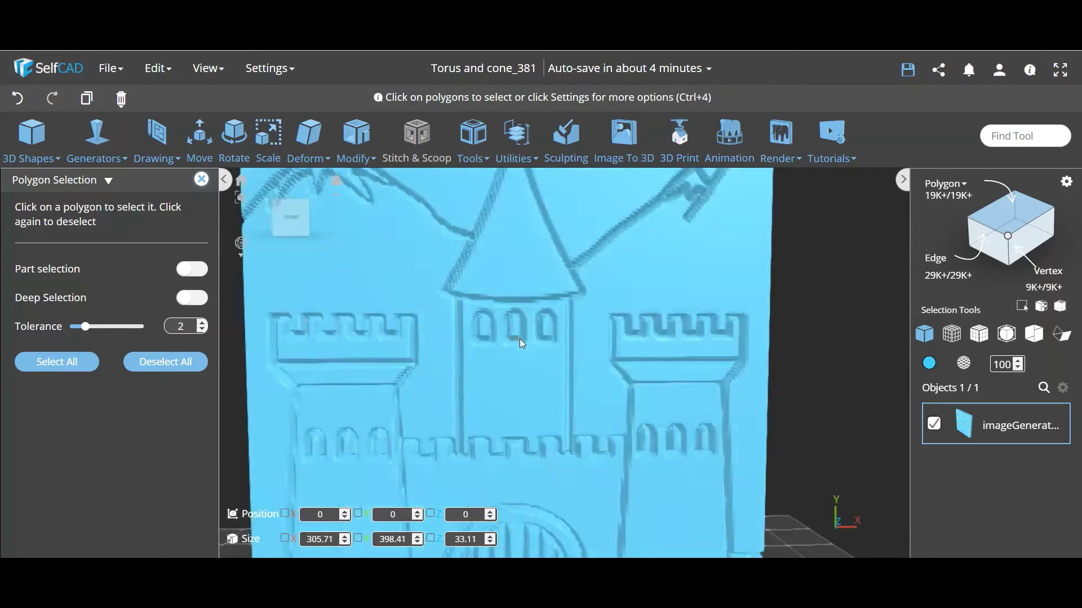
pyautogui.scroll(3, 520, 339)
pyautogui.click(513, 324)
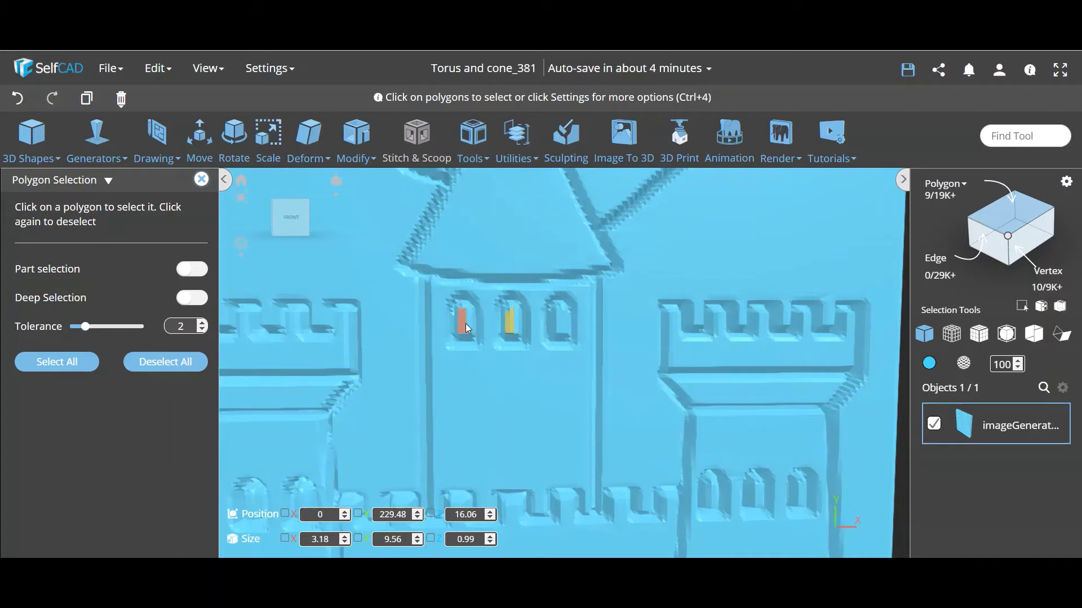
pyautogui.click(466, 324)
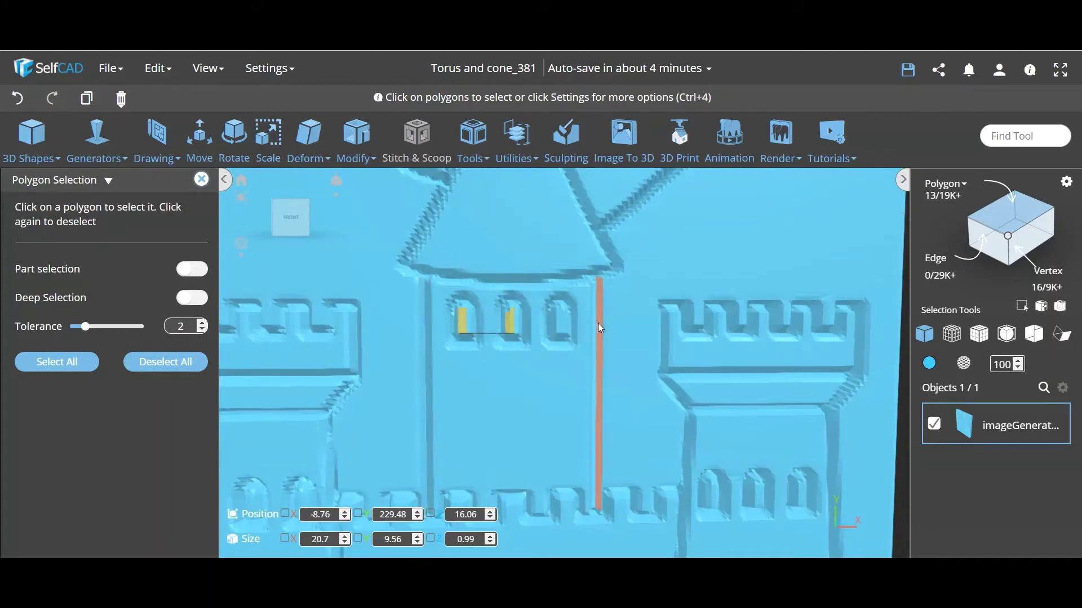
# Step: Set the polygon selection tolerance to 6 and add the central tower's right window to the selection
pyautogui.scroll(-5, 597, 323)
pyautogui.scroll(-3, 597, 323)
pyautogui.moveTo(87, 326); pyautogui.dragTo(146, 326)
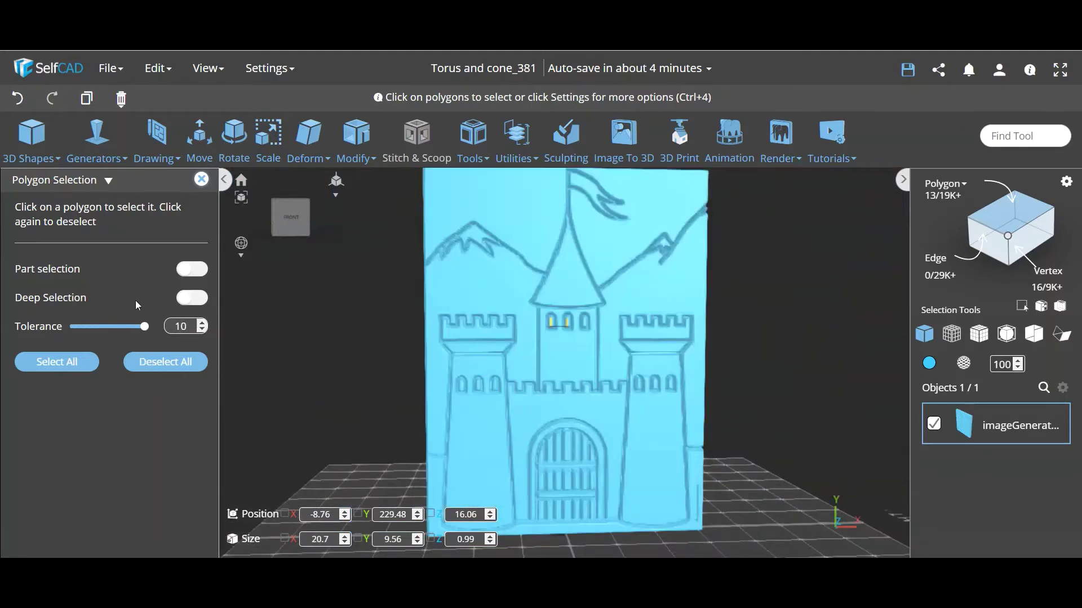
pyautogui.click(113, 328)
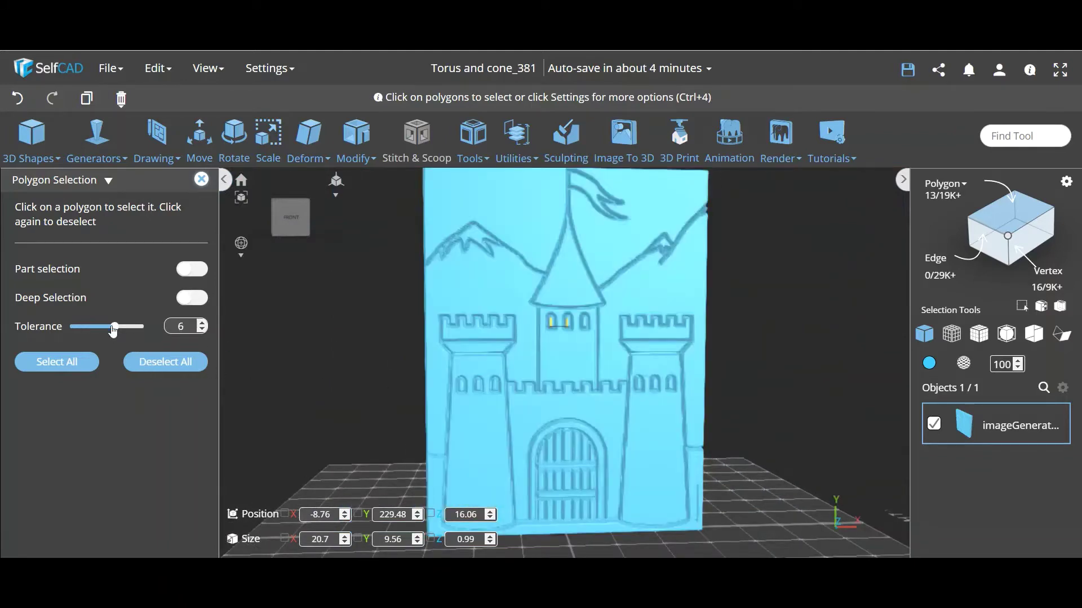
pyautogui.click(584, 323)
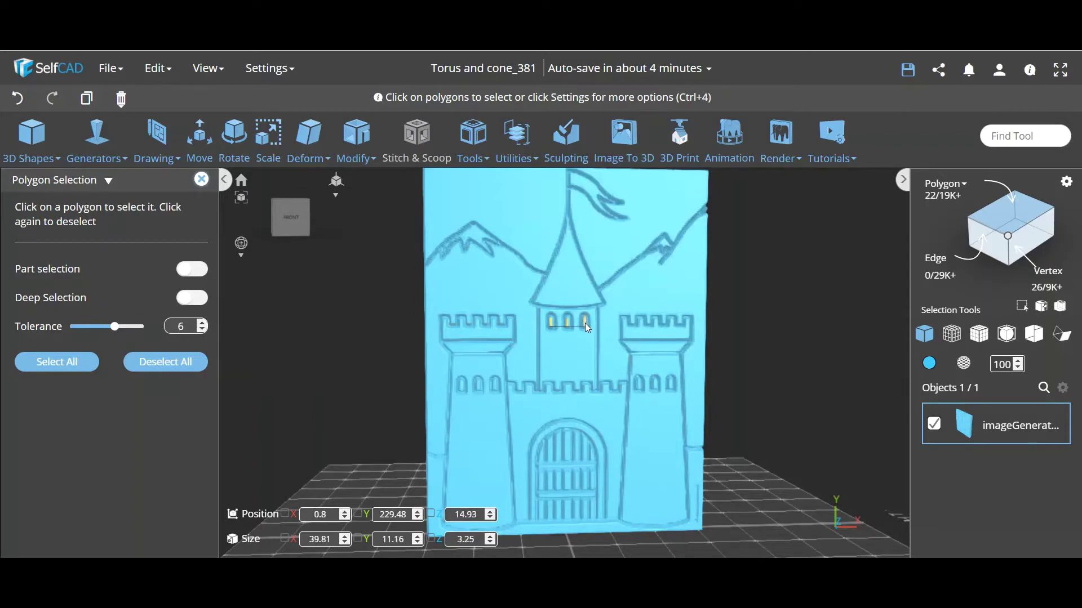
pyautogui.scroll(5, 585, 322)
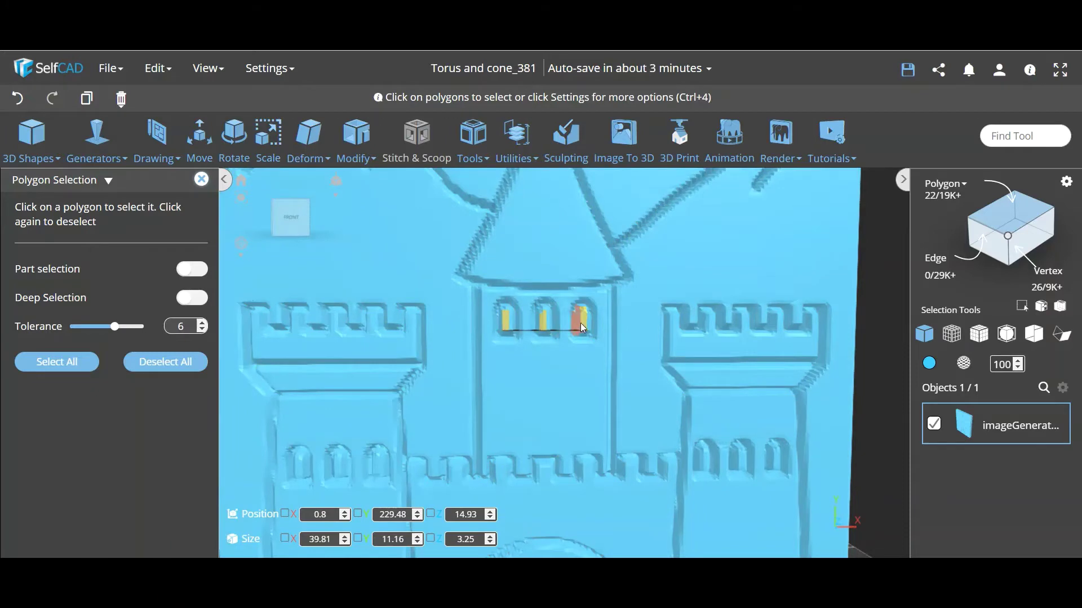
pyautogui.scroll(-2, 568, 356)
pyautogui.scroll(-1, 566, 351)
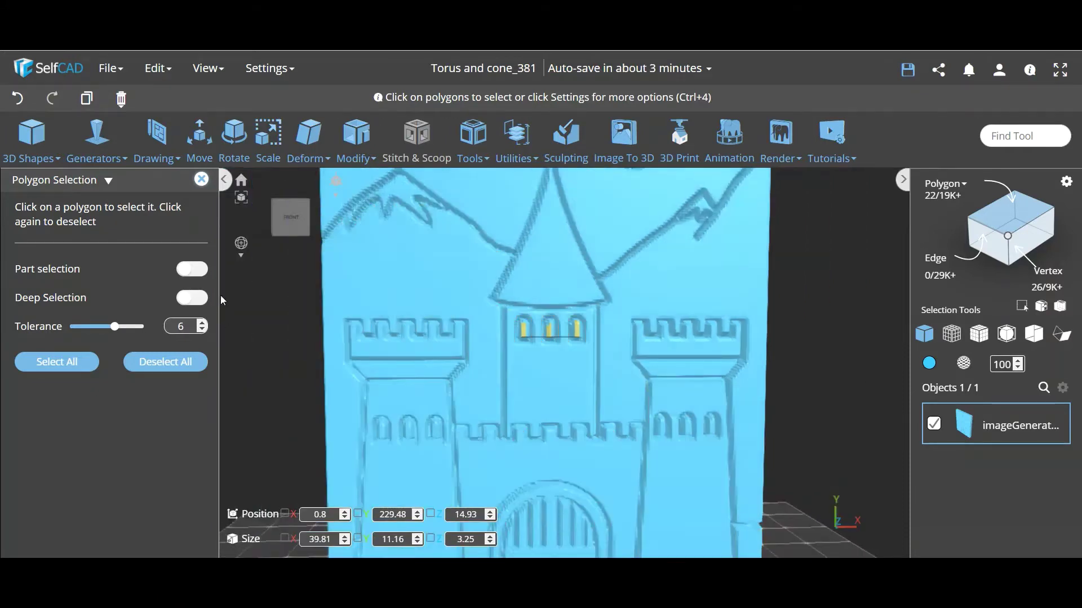
# Step: Enable Deep Selection, try it on the left tower's middle window, and reset the selection to the whole relief
pyautogui.click(207, 302)
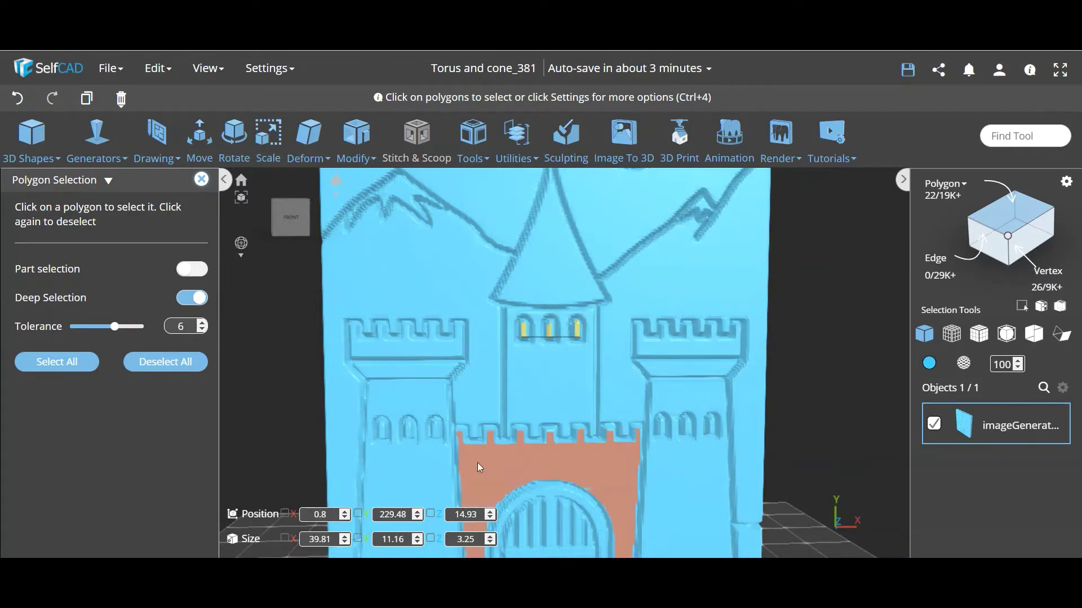
pyautogui.click(411, 429)
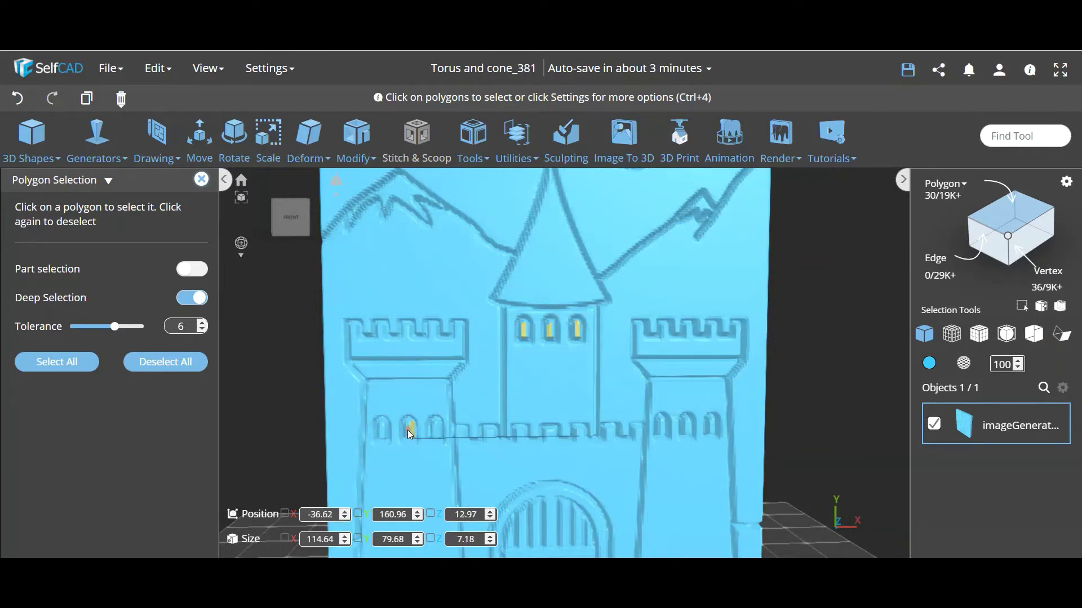
pyautogui.scroll(-5, 456, 462)
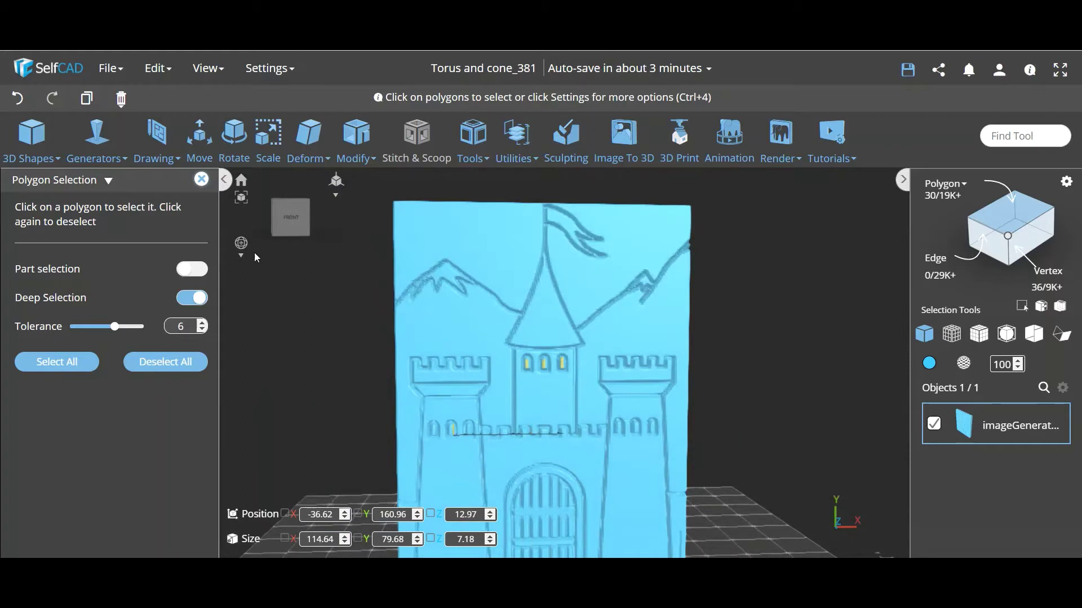
pyautogui.click(201, 181)
pyautogui.hotkey('ctrl', 'a')
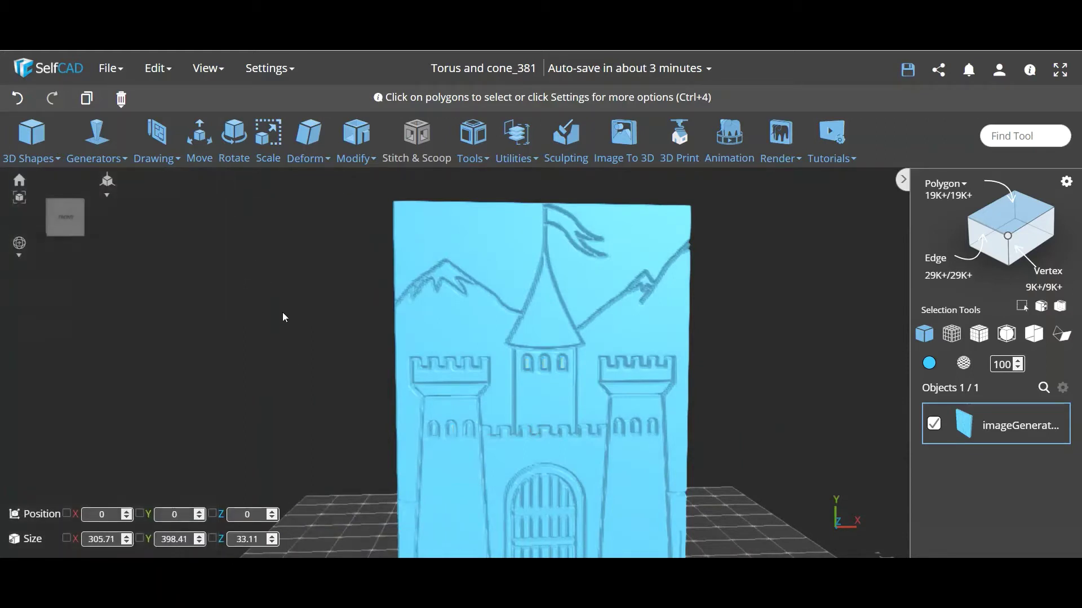
# Step: Select the flat back face of the castle relief and copy it as a separate object
pyautogui.moveTo(282, 319); pyautogui.dragTo(182, 316)
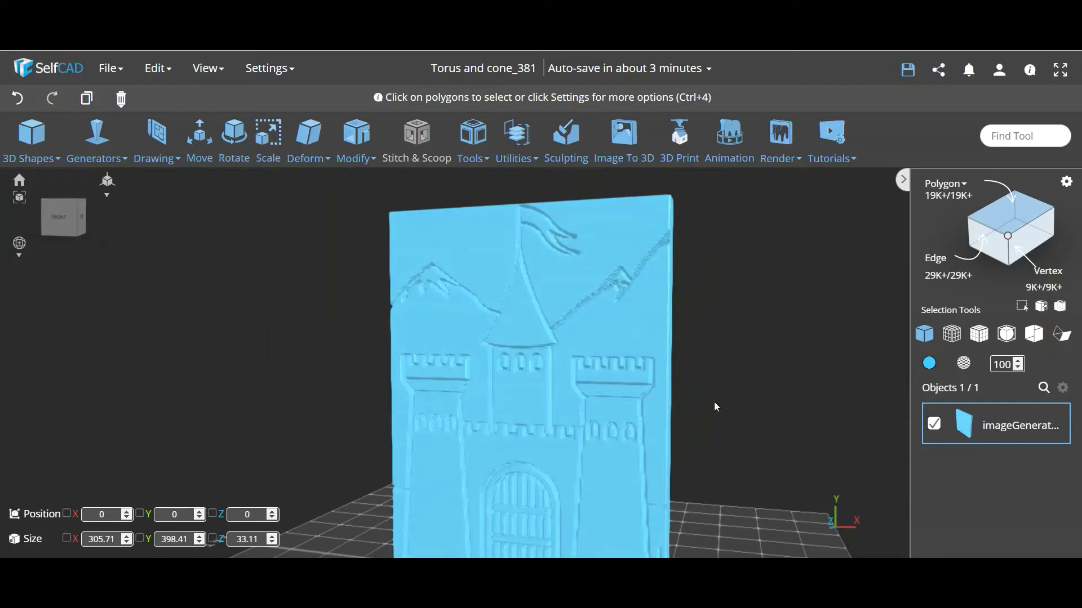
pyautogui.scroll(-3, 737, 427)
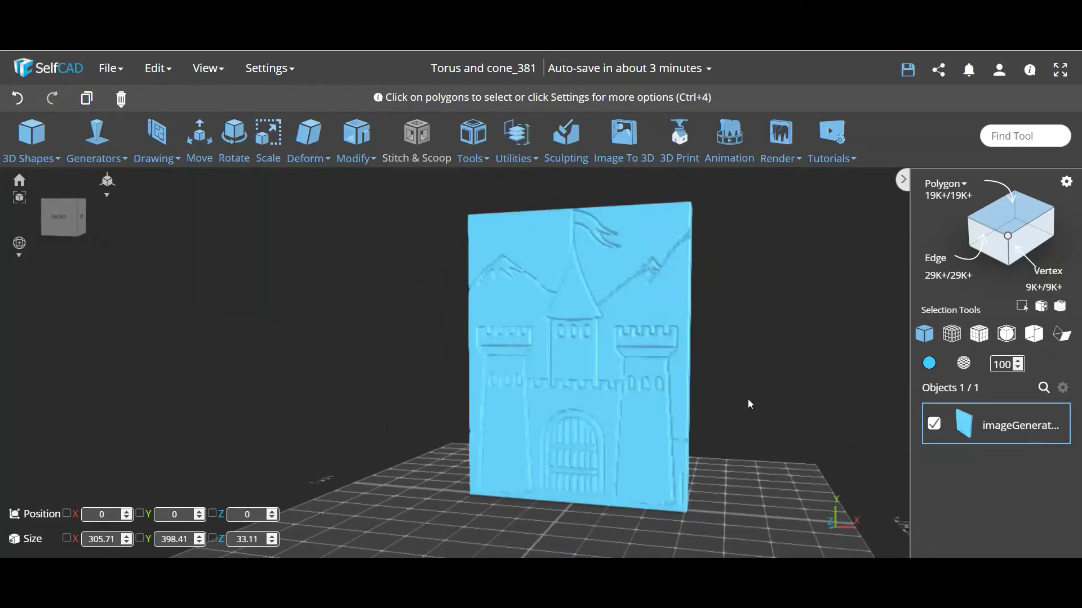
pyautogui.moveTo(776, 428); pyautogui.dragTo(496, 337)
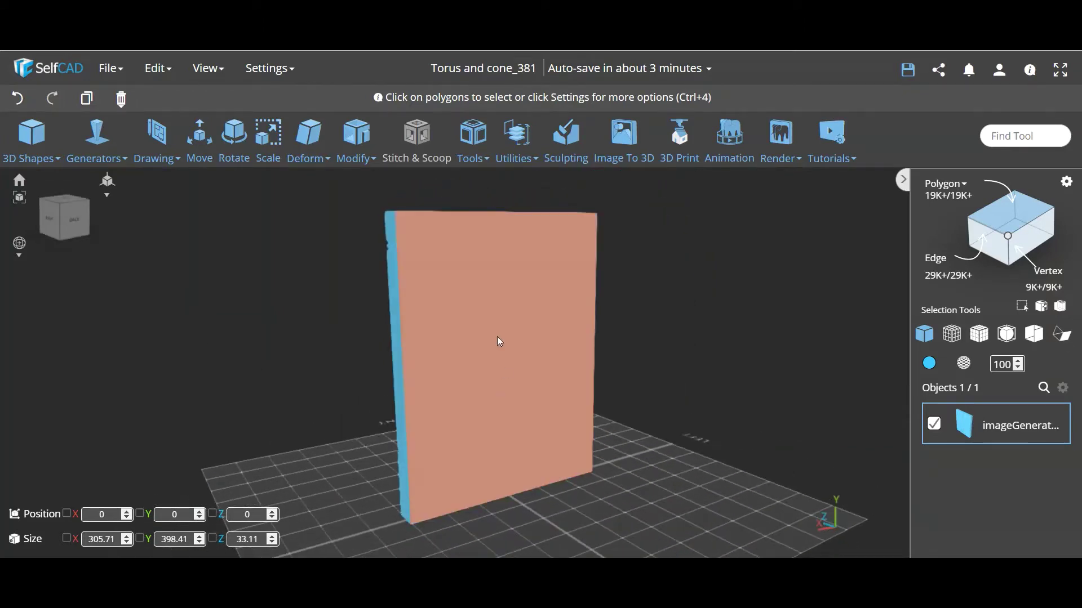
pyautogui.click(498, 341)
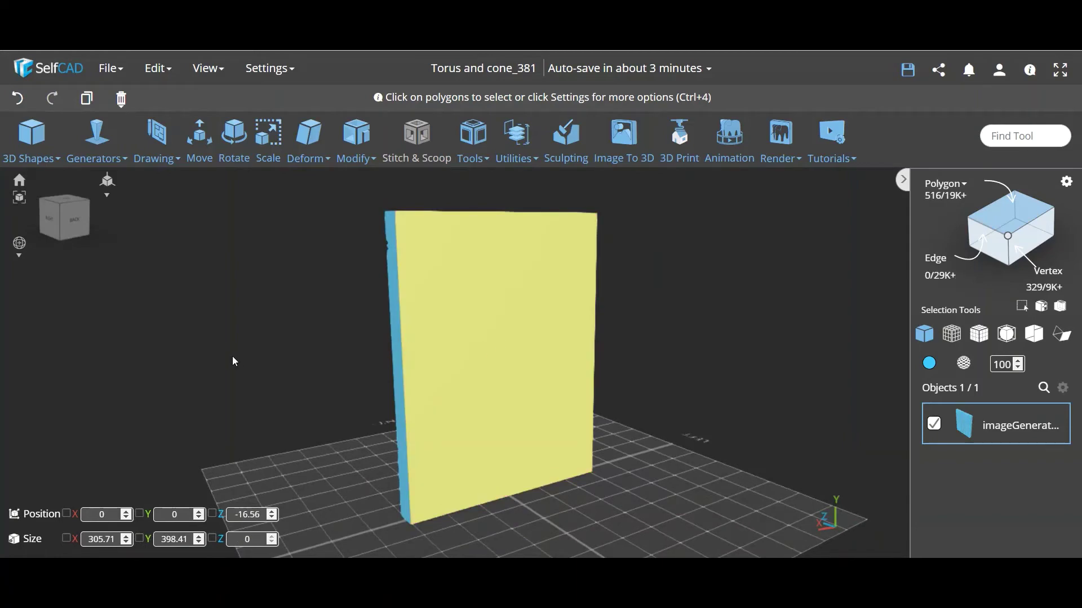
pyautogui.click(86, 99)
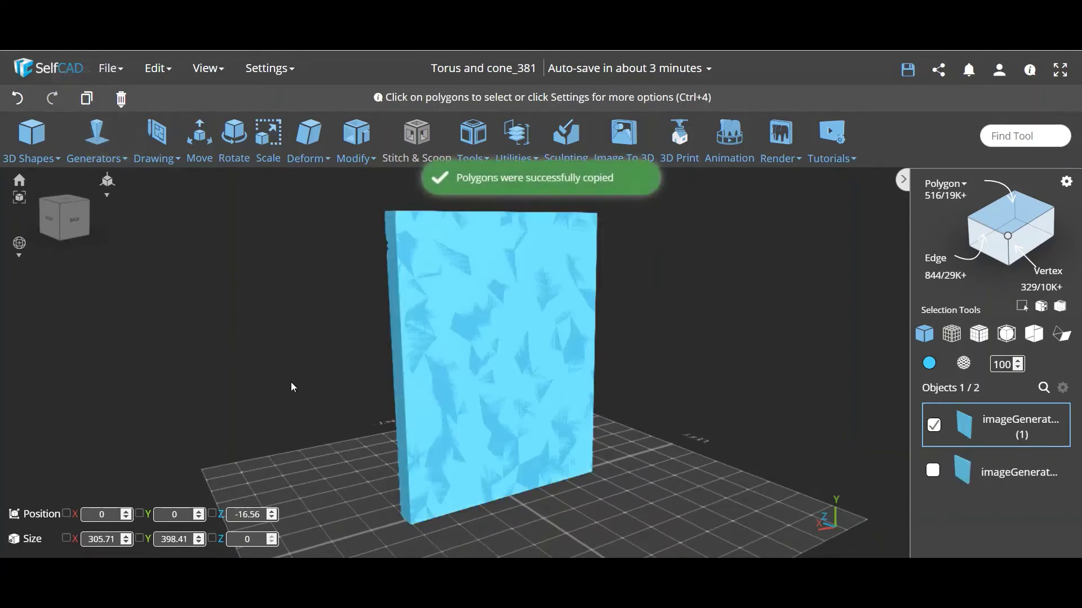
# Step: Color the copied back face light peach
pyautogui.click(928, 365)
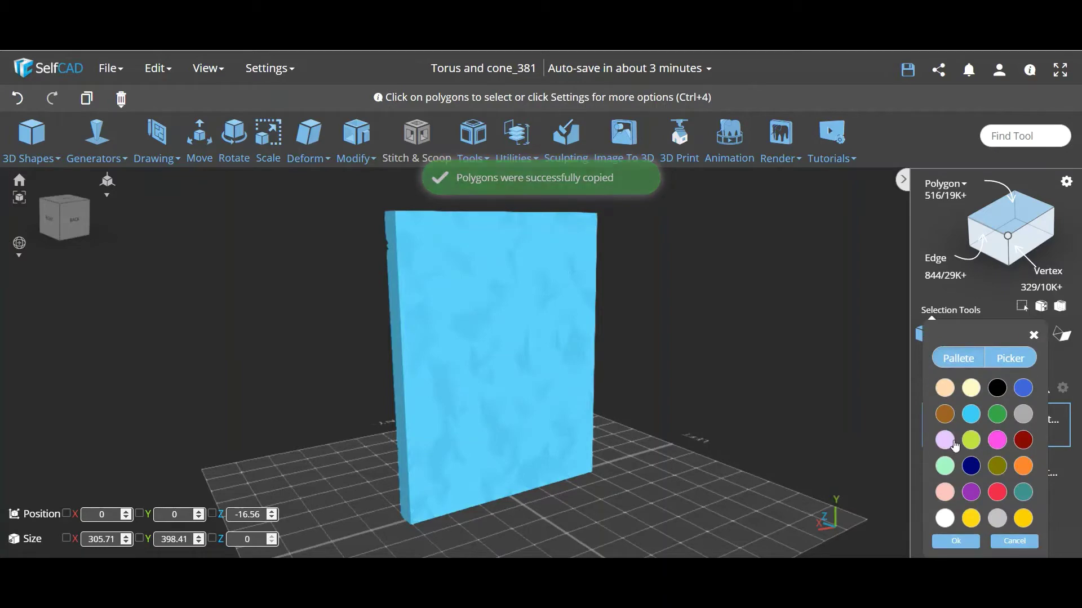
pyautogui.click(942, 398)
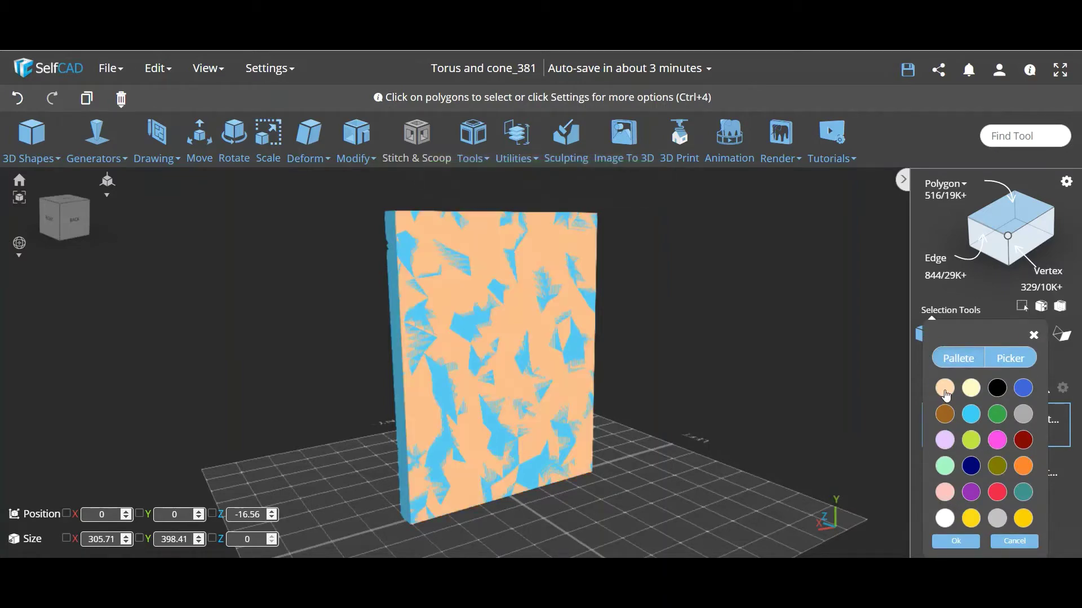
pyautogui.click(956, 542)
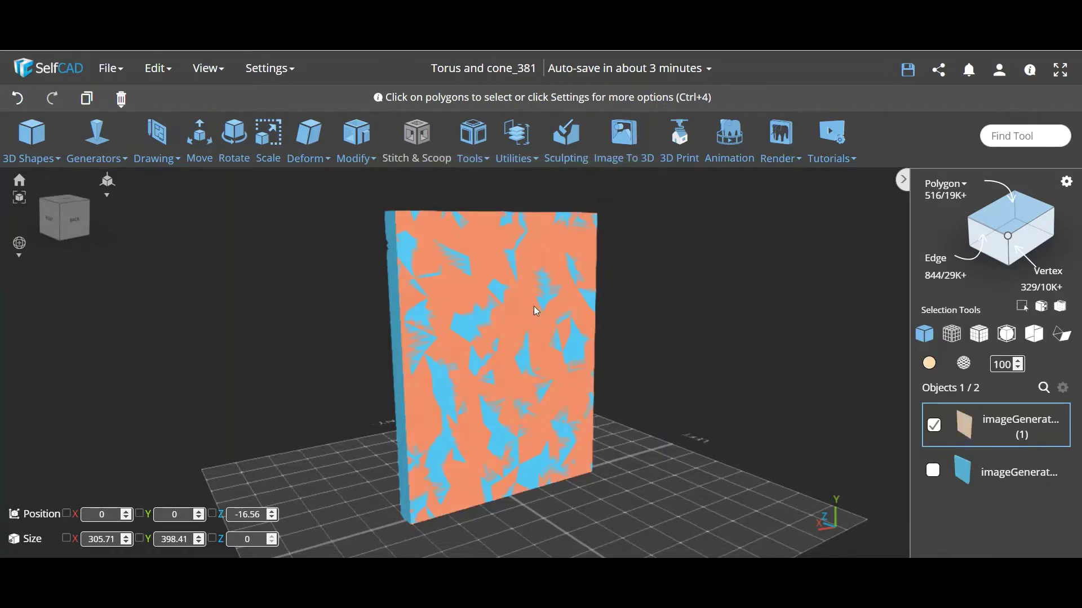
# Step: Add a thickness of 20 to the copied back face with Add Connections enabled
pyautogui.moveTo(561, 517); pyautogui.dragTo(614, 515)
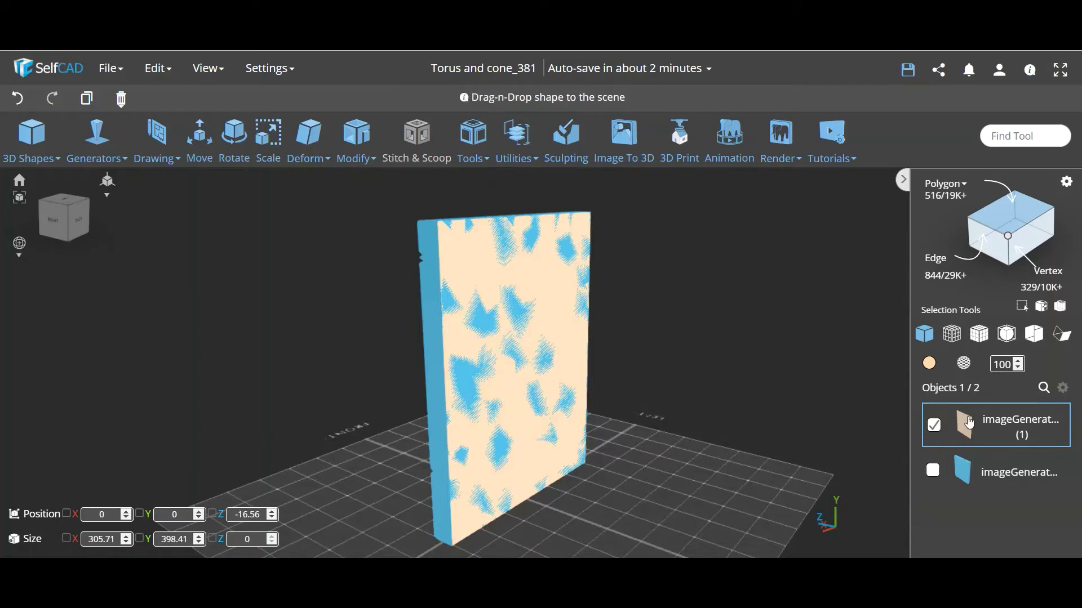
pyautogui.click(356, 143)
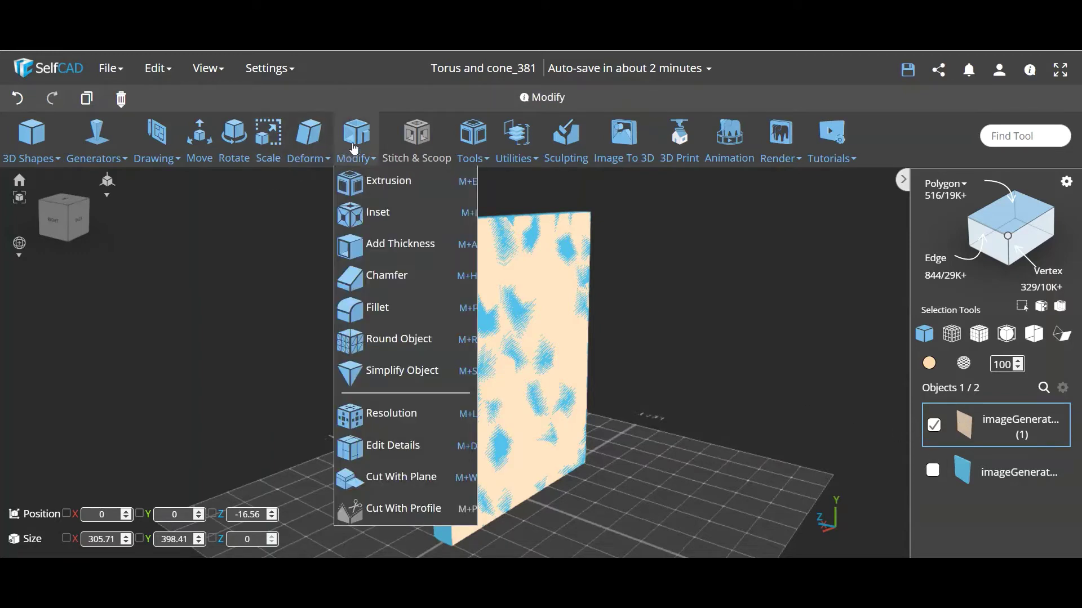
pyautogui.click(391, 245)
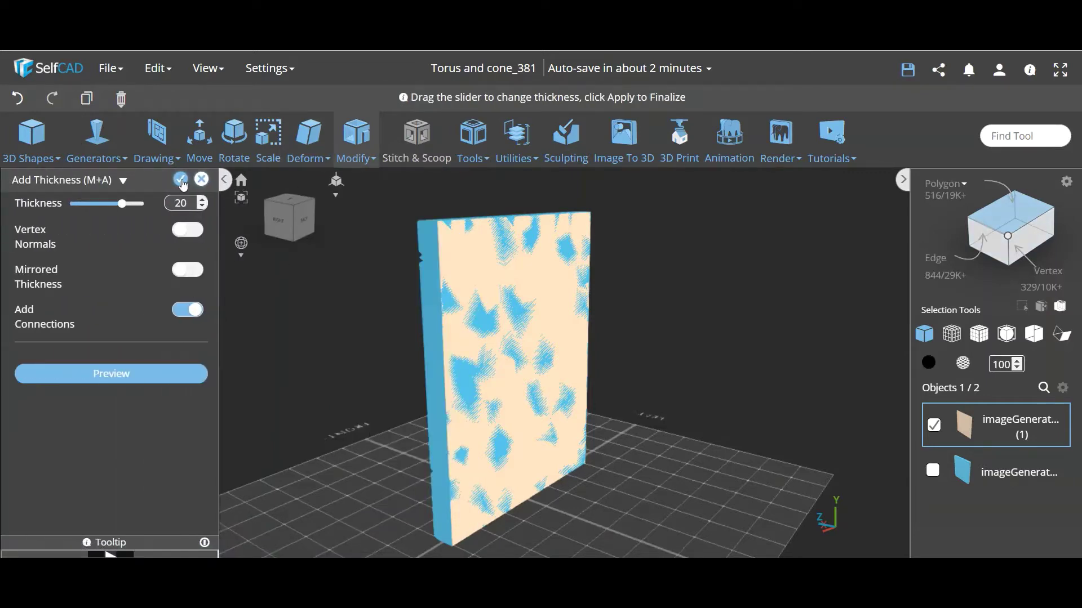
pyautogui.click(180, 180)
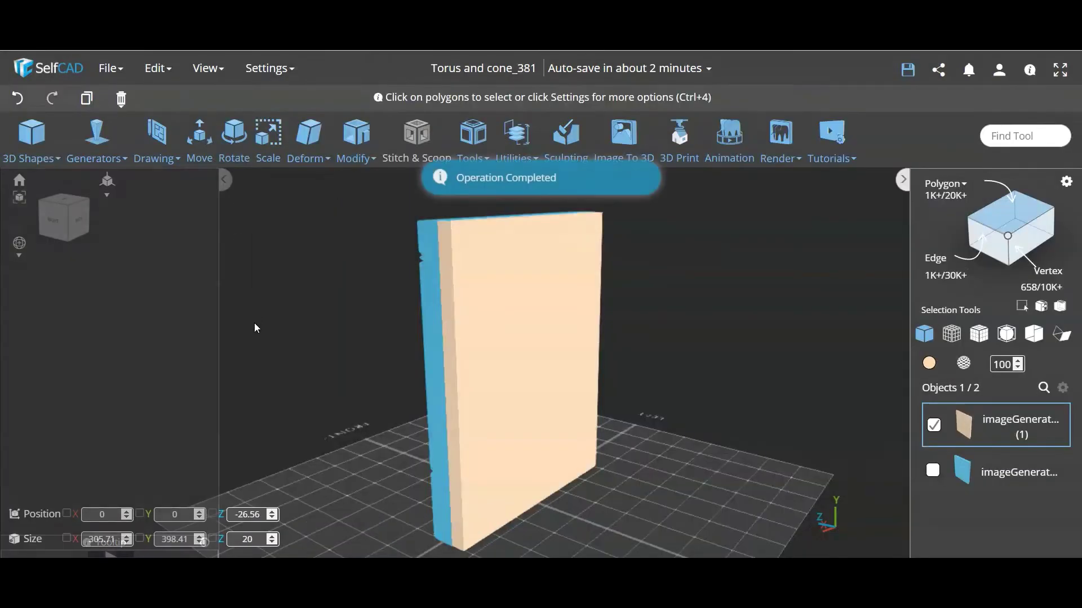
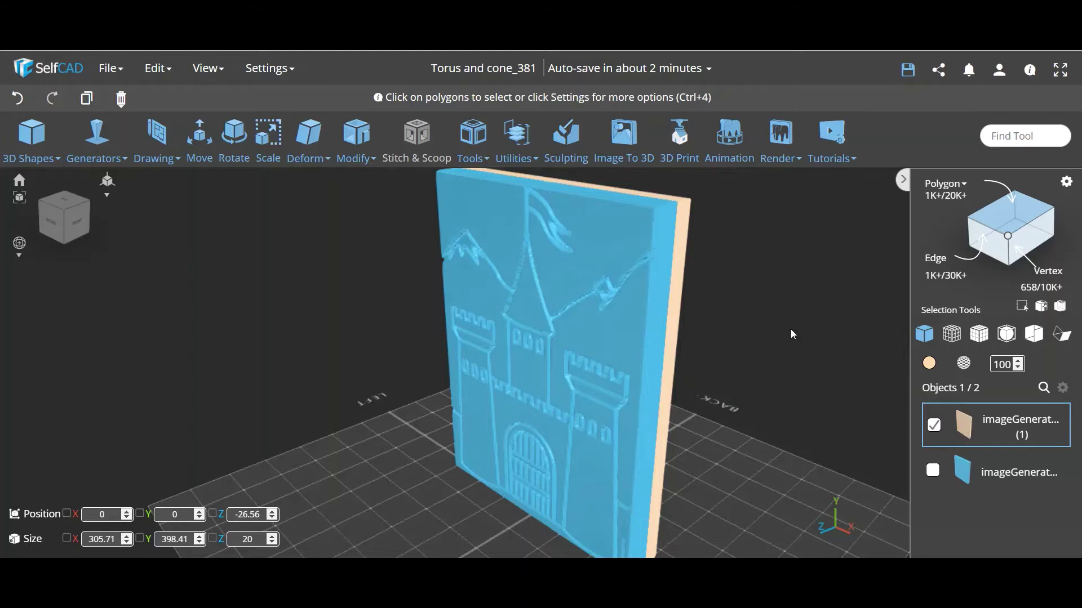
# Step: Scale the peach back panel along Z to 52.6, extending it forward through the relief's engraved lines
pyautogui.moveTo(946, 185)
pyautogui.click(268, 135)
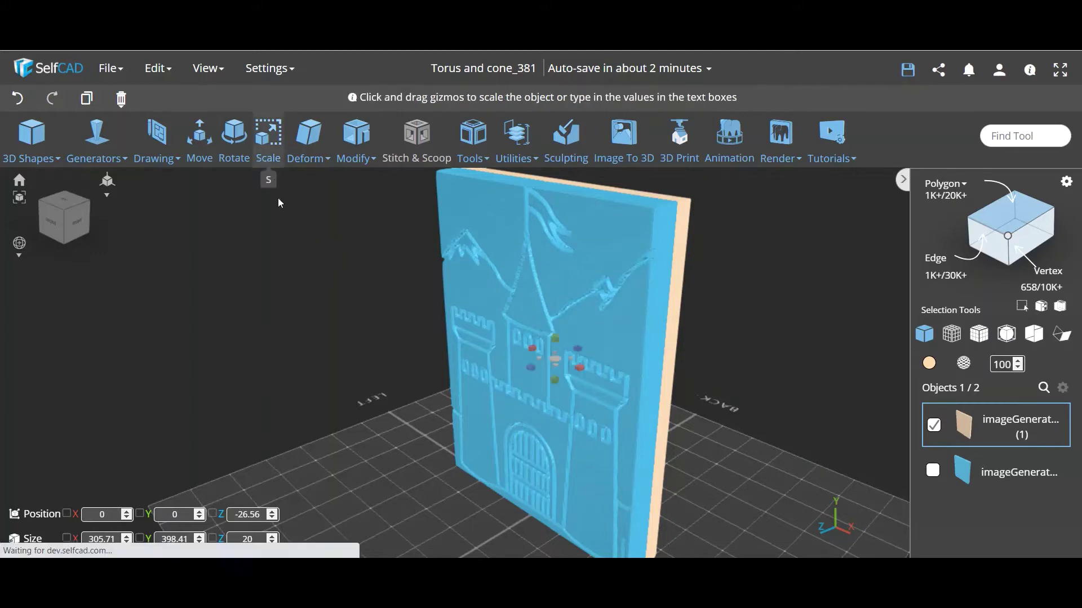
pyautogui.moveTo(343, 438); pyautogui.dragTo(692, 435)
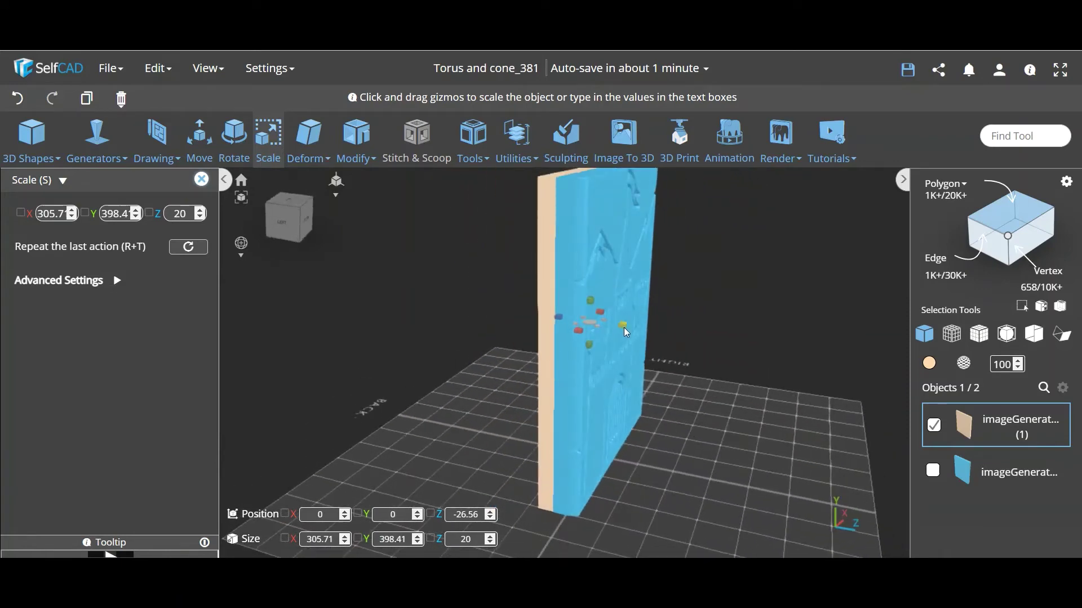
pyautogui.moveTo(624, 326); pyautogui.dragTo(647, 334)
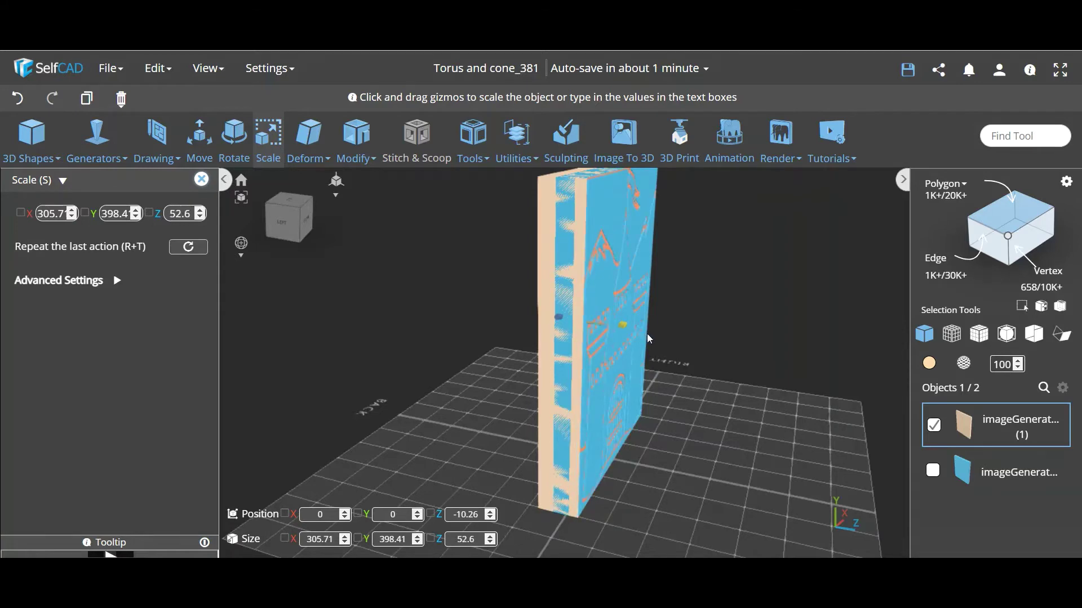
pyautogui.moveTo(734, 496); pyautogui.dragTo(565, 486)
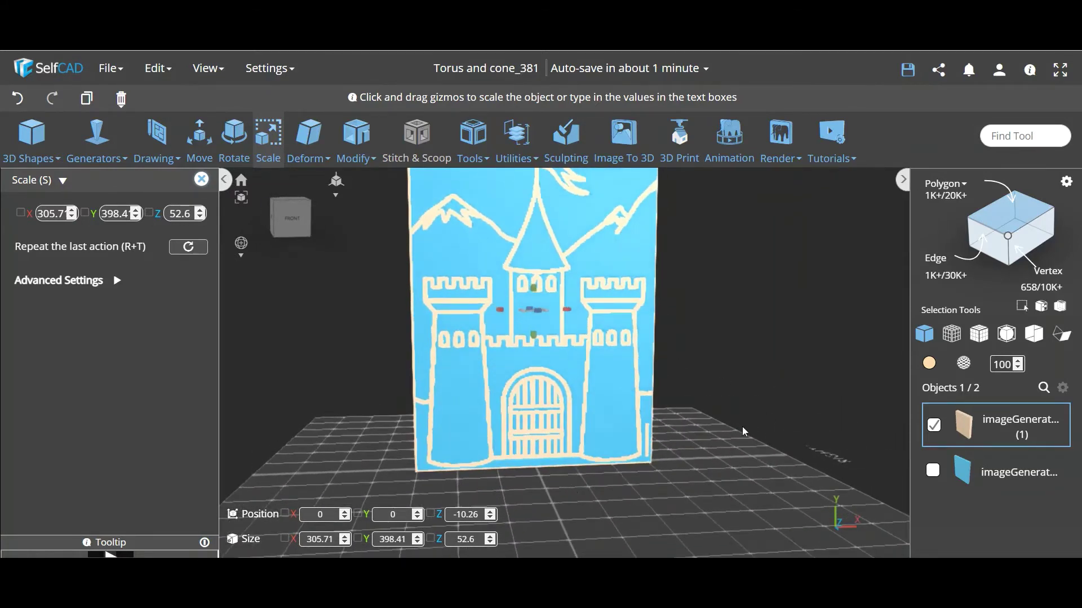
# Step: Scale the peach backing panel down to 305.11 along X and 26.3 along Z
pyautogui.moveTo(742, 428); pyautogui.dragTo(733, 455)
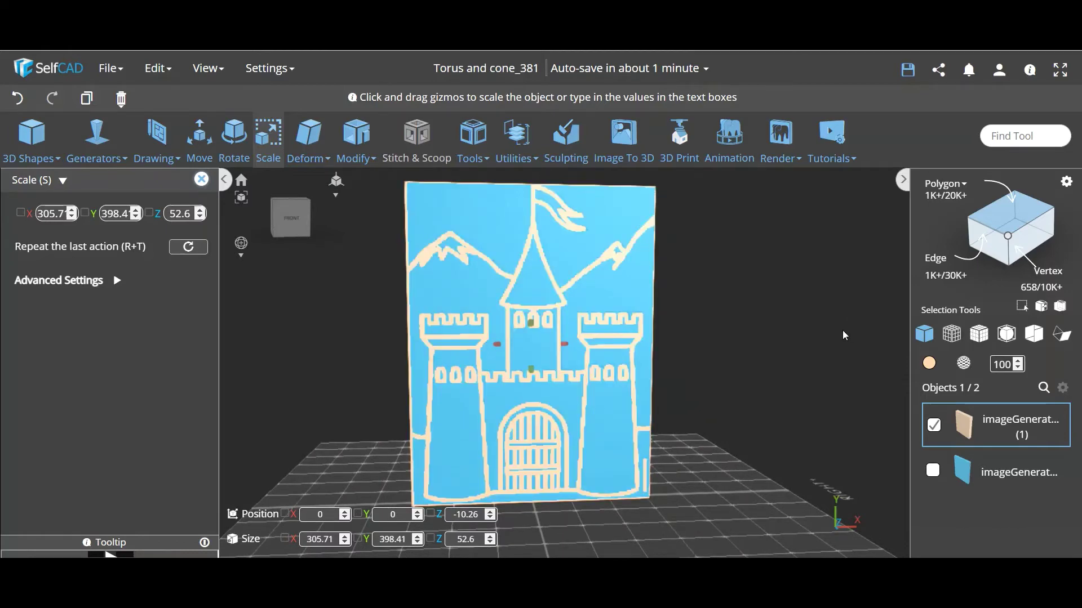
pyautogui.moveTo(843, 330); pyautogui.dragTo(797, 344)
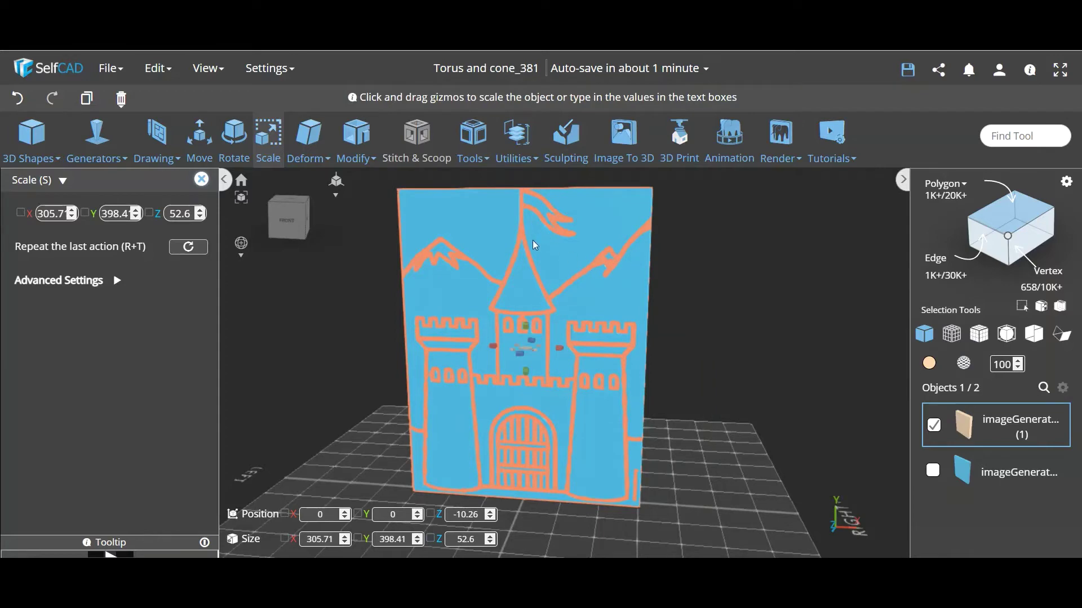
pyautogui.moveTo(768, 303); pyautogui.dragTo(735, 352)
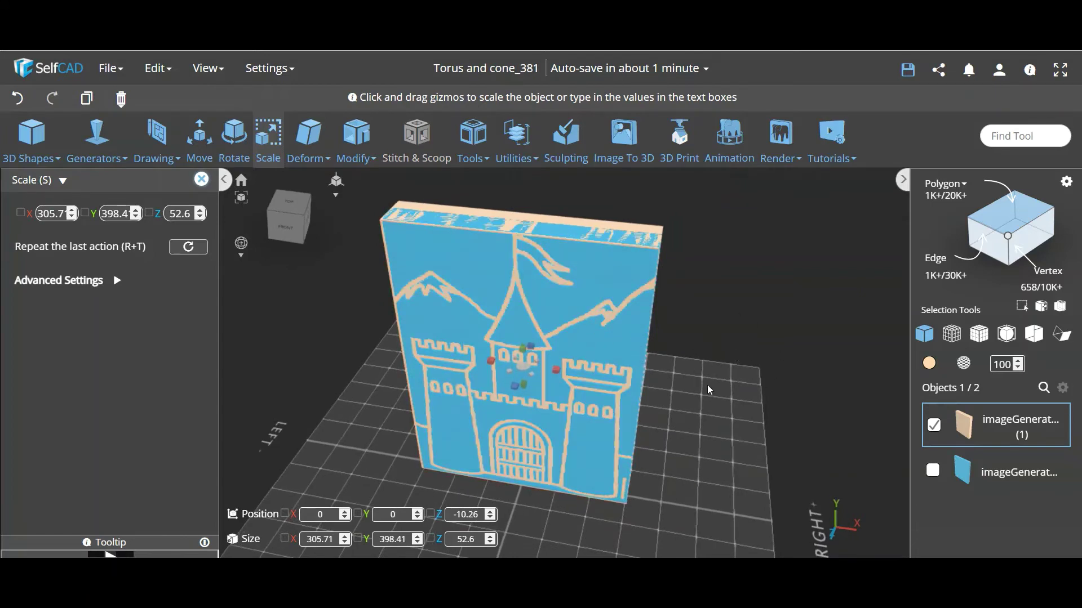
pyautogui.moveTo(748, 383); pyautogui.dragTo(713, 409)
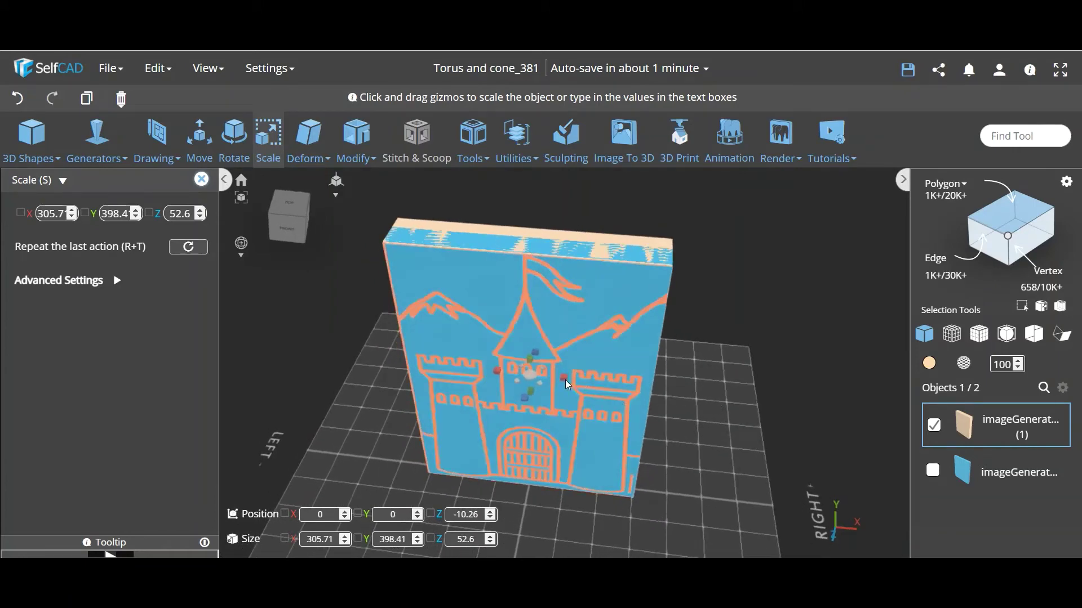
pyautogui.moveTo(567, 380); pyautogui.dragTo(565, 352)
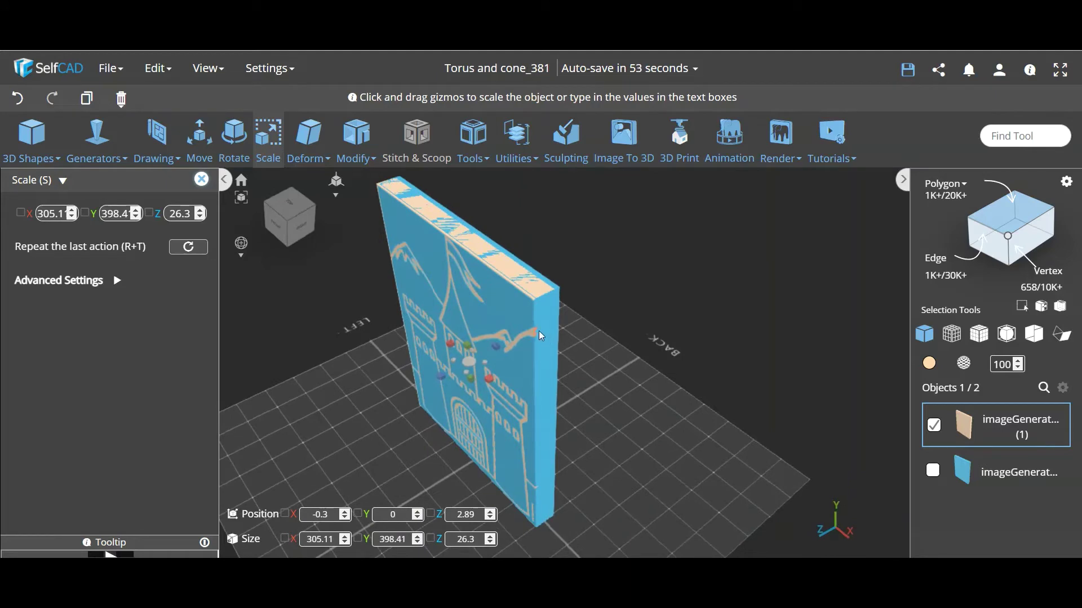
# Step: Scale the peach panel in from its left edge to 296.71 along X so it sits inside the relief
pyautogui.moveTo(621, 439); pyautogui.dragTo(532, 285)
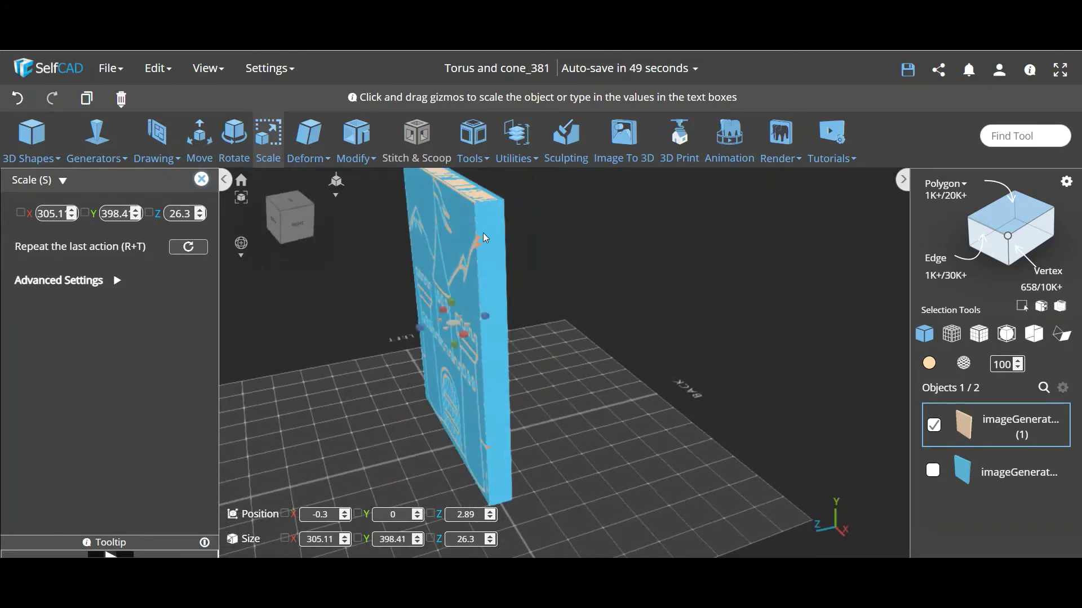
pyautogui.moveTo(483, 240); pyautogui.dragTo(807, 343)
pyautogui.moveTo(361, 403); pyautogui.dragTo(433, 397)
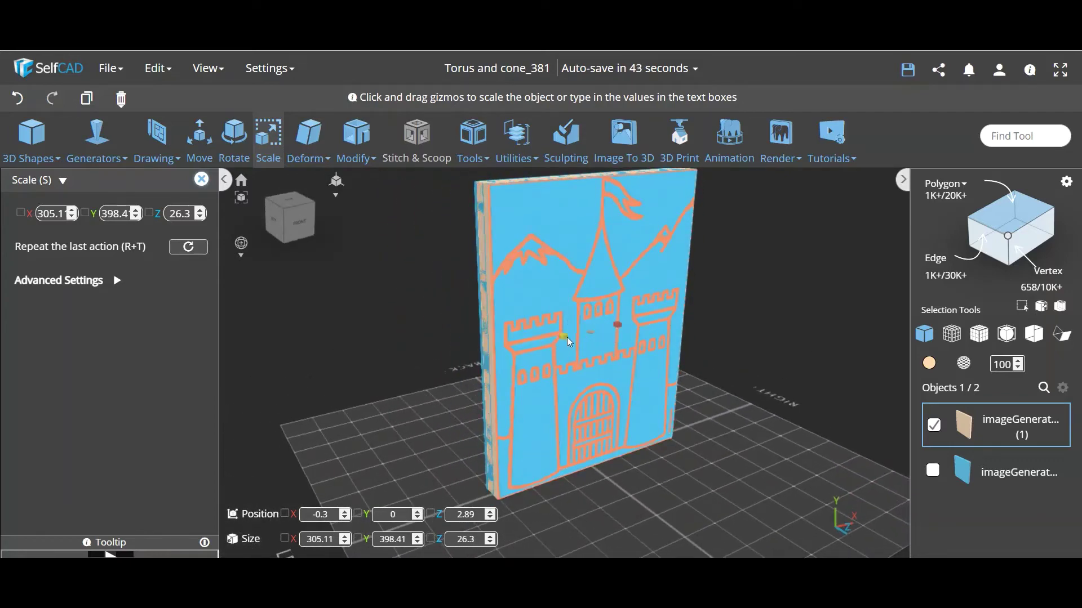
pyautogui.moveTo(567, 337); pyautogui.dragTo(568, 337)
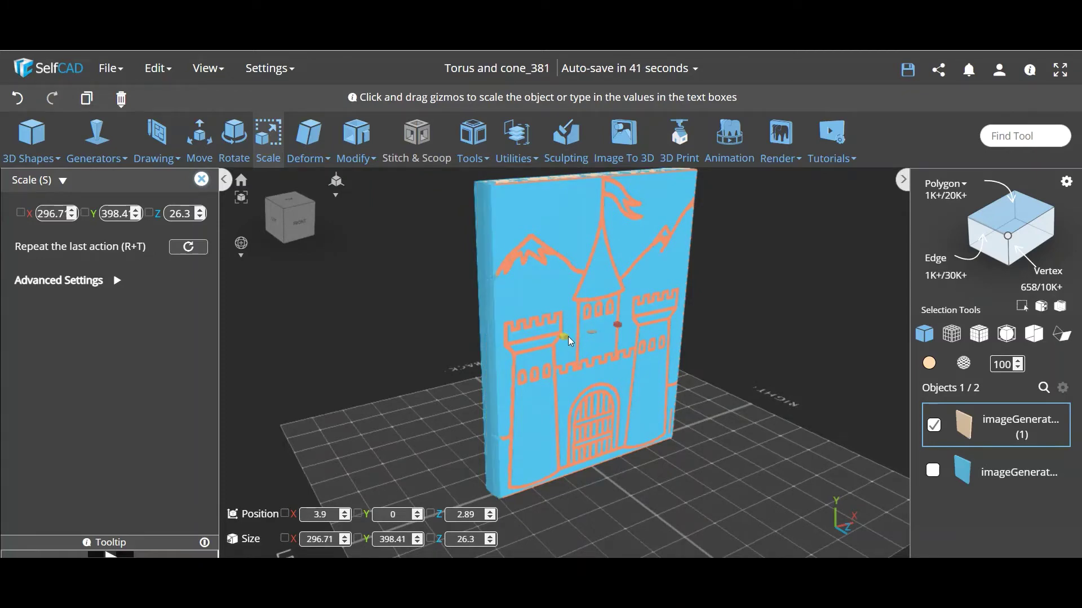
# Step: Scale the peach panel in from its bottom and top edges to 394.01 along Y and finish scaling
pyautogui.moveTo(619, 512); pyautogui.dragTo(536, 475)
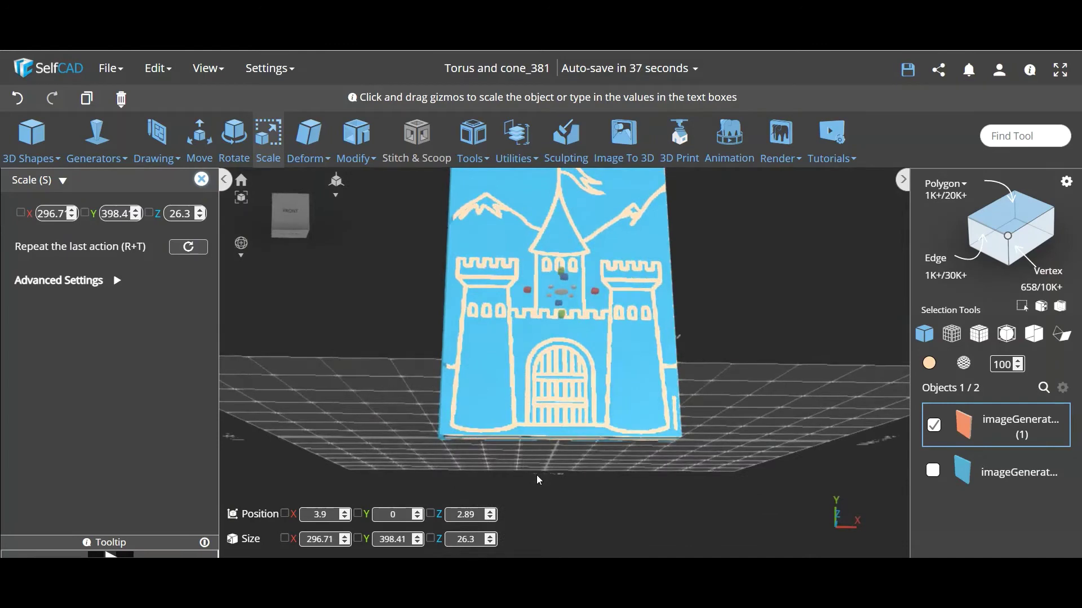
pyautogui.moveTo(559, 314); pyautogui.dragTo(559, 309)
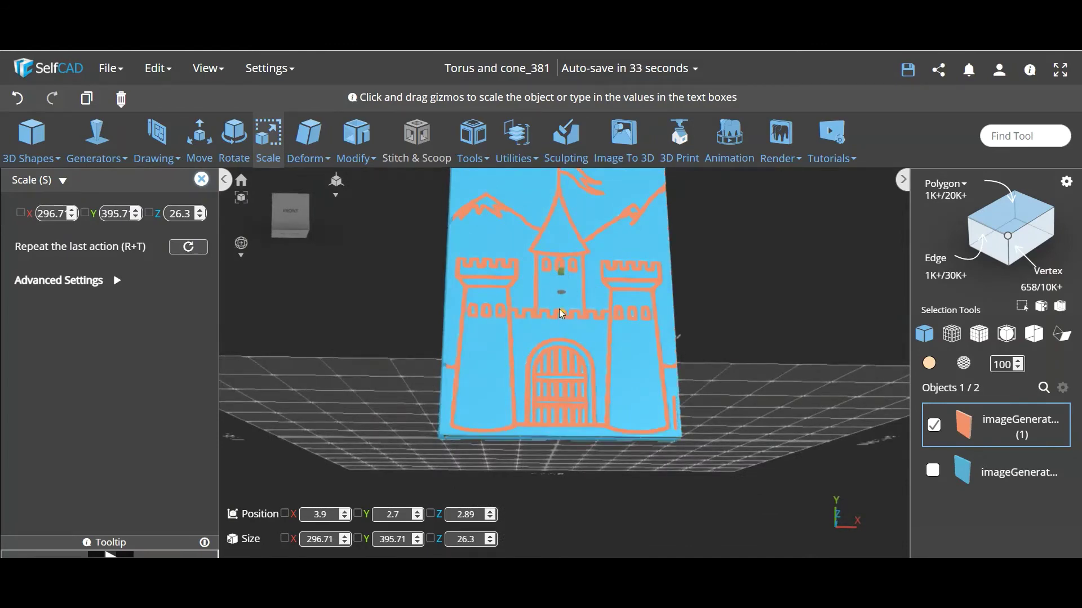
pyautogui.moveTo(567, 467); pyautogui.dragTo(597, 479)
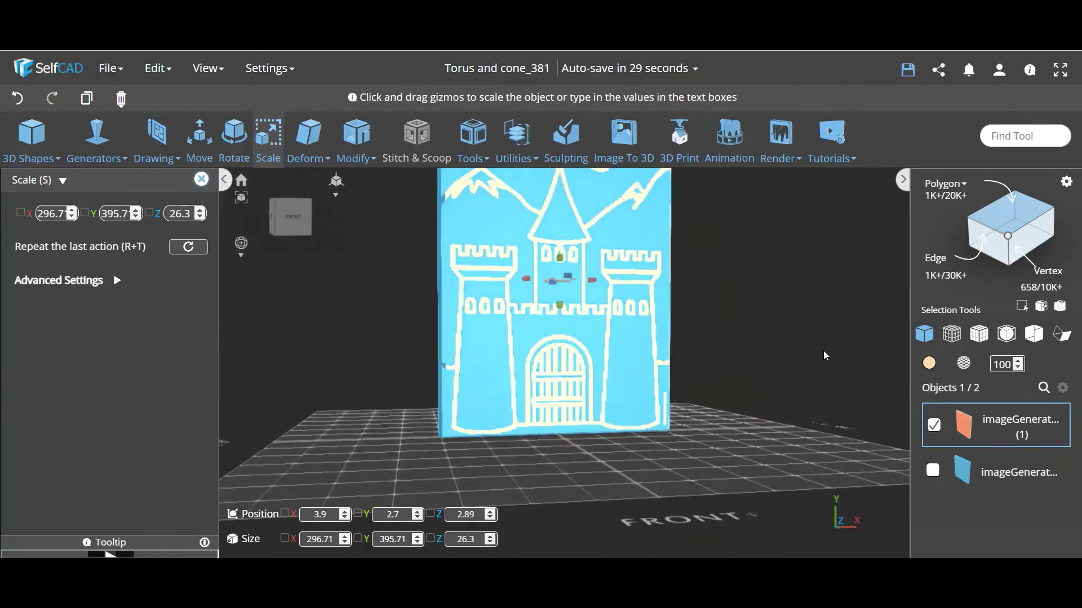
pyautogui.moveTo(823, 350); pyautogui.dragTo(752, 368)
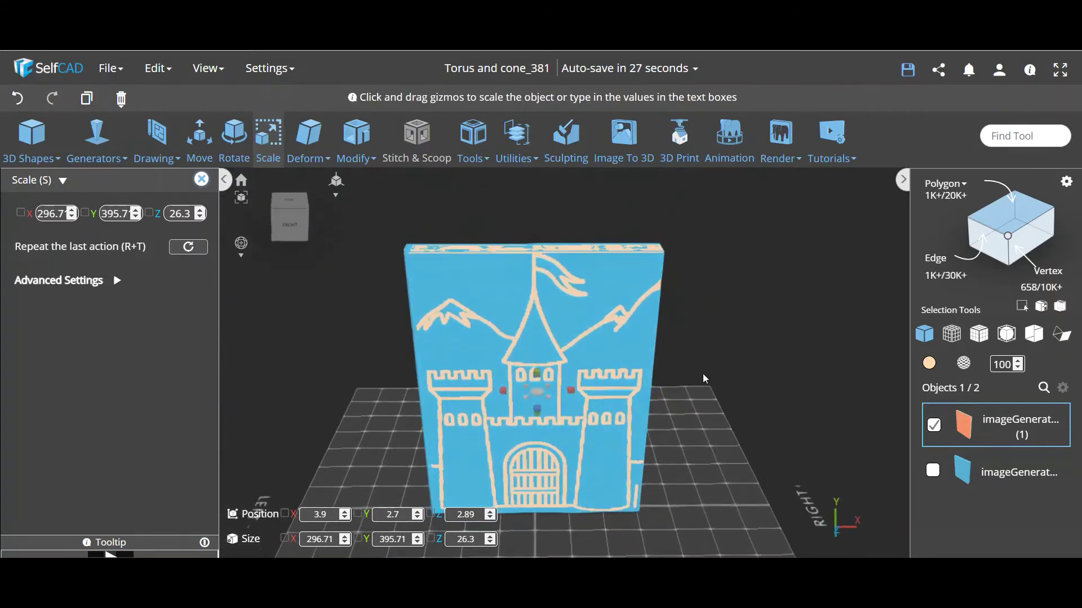
pyautogui.moveTo(536, 376); pyautogui.dragTo(536, 378)
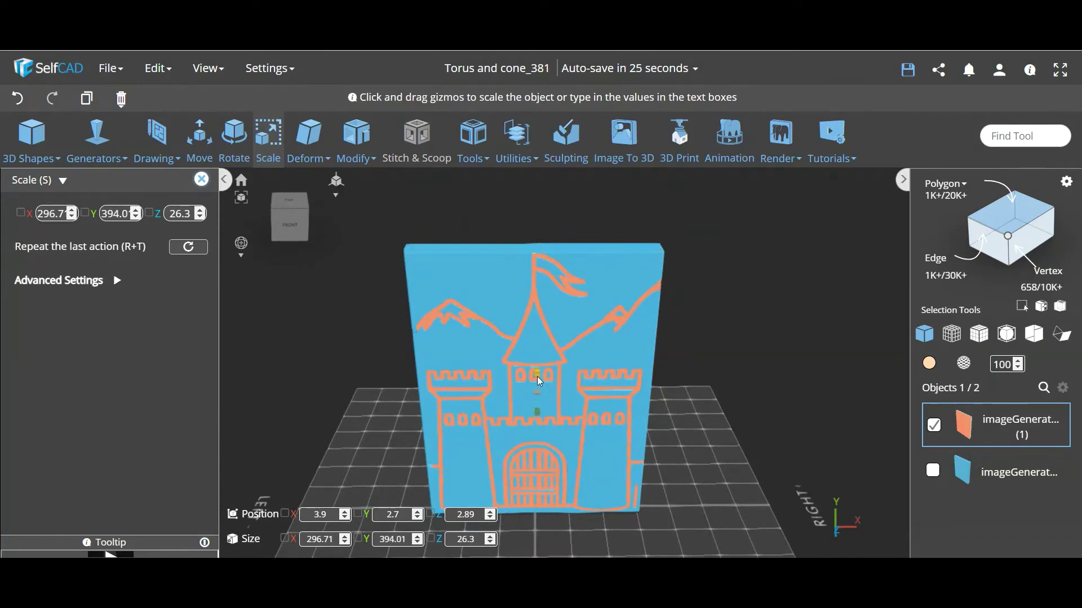
pyautogui.moveTo(356, 343); pyautogui.dragTo(613, 303)
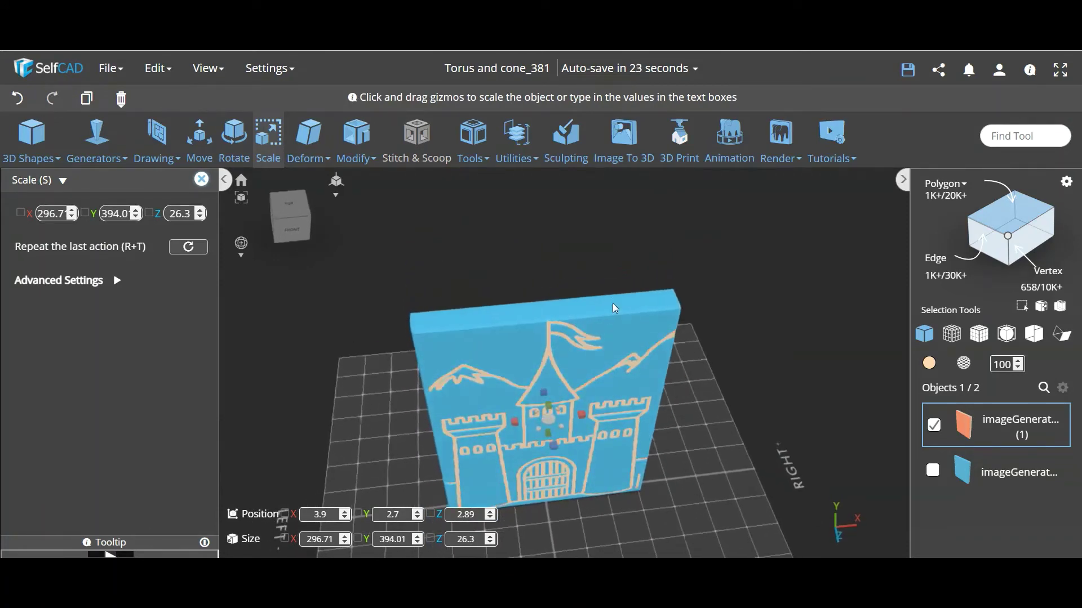
pyautogui.scroll(5, 550, 342)
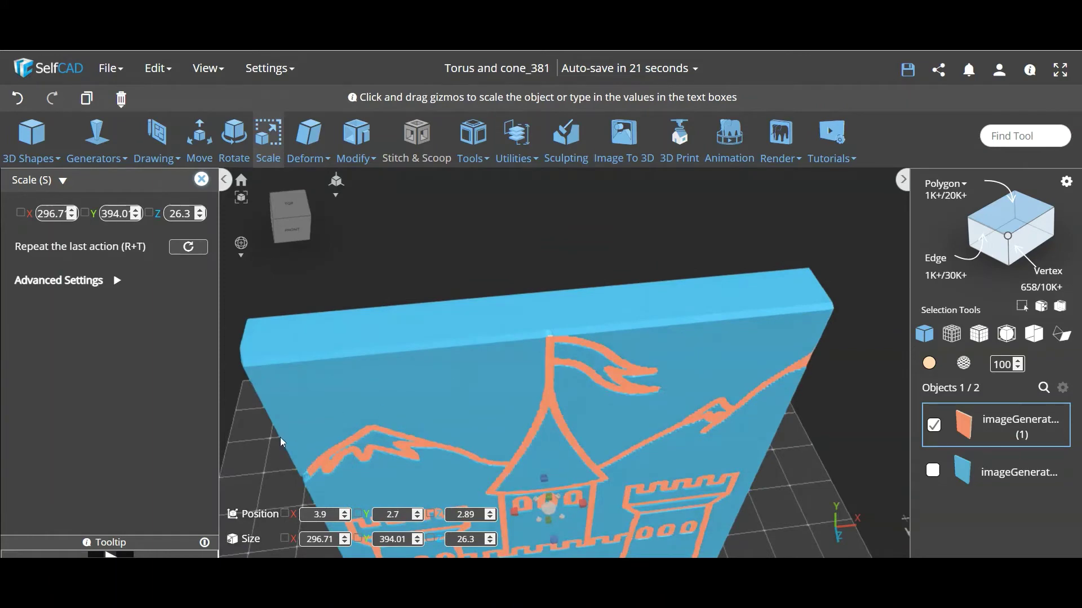
pyautogui.moveTo(280, 437); pyautogui.dragTo(685, 422)
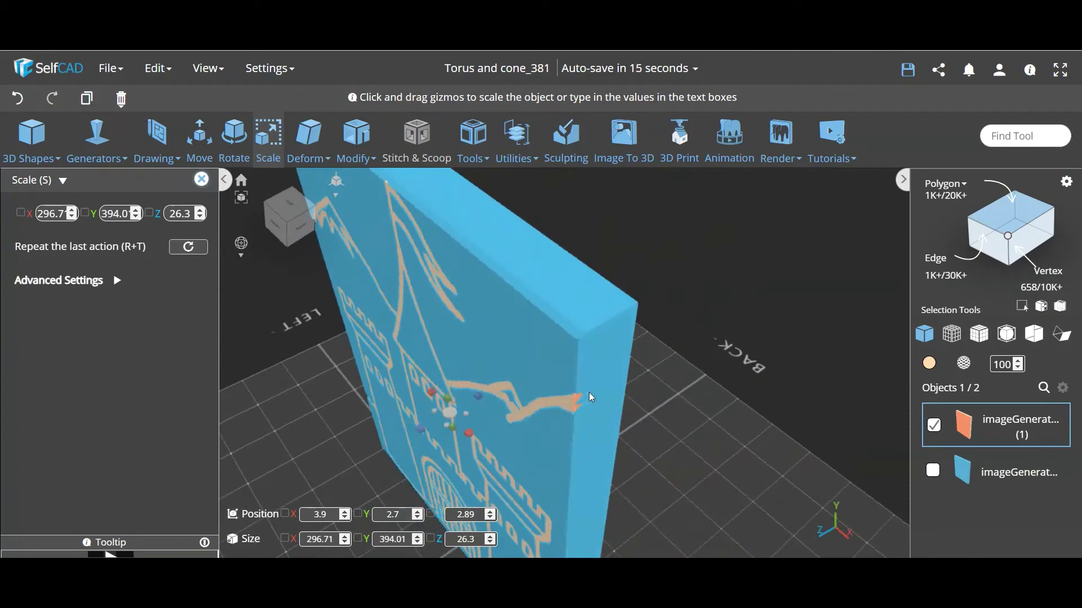
pyautogui.scroll(-5, 715, 421)
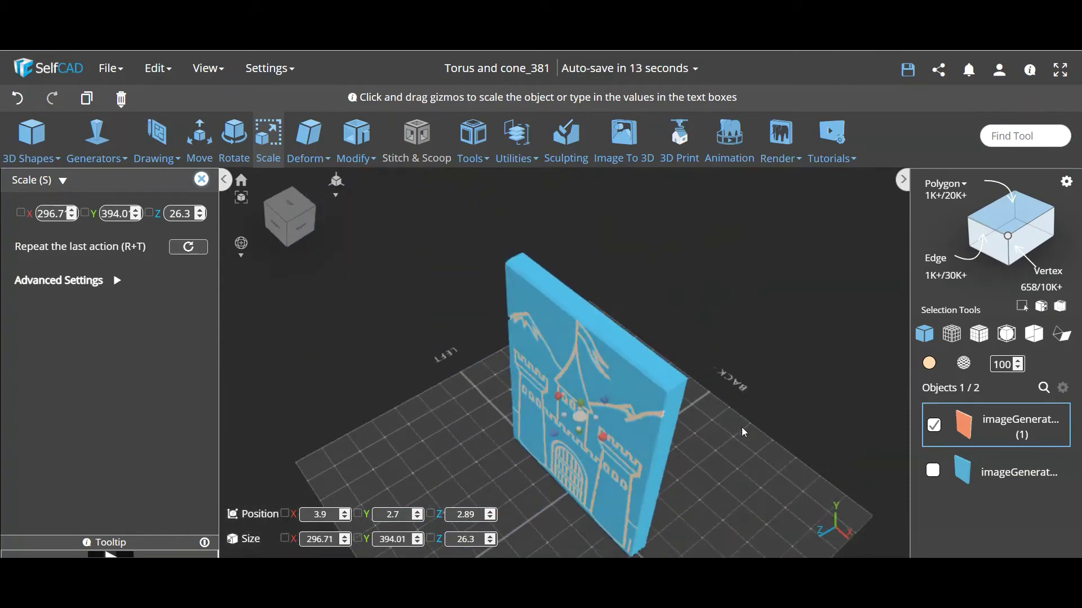
pyautogui.moveTo(741, 427); pyautogui.dragTo(789, 380)
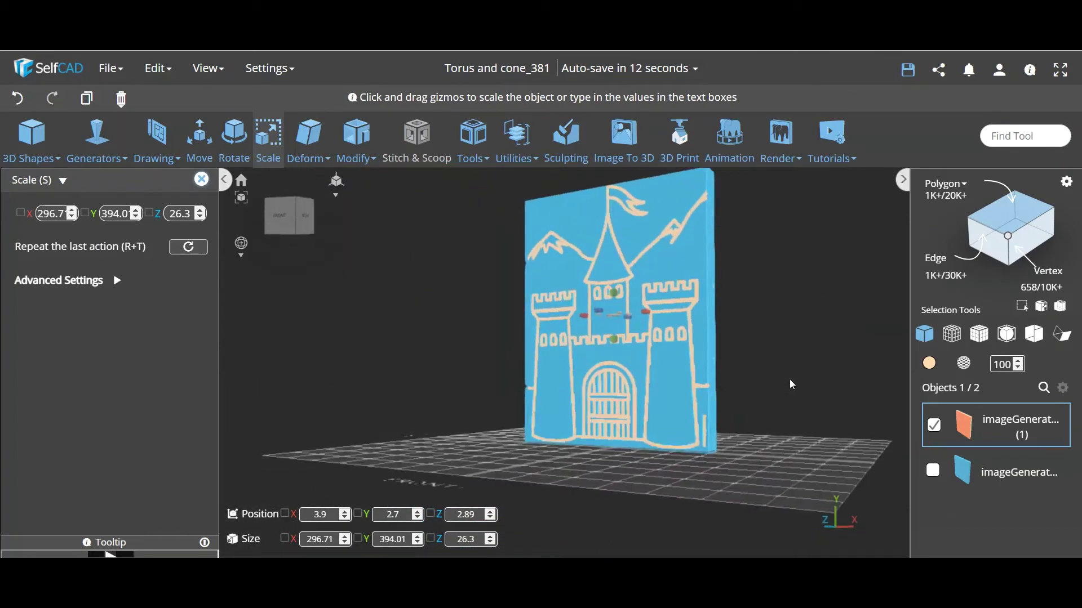
pyautogui.click(202, 179)
# Step: Select both the peach panel and the blue castle relief and start Stitch & Scoop
pyautogui.moveTo(316, 333); pyautogui.dragTo(380, 331)
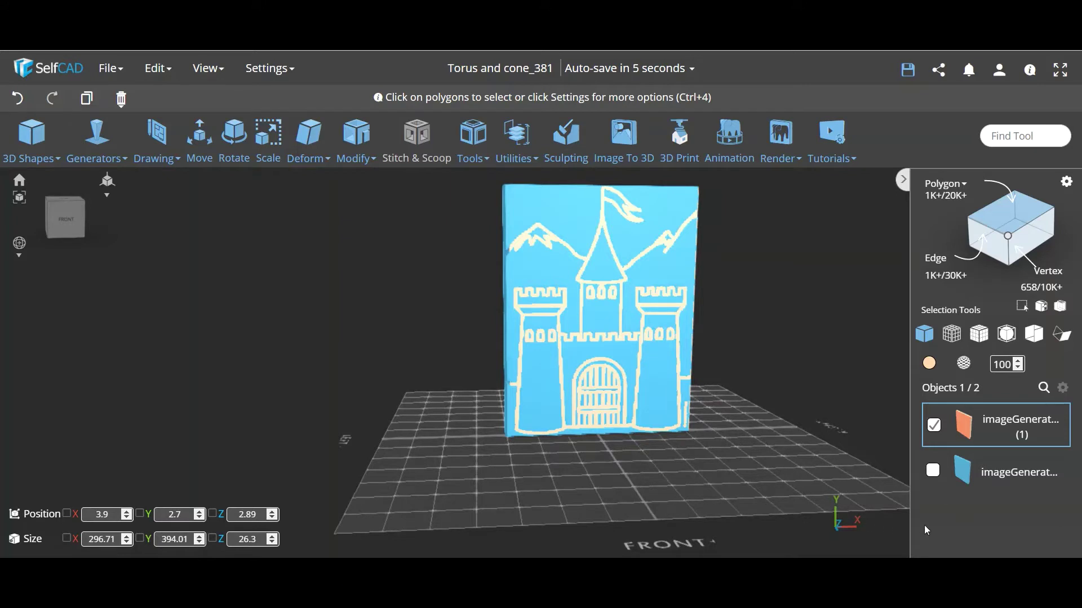
pyautogui.click(933, 471)
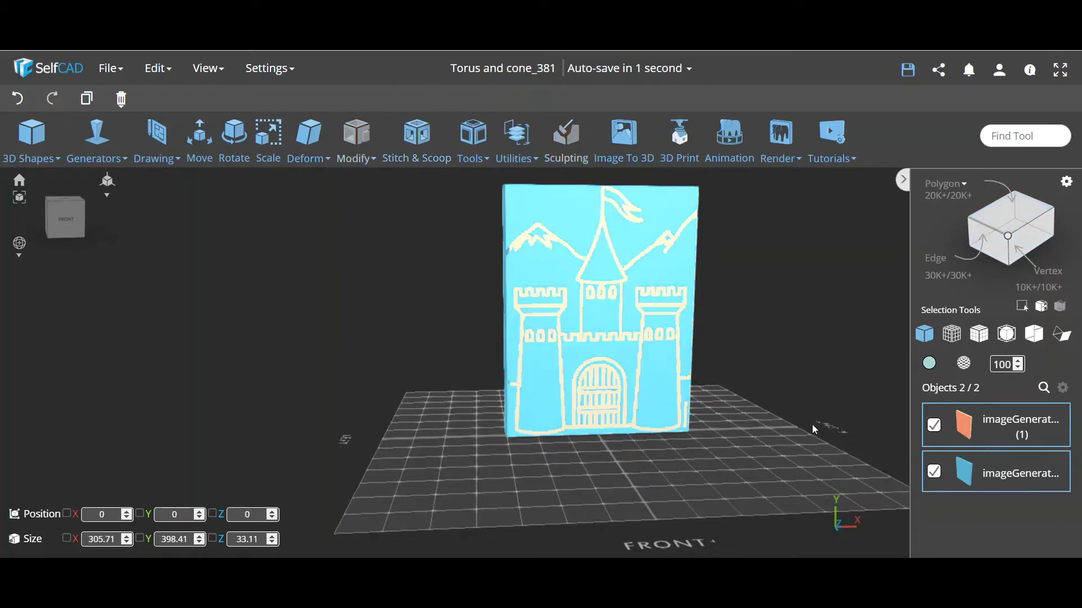
pyautogui.moveTo(786, 404); pyautogui.dragTo(759, 412)
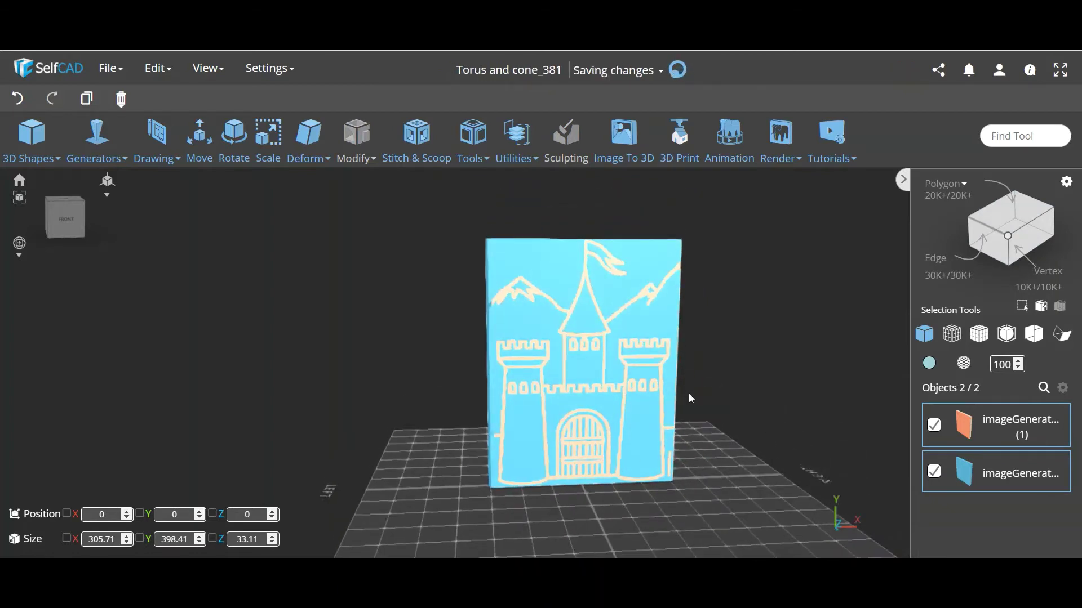
pyautogui.click(432, 156)
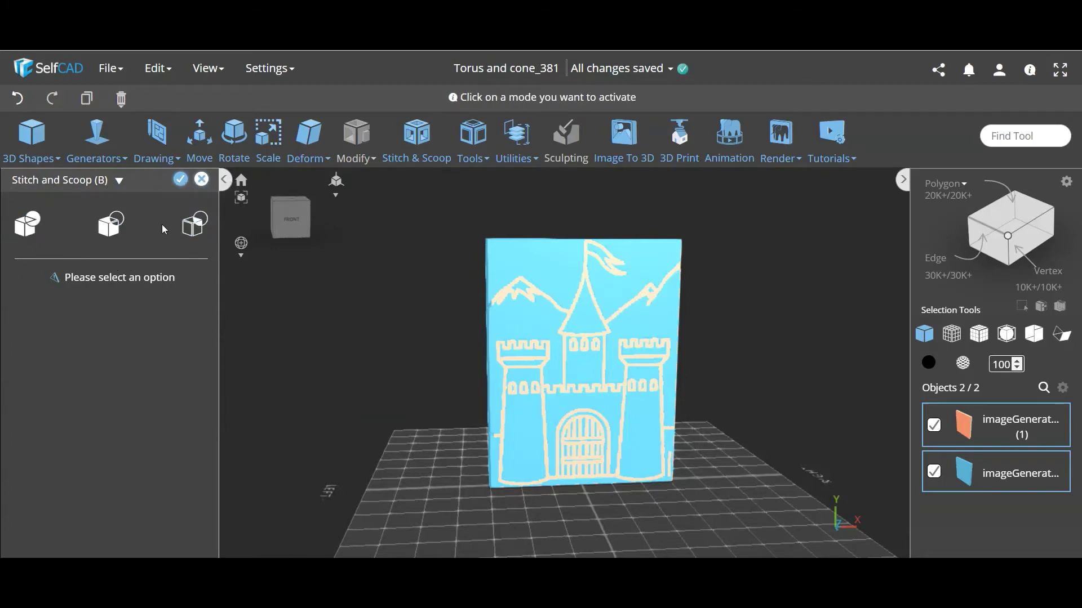
# Step: Try the Intersection of the peach panel and the blue castle relief and examine the preview
pyautogui.click(204, 230)
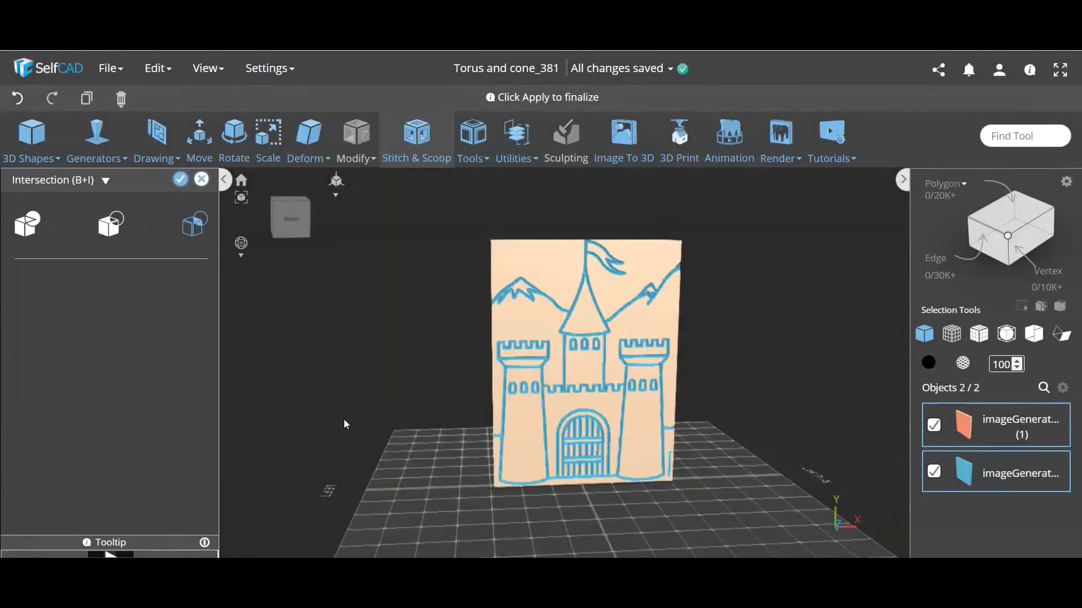
pyautogui.moveTo(344, 424); pyautogui.dragTo(357, 417)
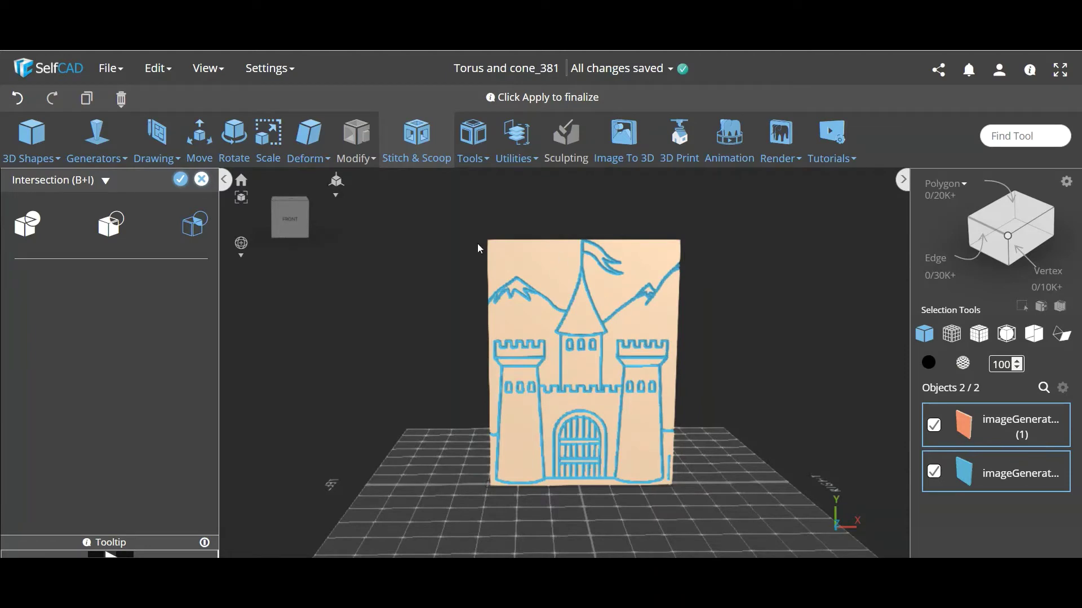
pyautogui.moveTo(520, 360); pyautogui.dragTo(414, 348)
pyautogui.click(195, 231)
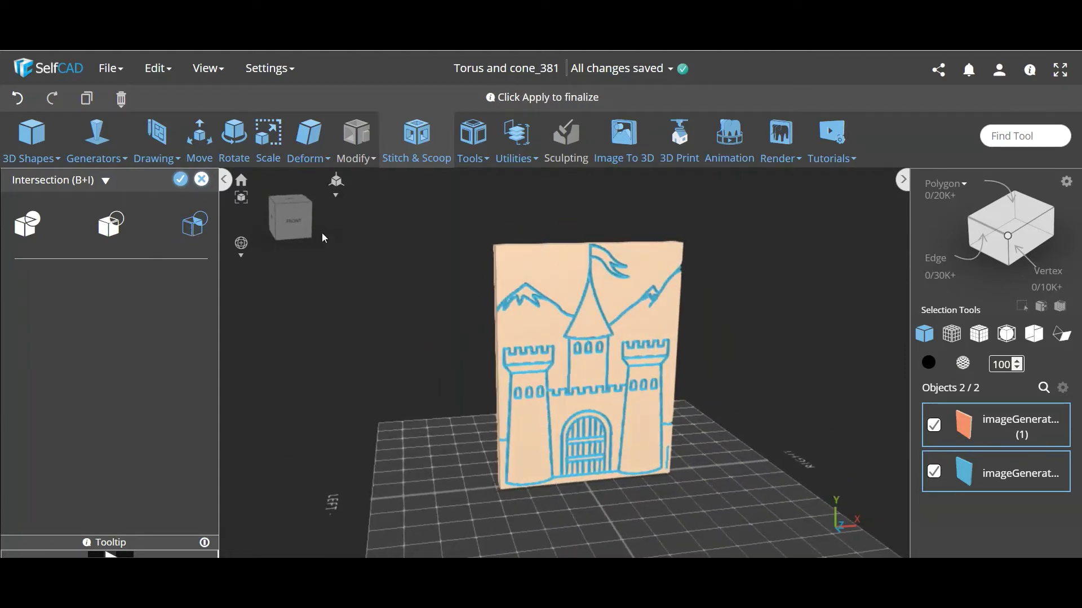
pyautogui.moveTo(449, 344); pyautogui.dragTo(414, 323)
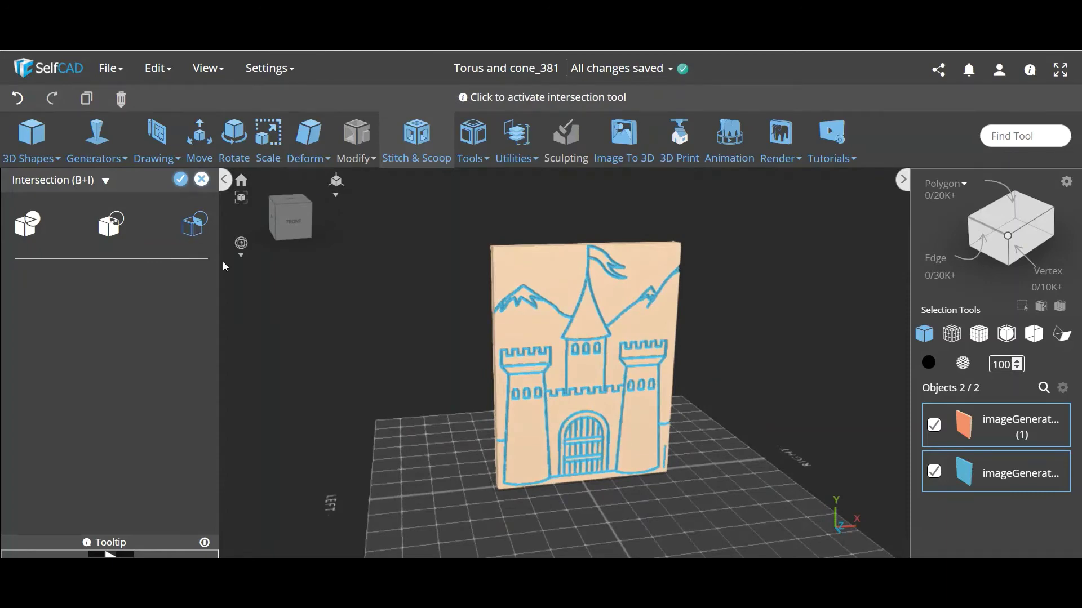
pyautogui.click(193, 226)
pyautogui.moveTo(443, 351); pyautogui.dragTo(583, 451)
pyautogui.moveTo(748, 484); pyautogui.dragTo(654, 496)
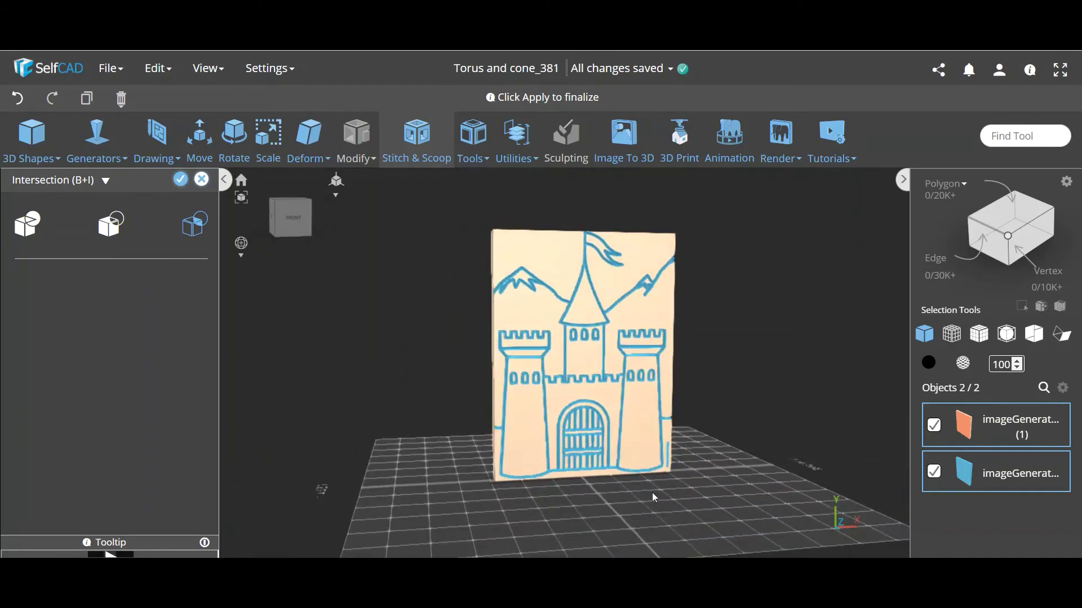
# Step: Try a Difference that subtracts the peach panel from the blue castle relief
pyautogui.click(111, 225)
pyautogui.click(69, 301)
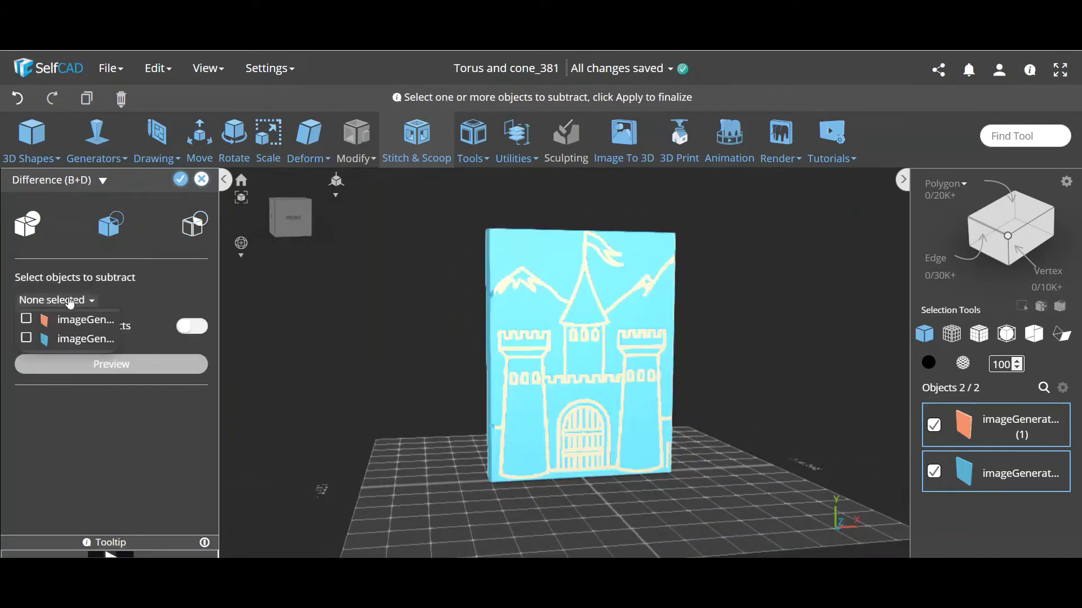
pyautogui.click(83, 320)
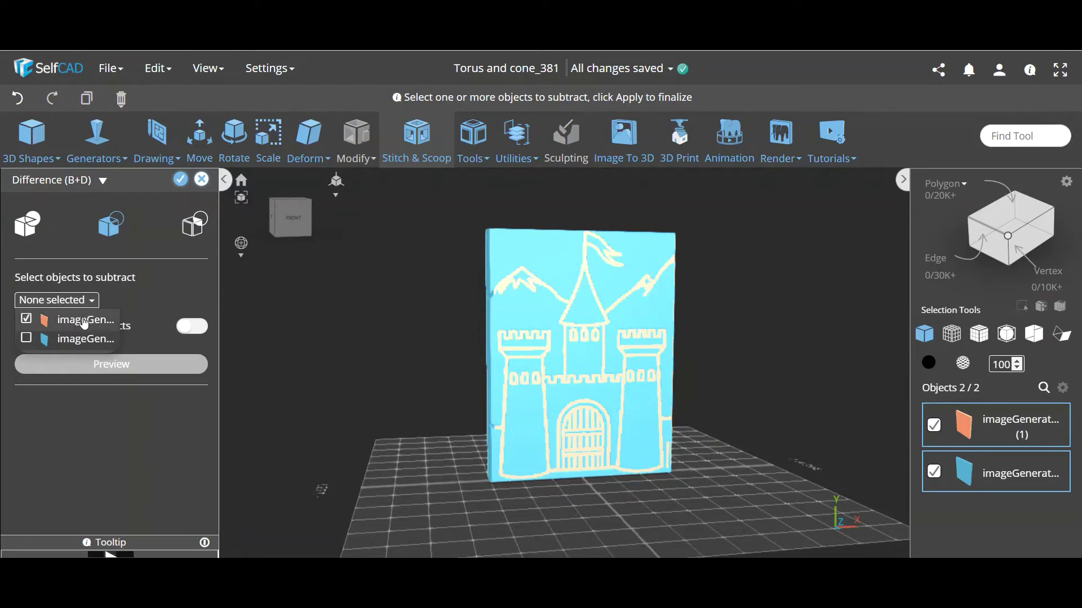
pyautogui.click(147, 278)
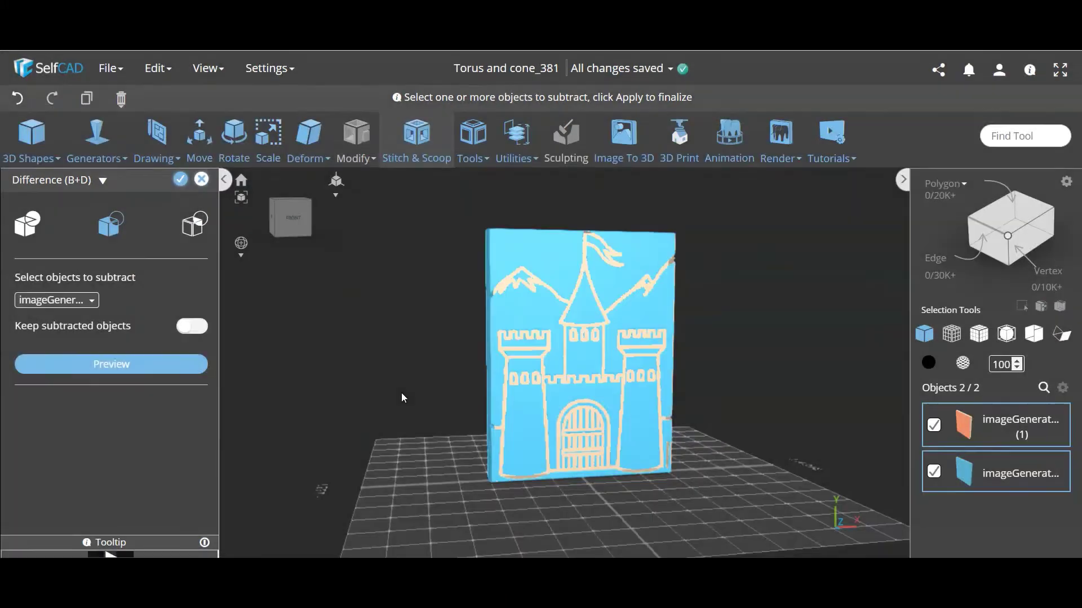
pyautogui.moveTo(381, 391); pyautogui.dragTo(413, 400)
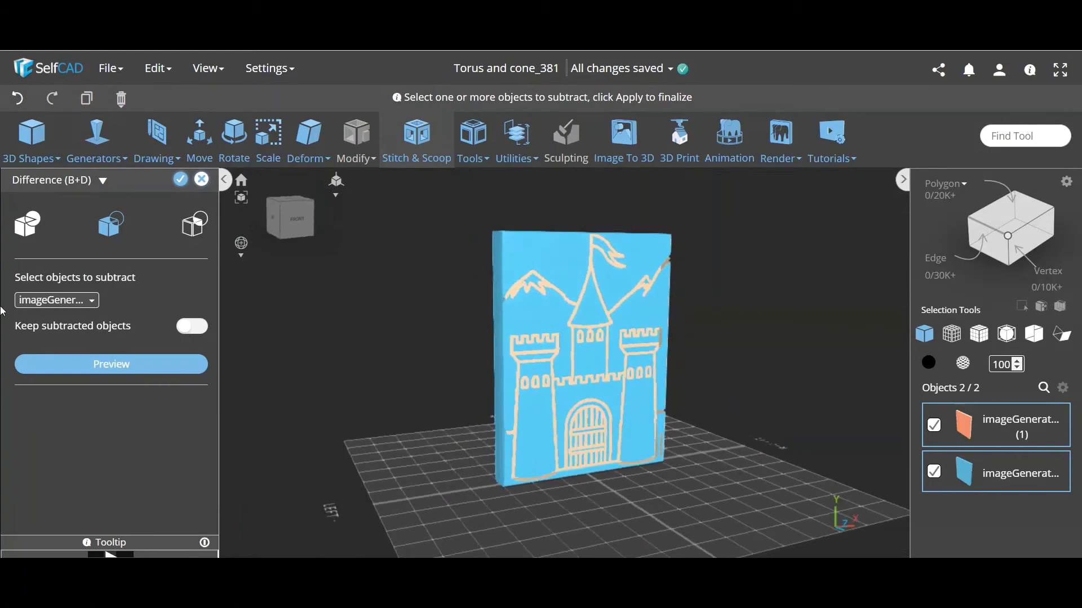
# Step: Set the Difference to subtract the blue castle relief from the peach panel and inspect the castle outline from front and back
pyautogui.click(39, 300)
pyautogui.click(26, 338)
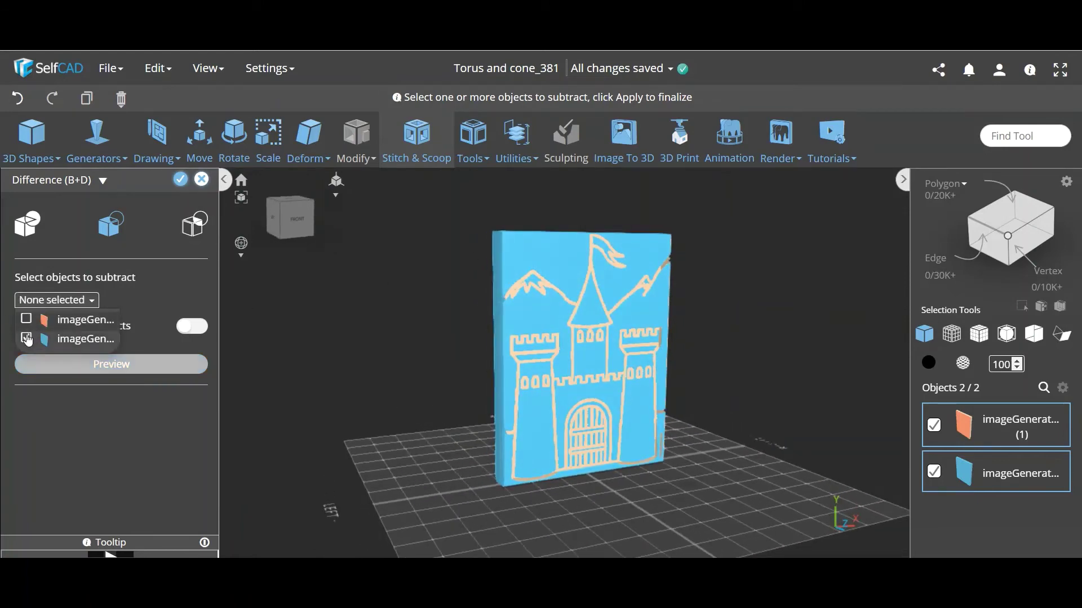
pyautogui.click(25, 339)
pyautogui.click(144, 296)
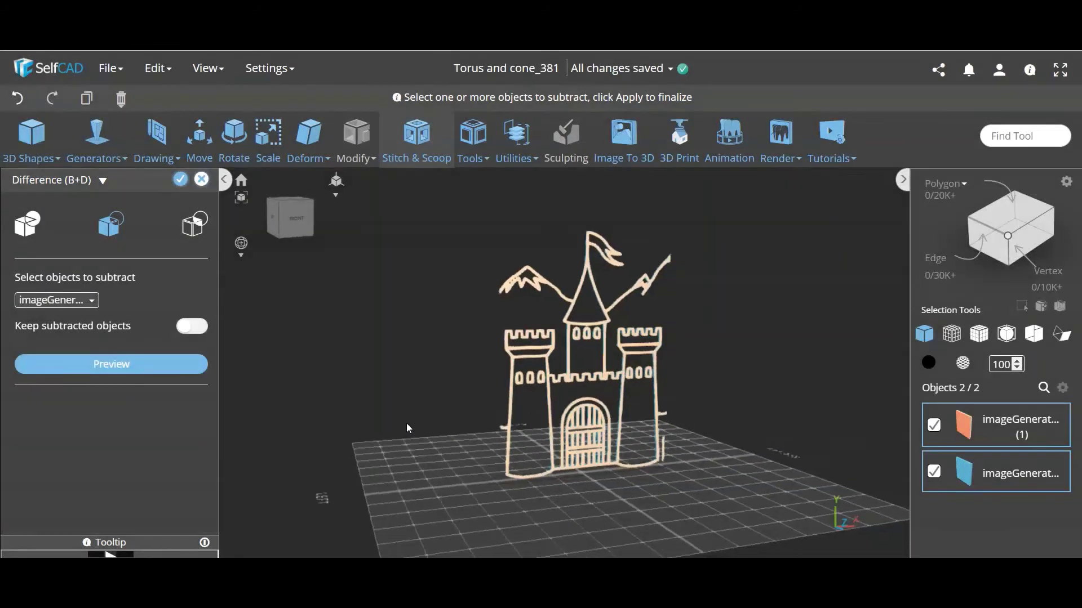
pyautogui.moveTo(406, 423); pyautogui.dragTo(371, 435)
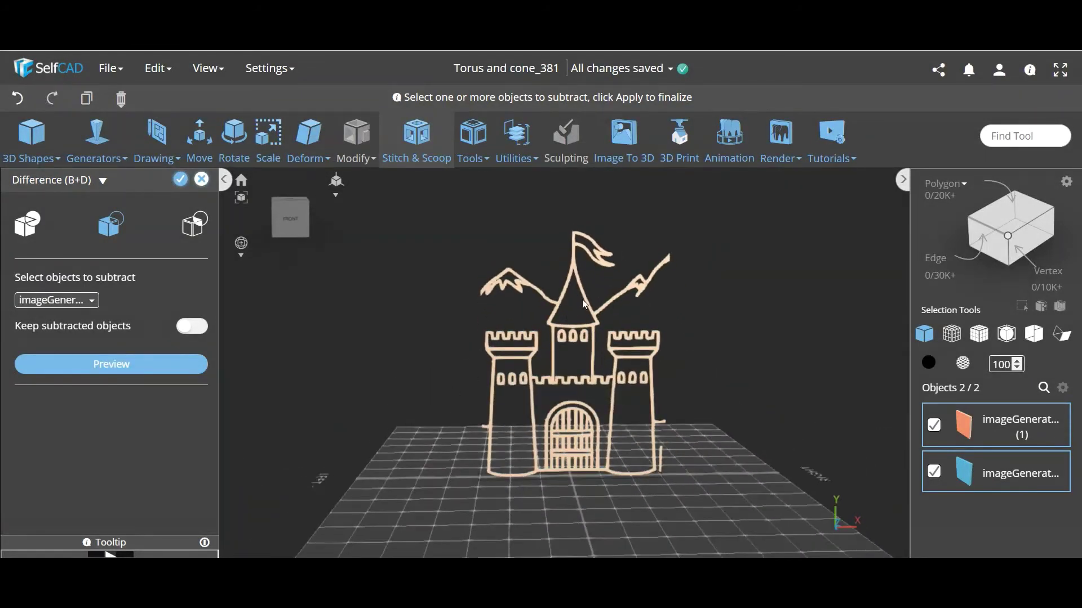
pyautogui.moveTo(582, 299); pyautogui.dragTo(606, 447)
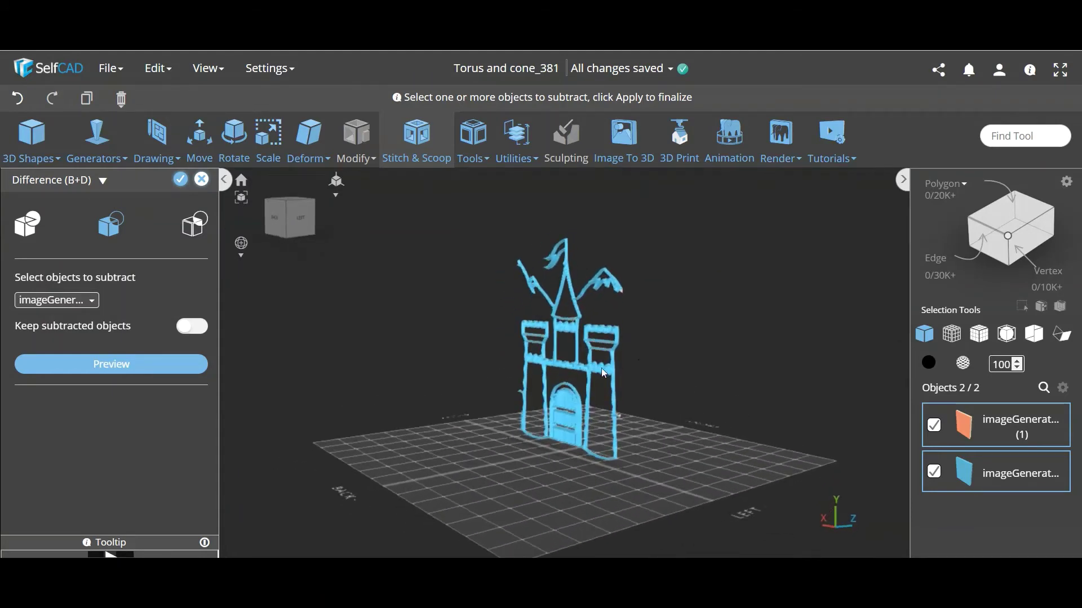
# Step: Merge the peach panel and the blue castle relief with a Union and inspect the combined object
pyautogui.moveTo(603, 373); pyautogui.dragTo(356, 448)
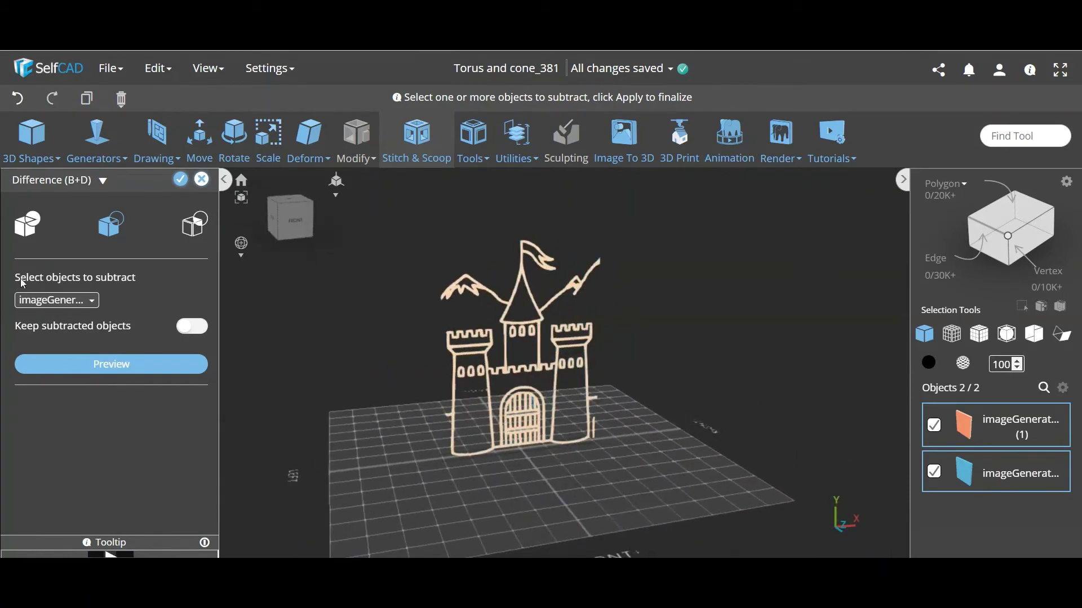
pyautogui.click(29, 227)
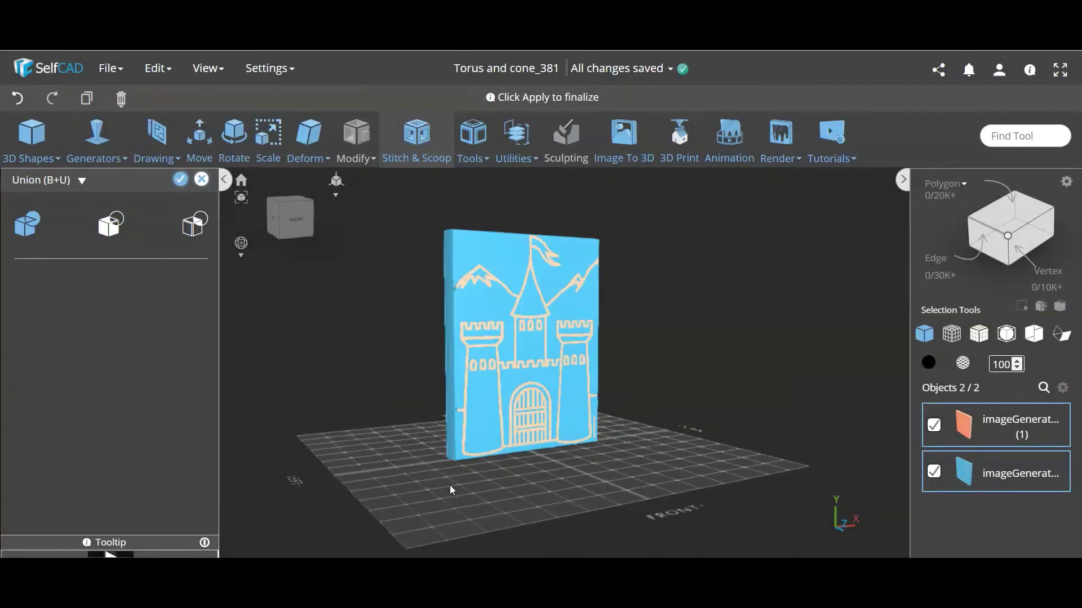
pyautogui.moveTo(450, 489); pyautogui.dragTo(558, 485)
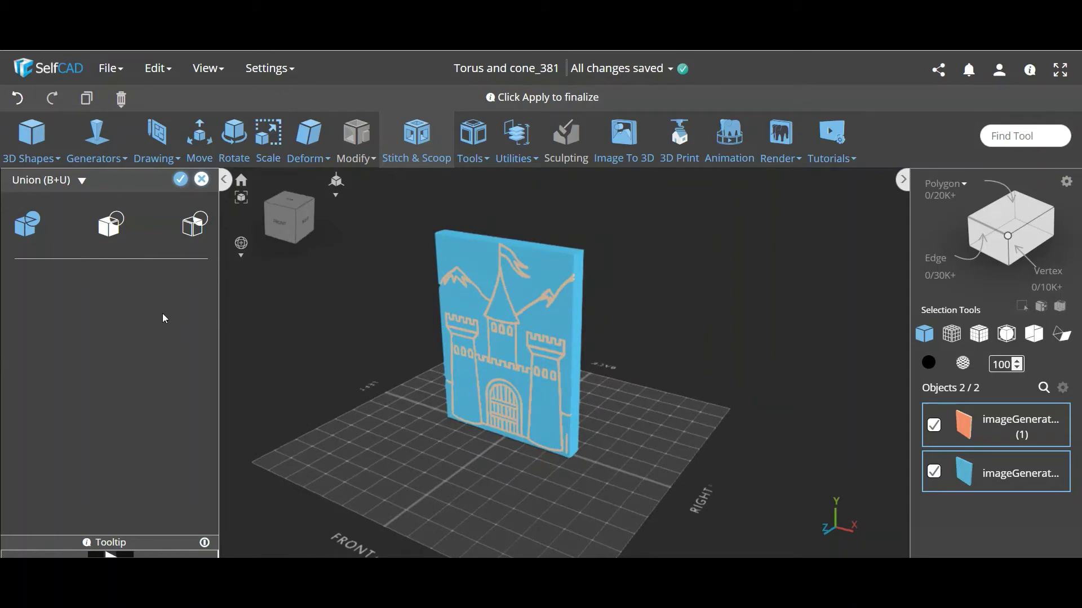
pyautogui.click(180, 179)
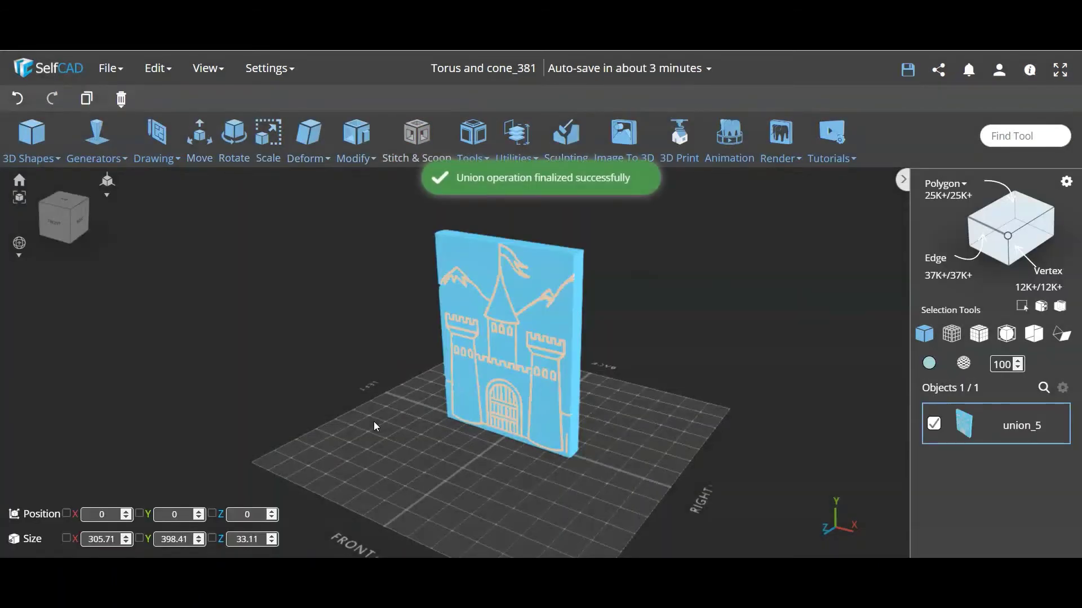
pyautogui.moveTo(373, 426); pyautogui.dragTo(482, 397)
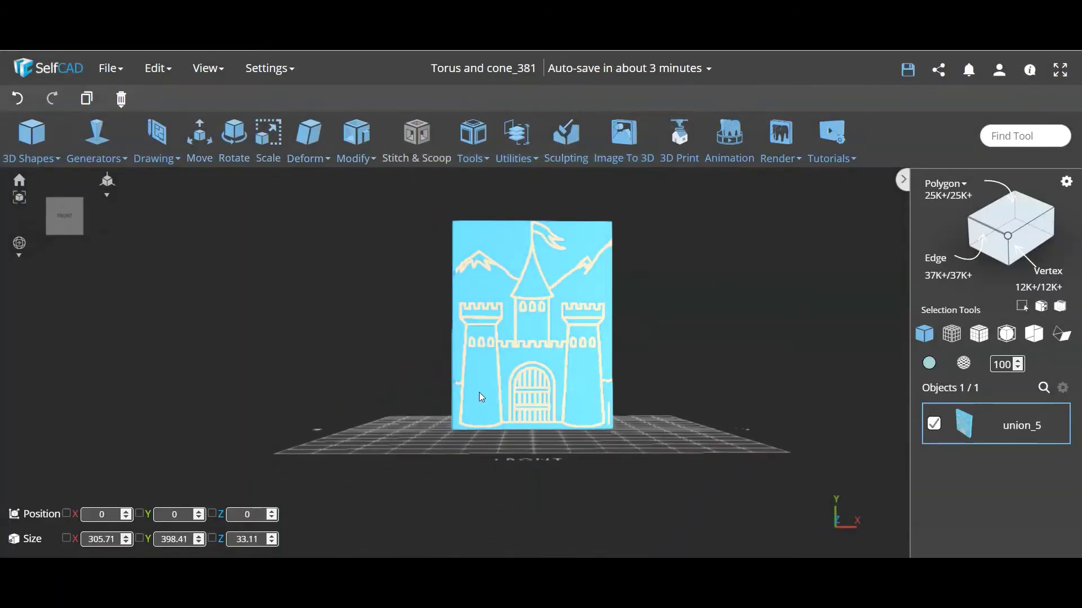
pyautogui.moveTo(671, 353); pyautogui.dragTo(654, 394)
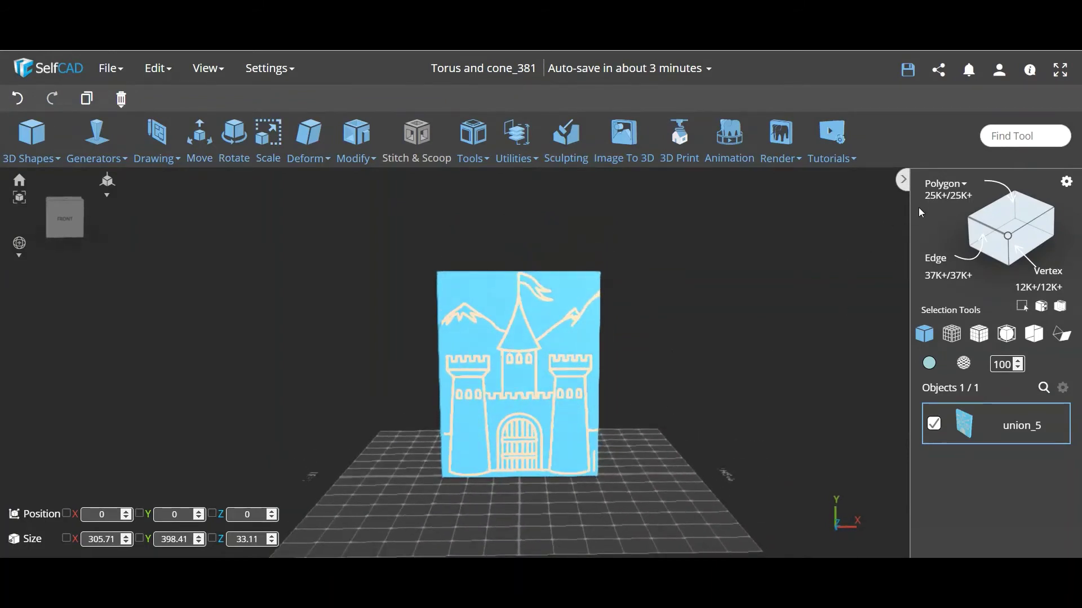
# Step: Switch to polygon selection on the united castle object and set the selection tolerance to 1
pyautogui.click(1017, 220)
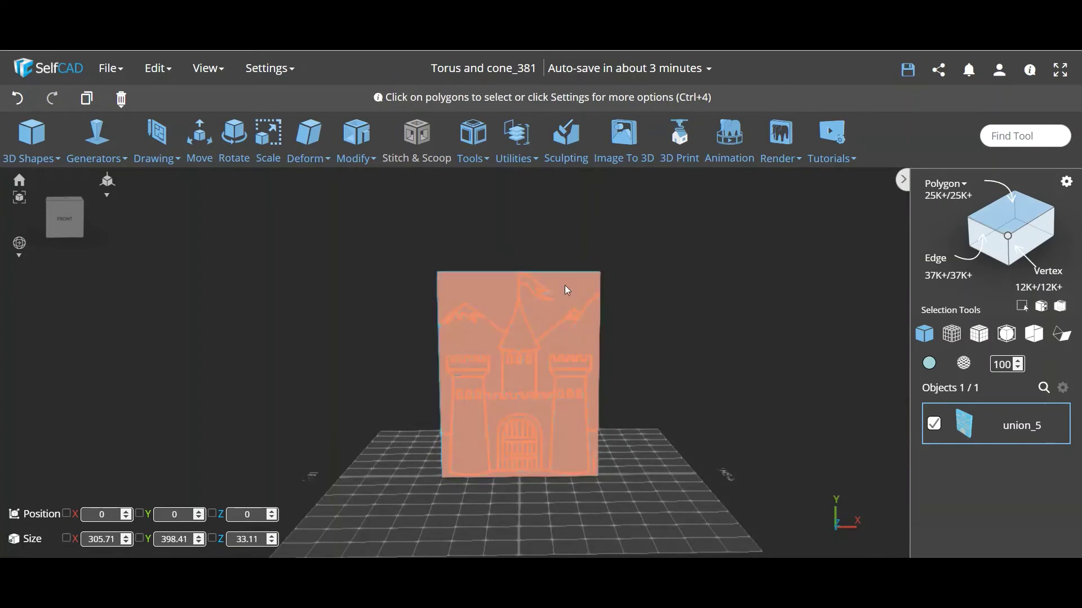
pyautogui.click(1066, 181)
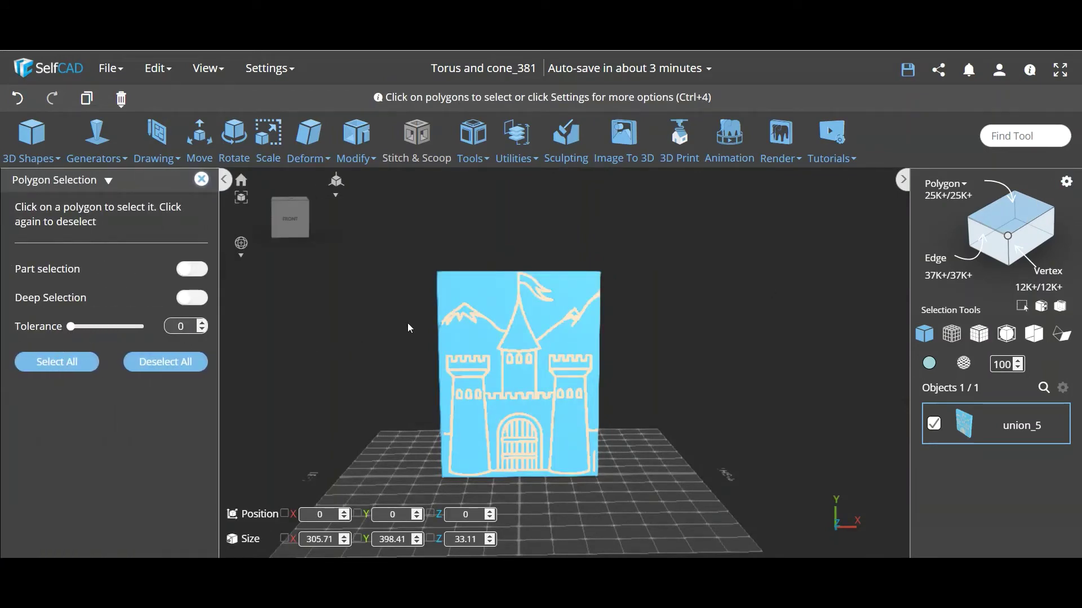
pyautogui.moveTo(71, 327); pyautogui.dragTo(86, 327)
pyautogui.click(77, 329)
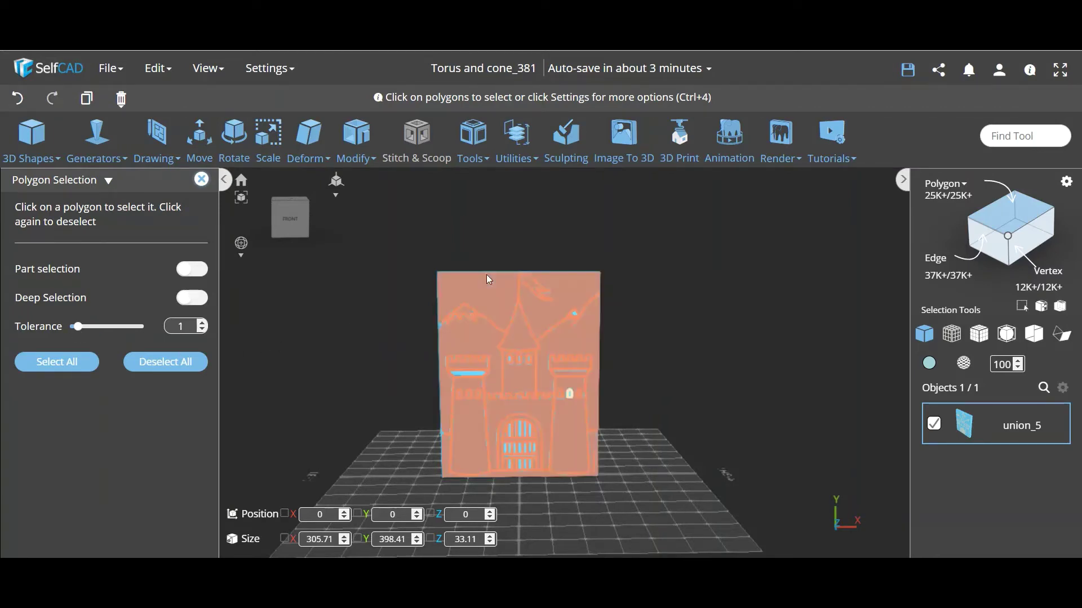
# Step: Examine which regions of the united castle highlight for polygon selection from several angles, and close the selection settings
pyautogui.moveTo(361, 406); pyautogui.dragTo(413, 440)
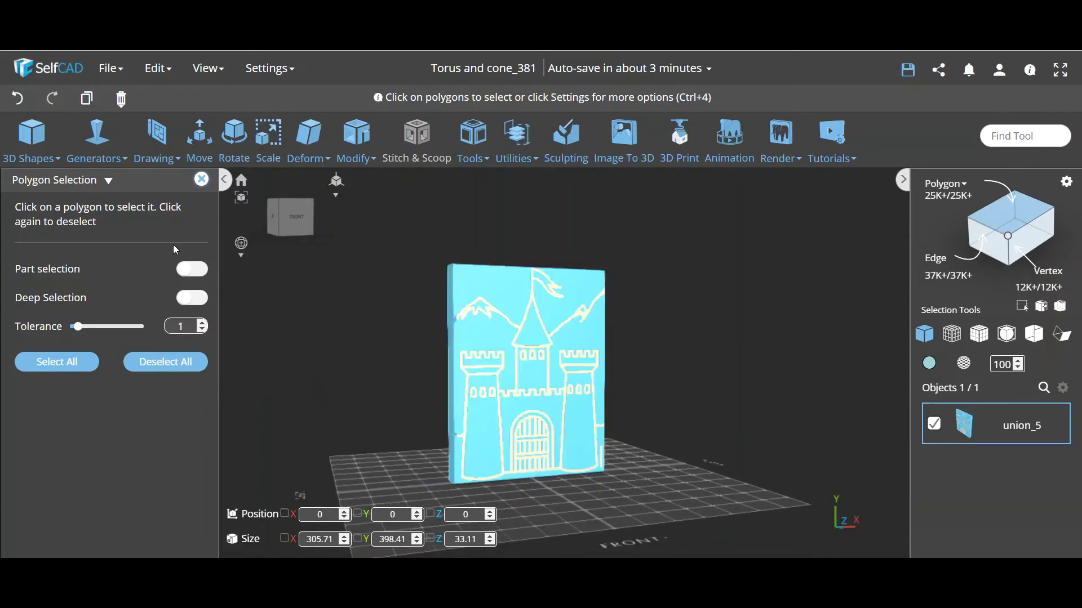
pyautogui.moveTo(632, 386); pyautogui.dragTo(298, 441)
pyautogui.moveTo(434, 421); pyautogui.dragTo(447, 386)
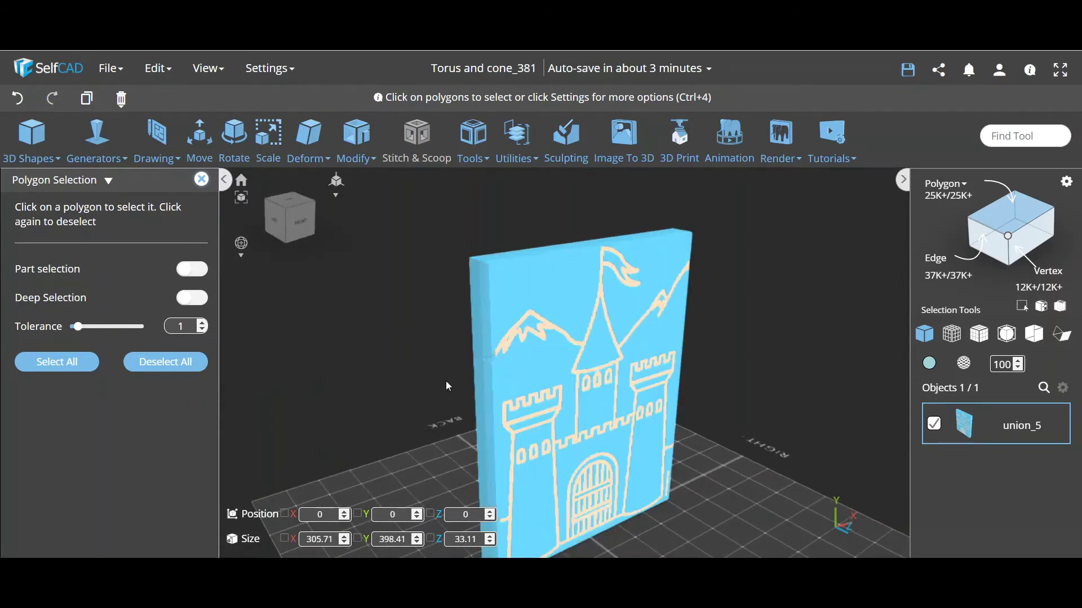
pyautogui.scroll(6, 510, 414)
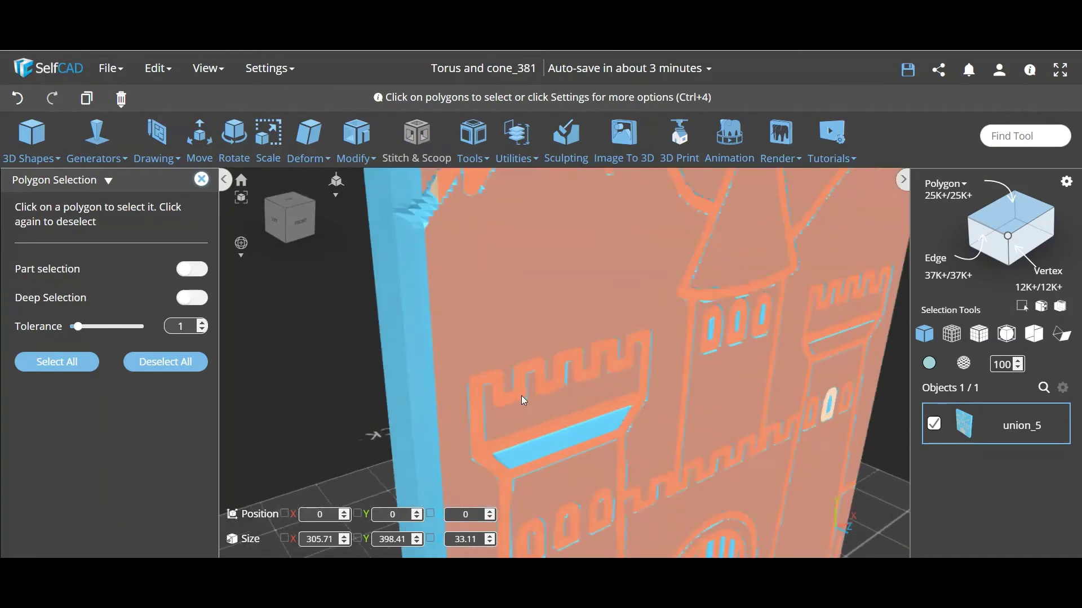
pyautogui.scroll(-8, 597, 364)
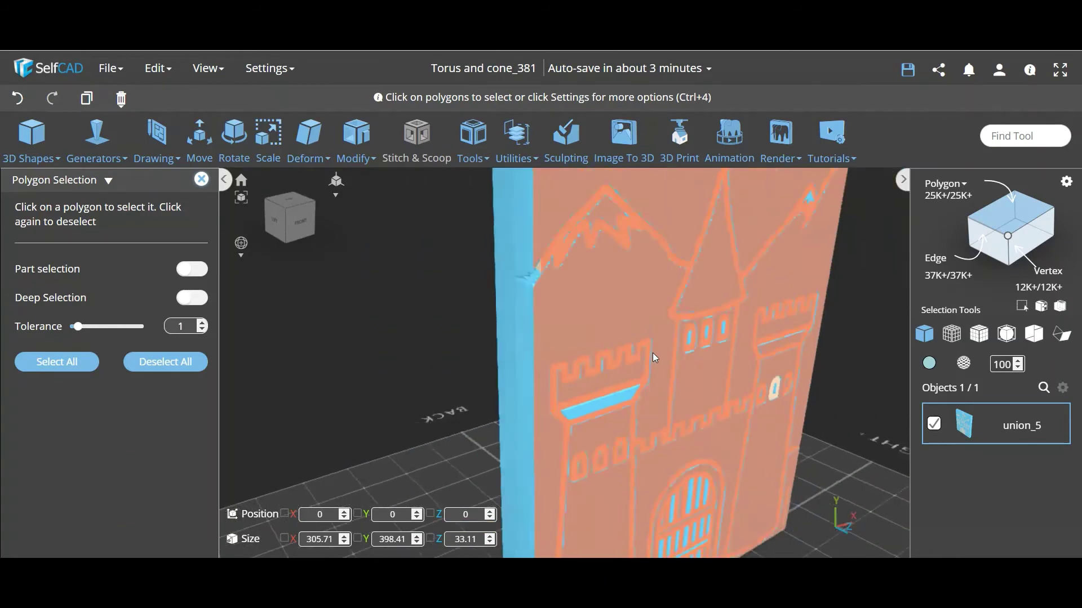
pyautogui.moveTo(652, 353); pyautogui.dragTo(475, 362)
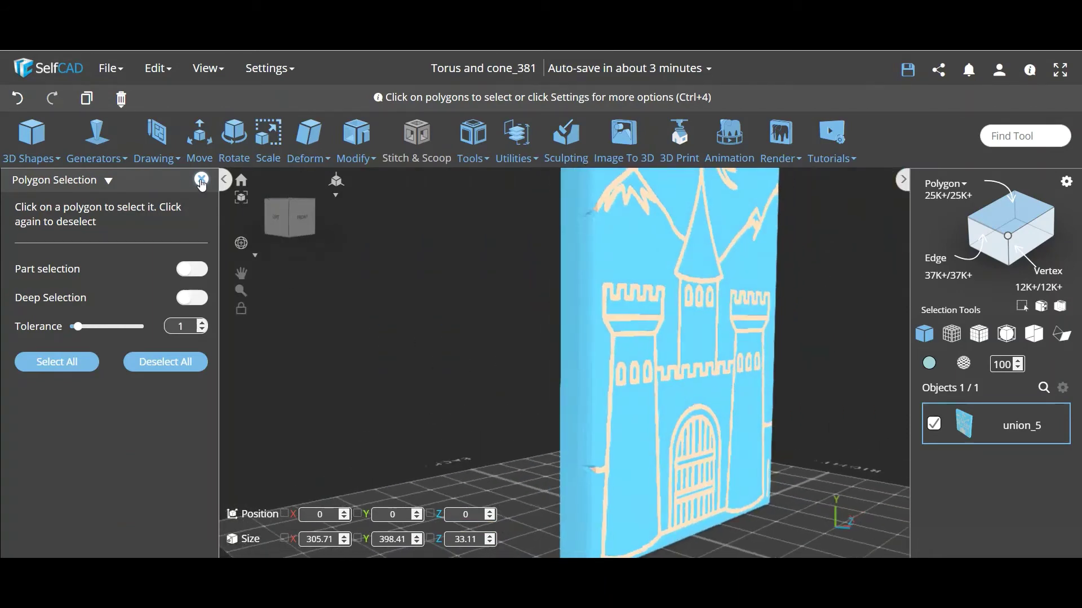
pyautogui.click(201, 180)
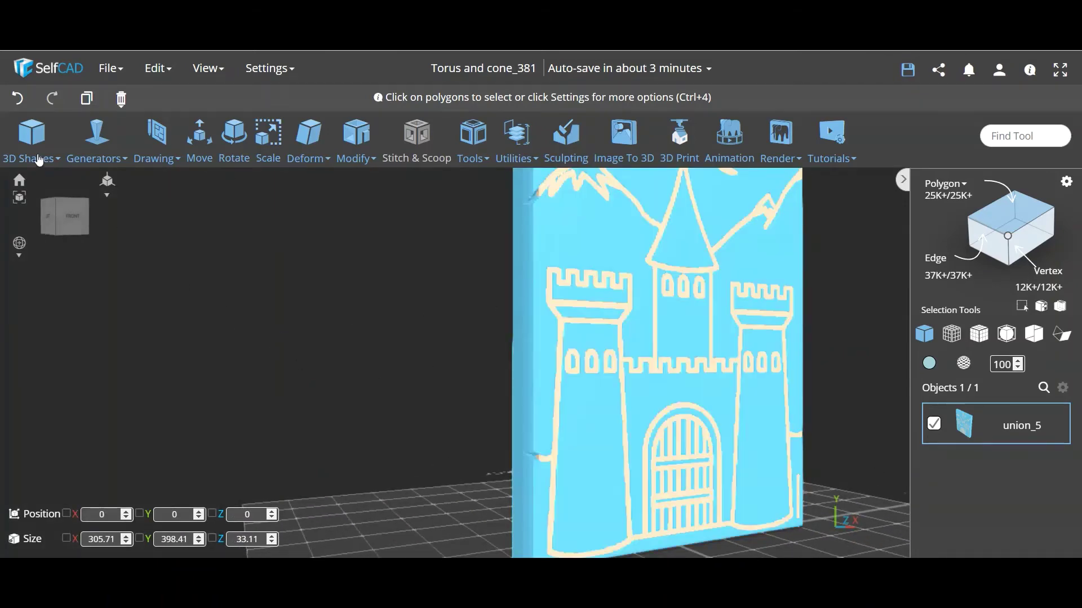
# Step: Switch to material selection and try selecting the peach castle outline and the blue body separately
pyautogui.scroll(-5, 356, 383)
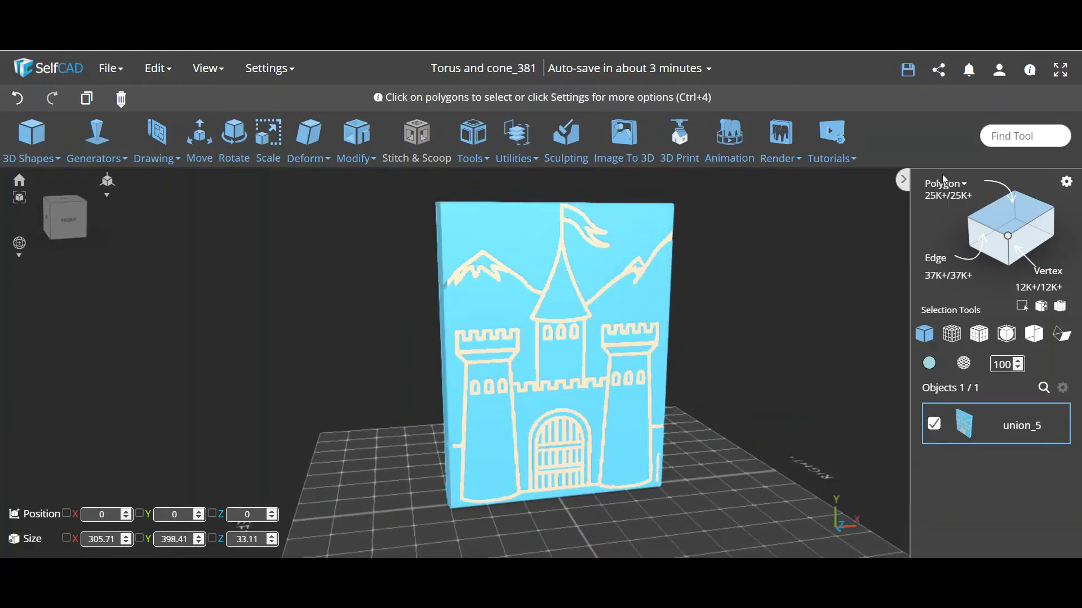
pyautogui.moveTo(959, 193)
pyautogui.click(944, 212)
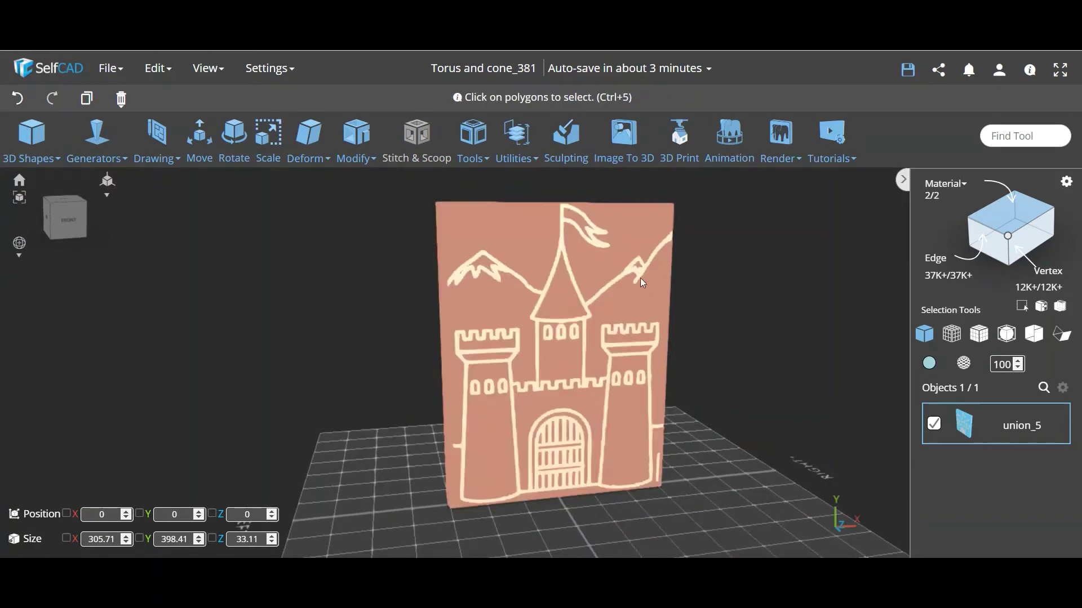
pyautogui.click(638, 273)
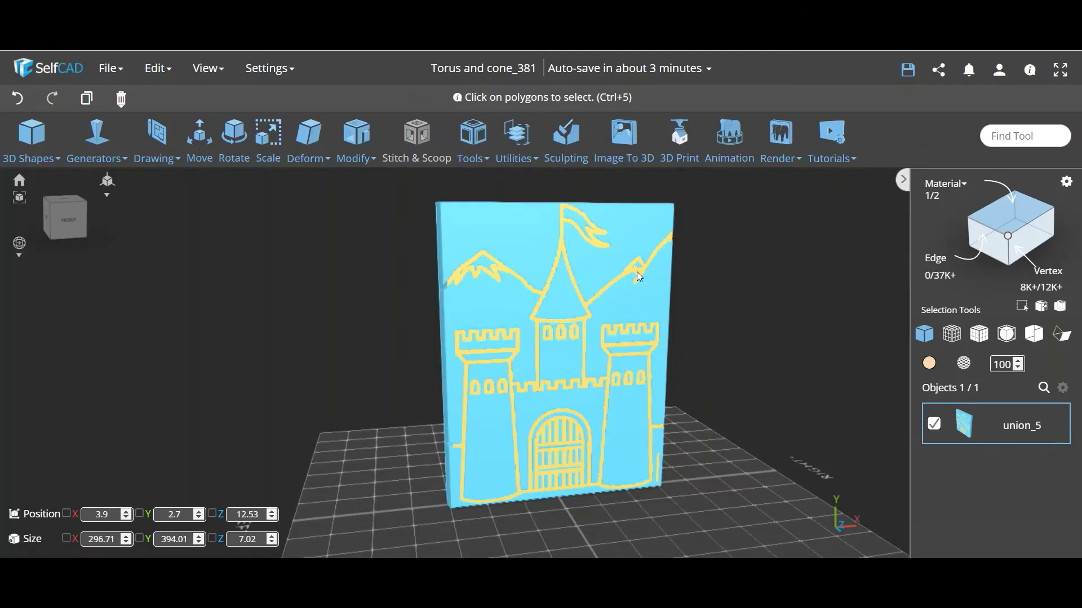
pyautogui.click(652, 235)
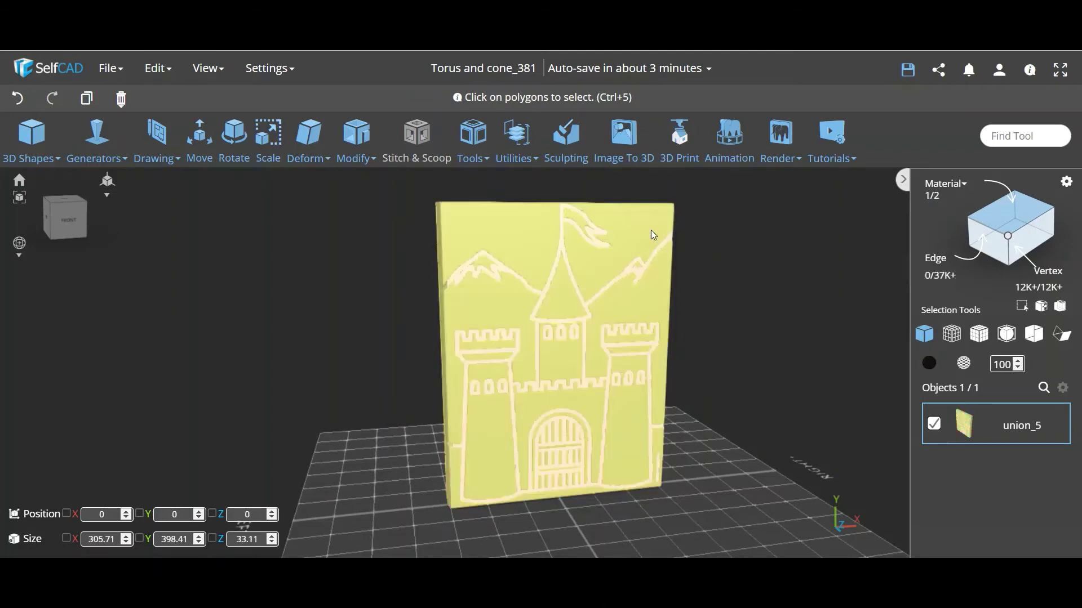
pyautogui.click(769, 294)
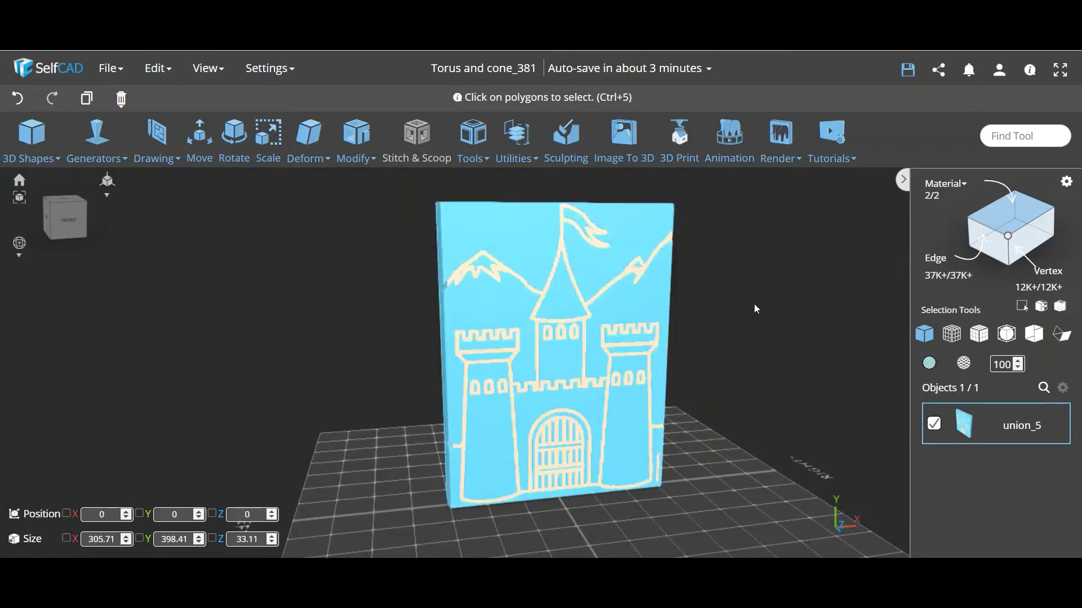
# Step: Undo the selections and the Union to restore the separate panel and castle relief
pyautogui.click(16, 98)
pyautogui.click(17, 98)
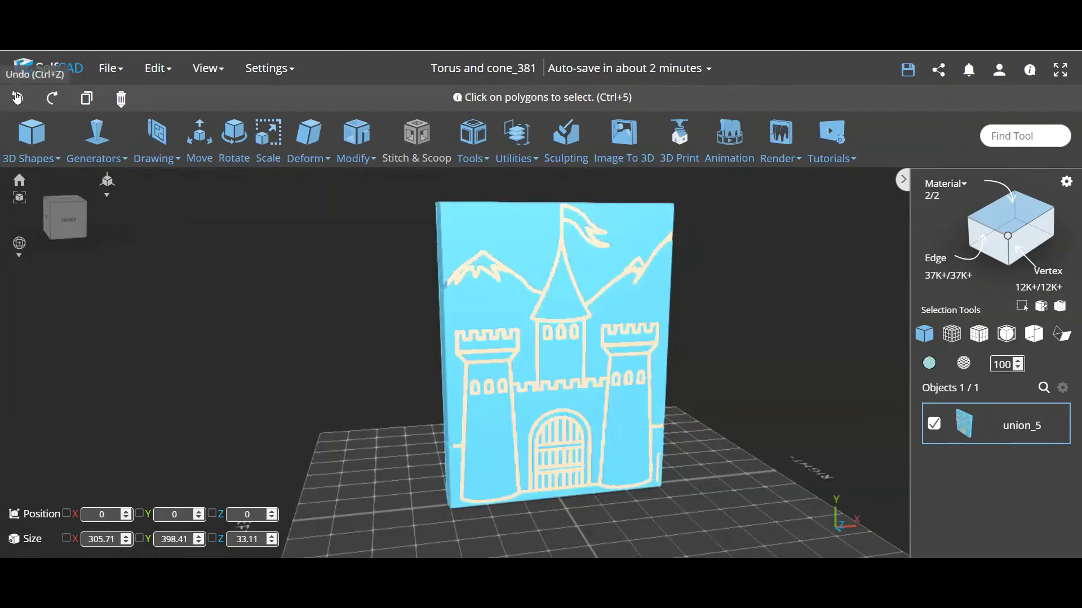
pyautogui.click(17, 99)
pyautogui.click(16, 98)
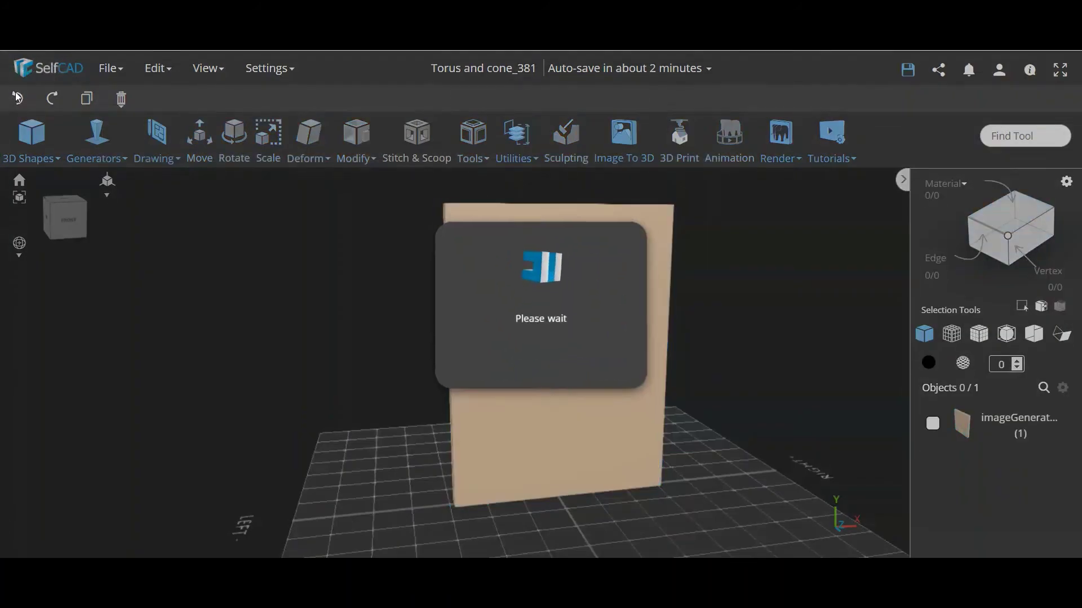
# Step: Apply a Stitch & Scoop Intersection to the panel and the blue castle relief and inspect the engraved lines
pyautogui.click(407, 148)
pyautogui.click(197, 226)
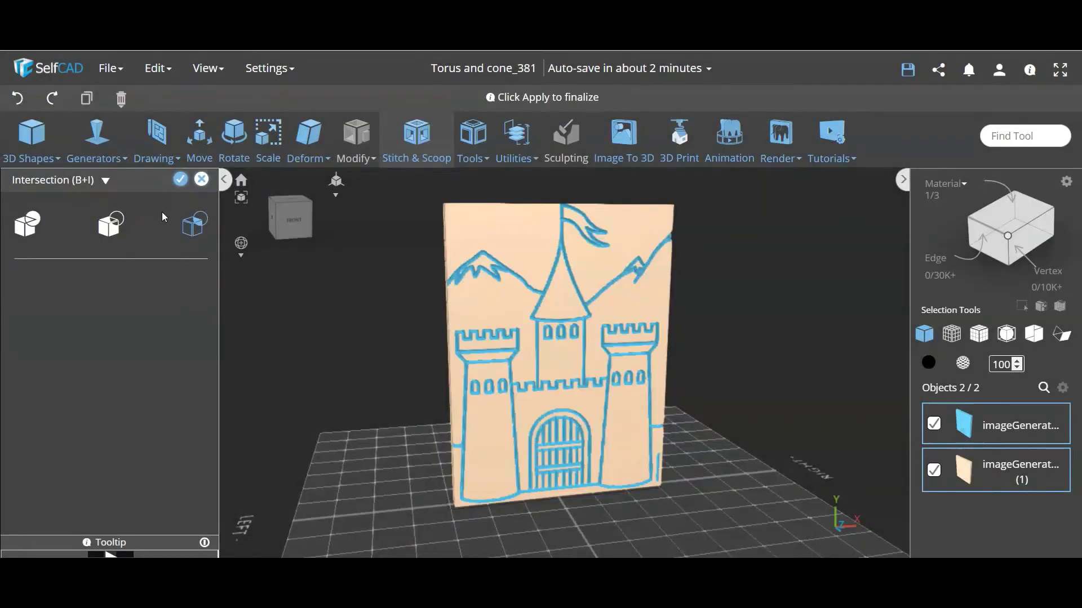
pyautogui.click(179, 180)
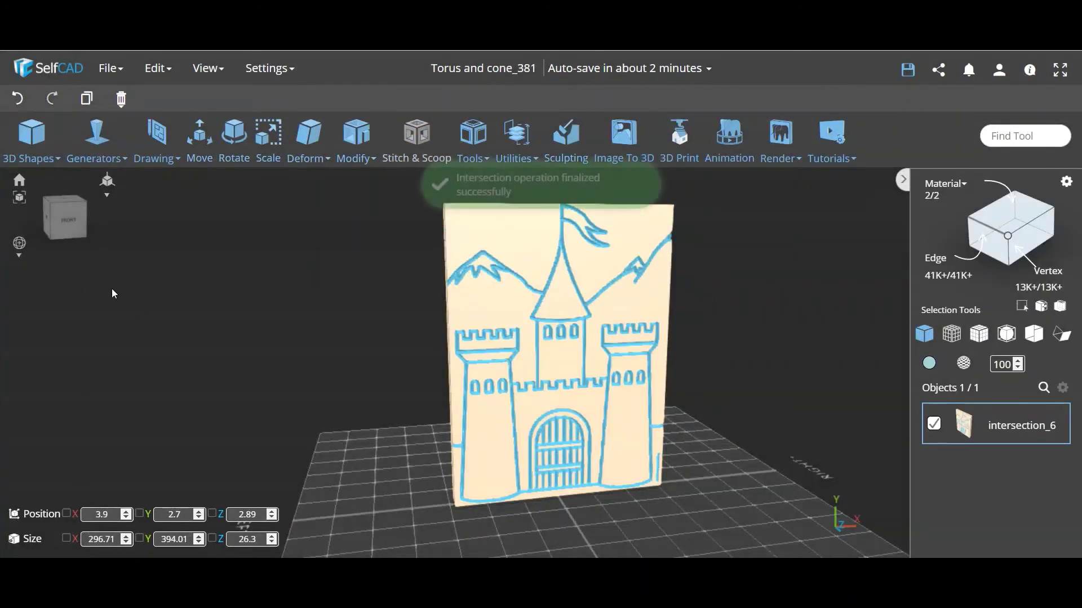
pyautogui.scroll(10, 478, 340)
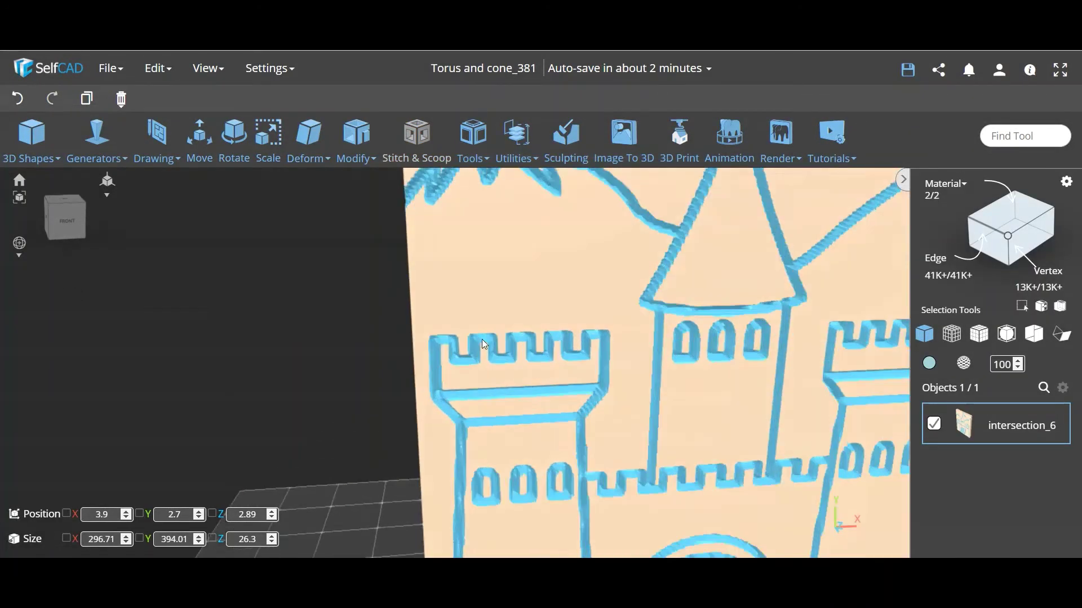
pyautogui.scroll(-10, 498, 338)
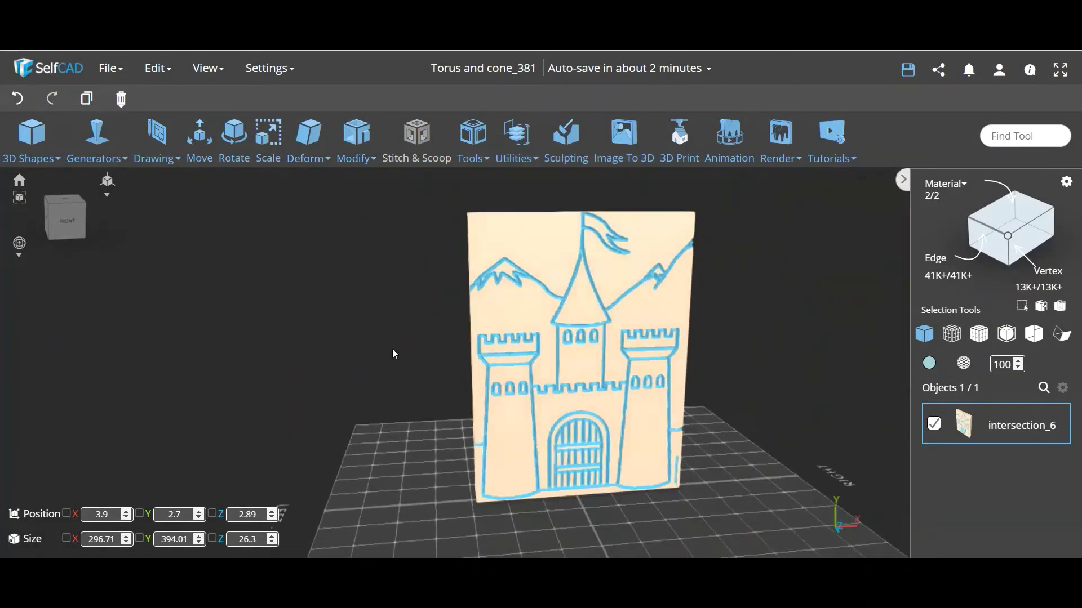
pyautogui.moveTo(421, 350); pyautogui.dragTo(373, 355)
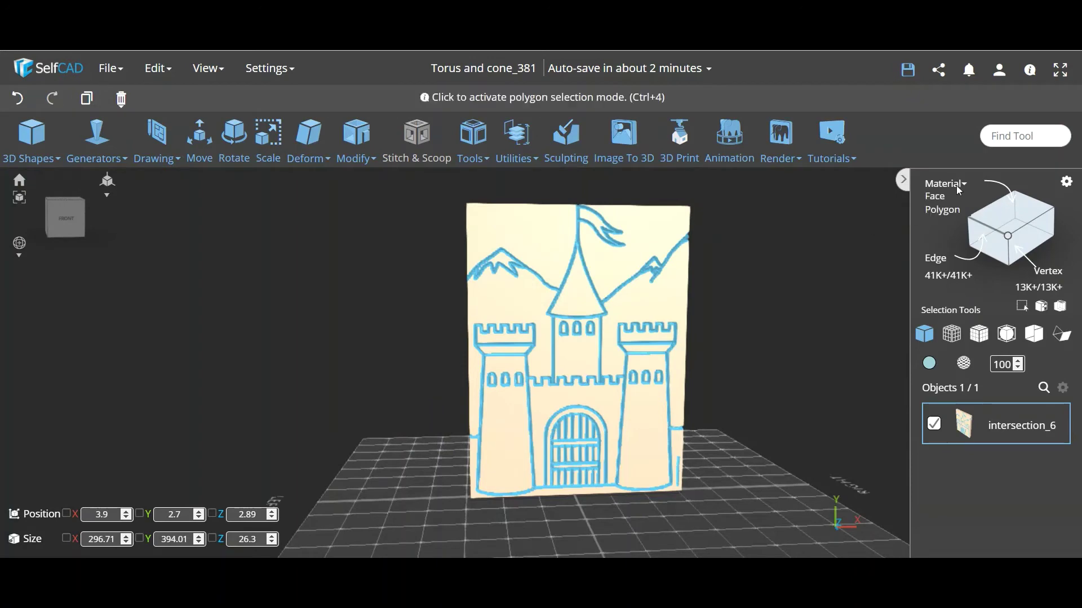
# Step: Switch to polygon selection on the intersected castle panel and set the selection tolerance to 0
pyautogui.click(908, 230)
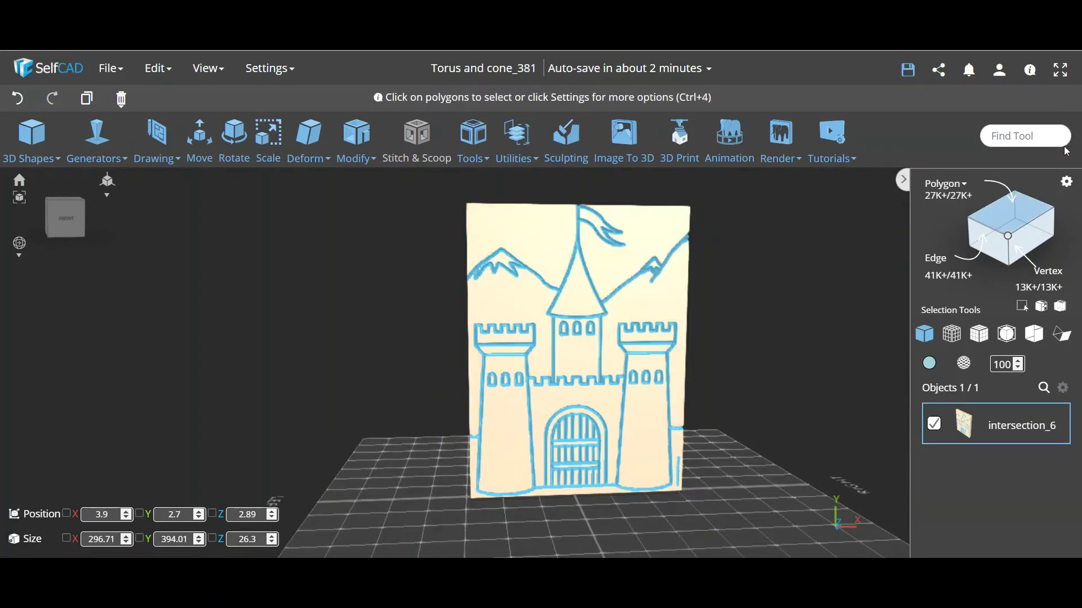
pyautogui.click(1066, 182)
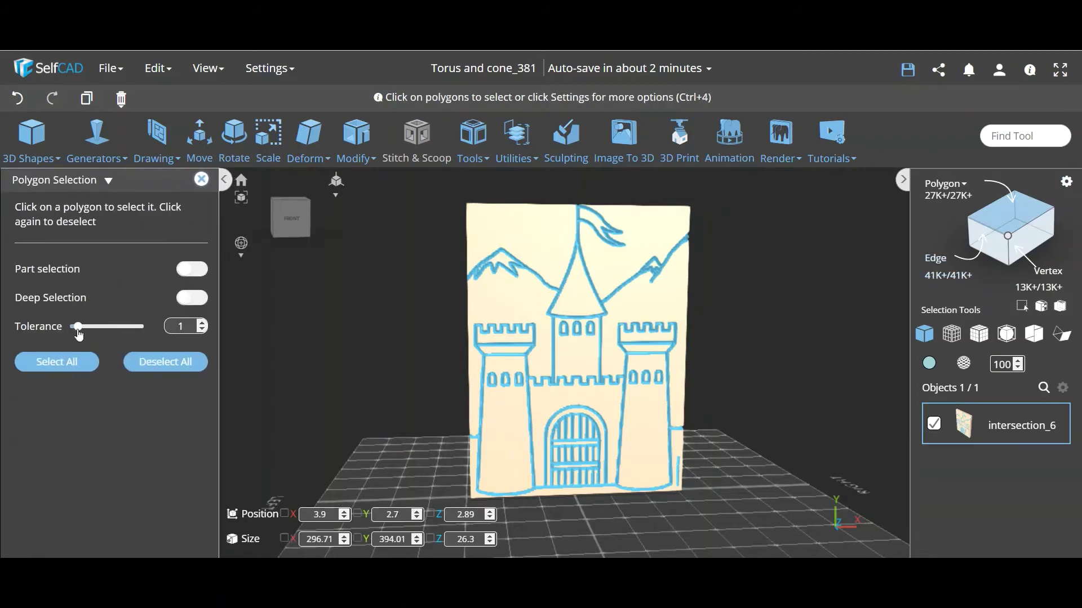
pyautogui.moveTo(79, 331); pyautogui.dragTo(34, 338)
# Step: Try selecting individual front regions such as the sky, the spire roof and the area below the mountains, and reselect the whole object
pyautogui.click(508, 226)
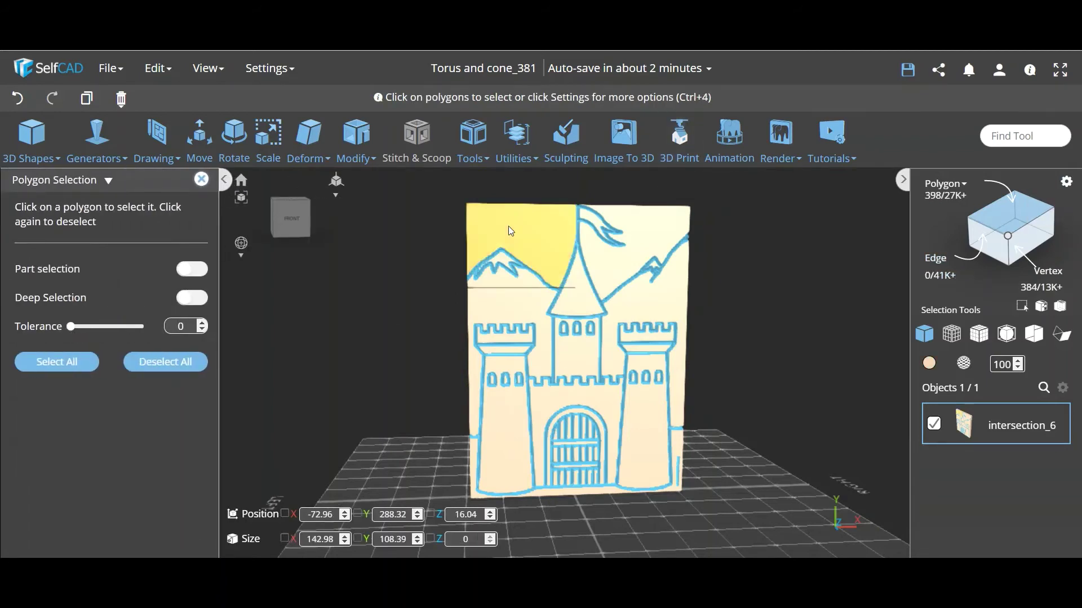
pyautogui.click(582, 294)
pyautogui.click(613, 271)
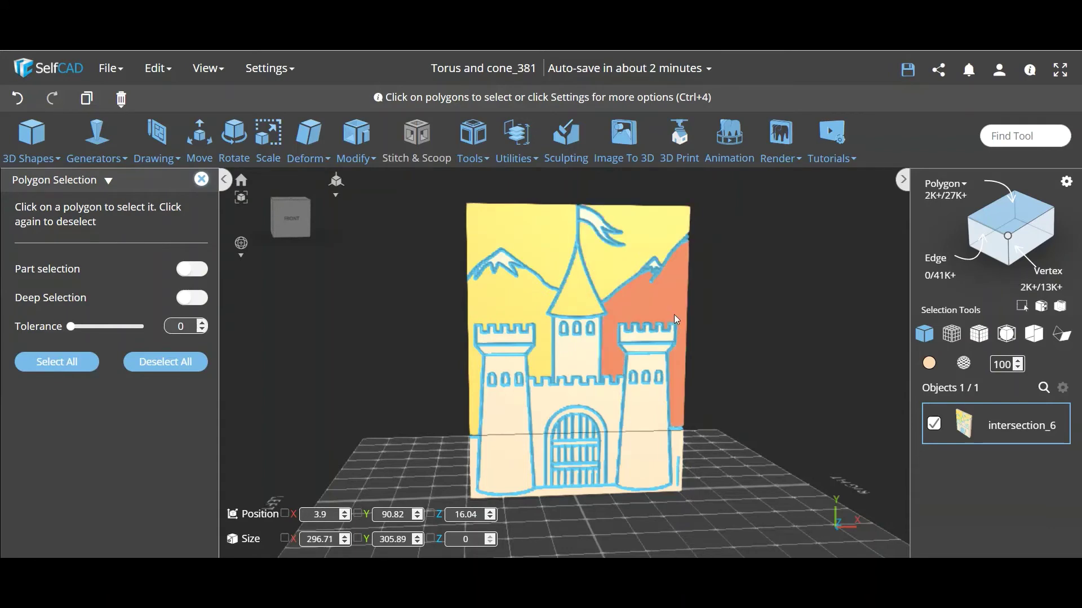
pyautogui.click(674, 314)
pyautogui.hotkey('ctrl', 'a')
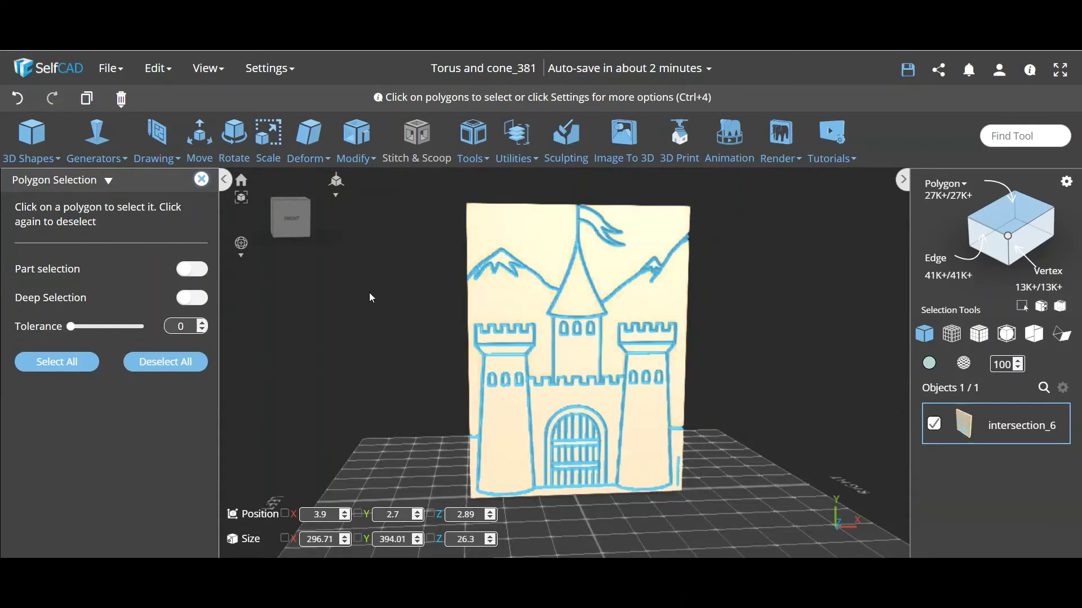
pyautogui.click(201, 179)
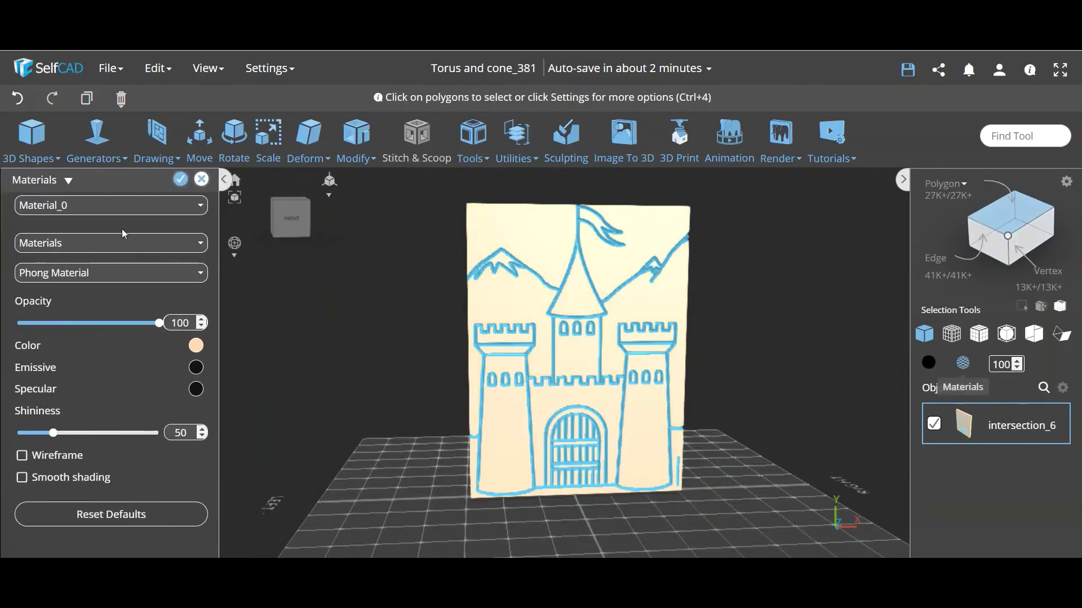
# Step: Check which materials are assigned to the castle panel and leave the Materials settings without saving
pyautogui.click(86, 208)
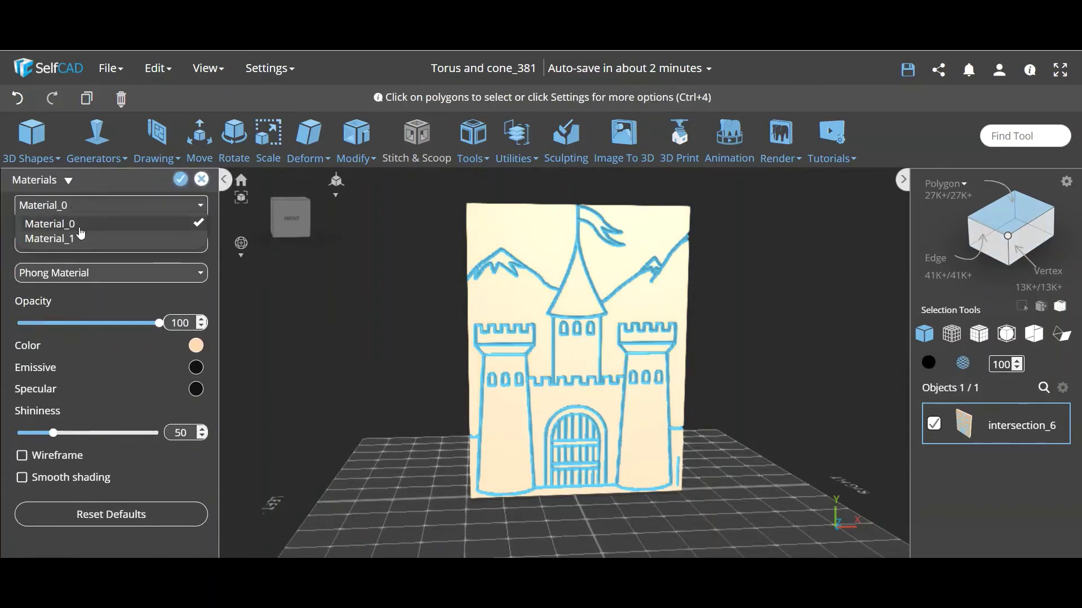
pyautogui.click(201, 181)
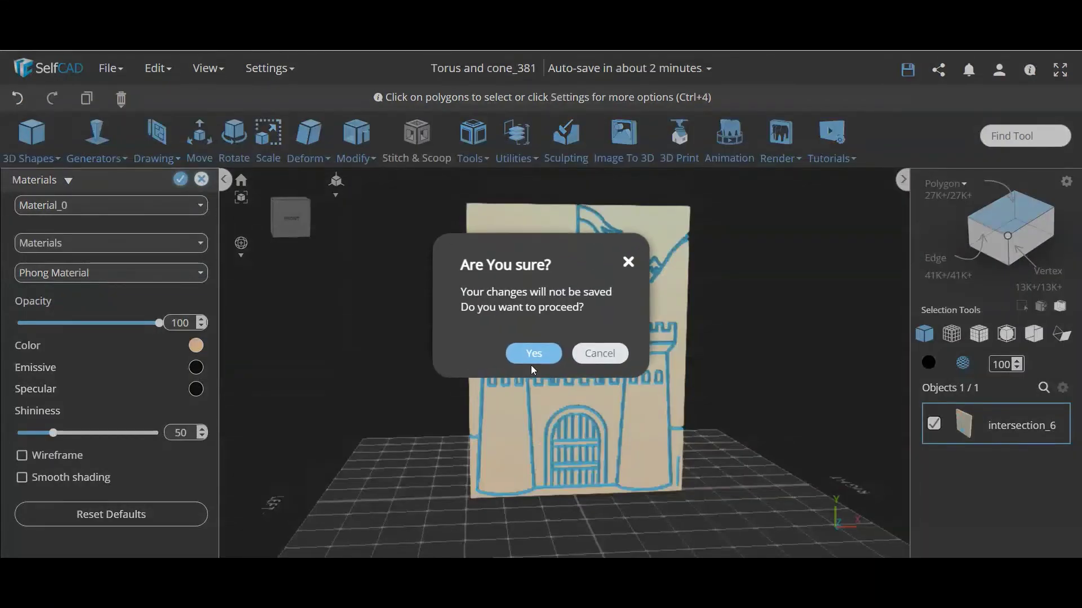
pyautogui.click(534, 348)
# Step: Select the sky, both side tower bodies and the gate arch, and color them brown
pyautogui.click(558, 215)
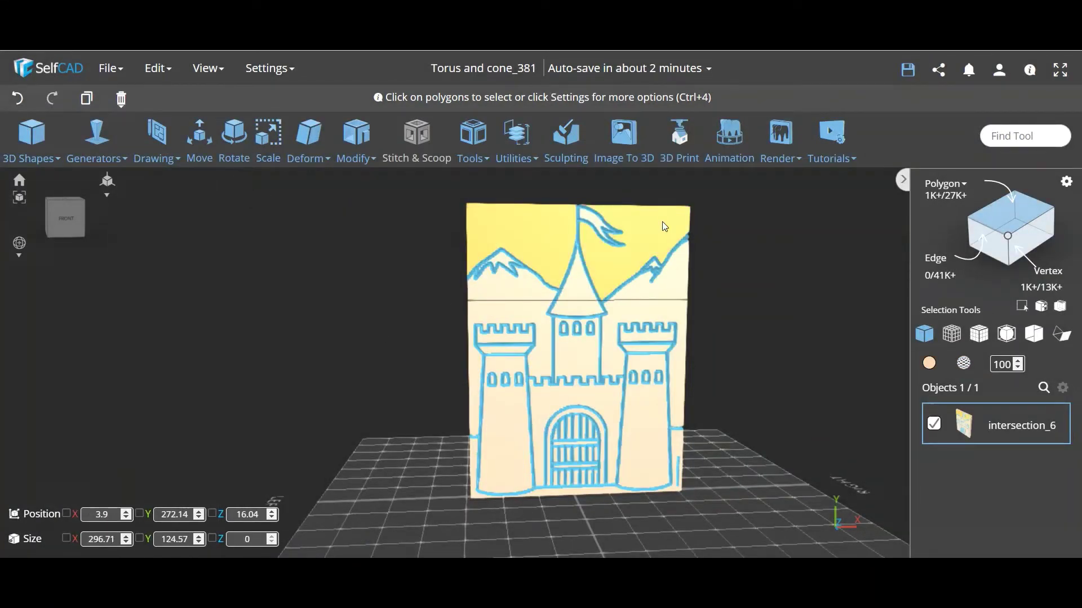
pyautogui.click(516, 445)
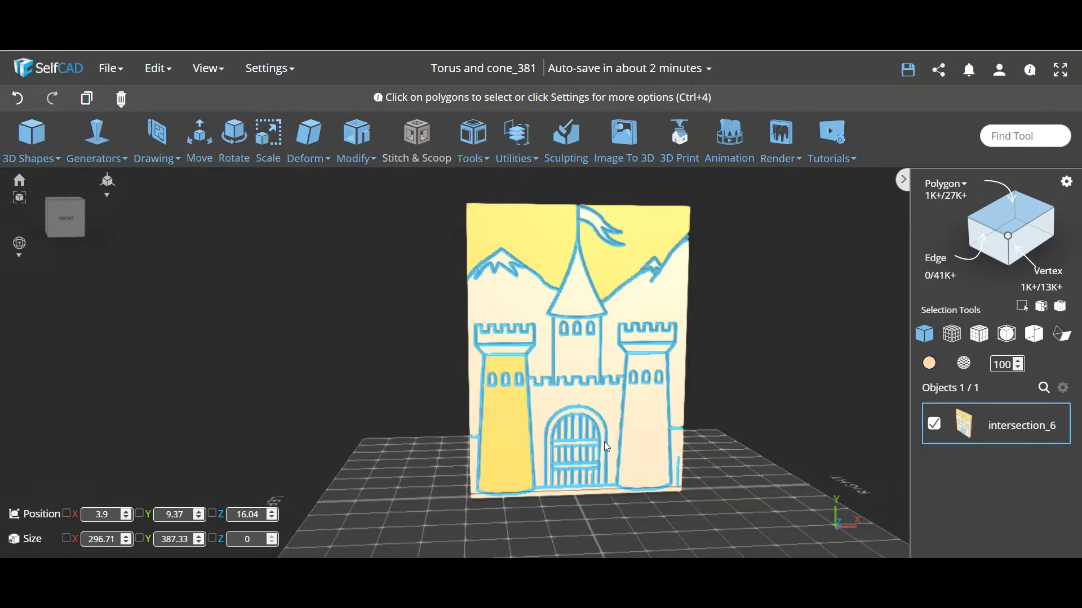
pyautogui.click(648, 435)
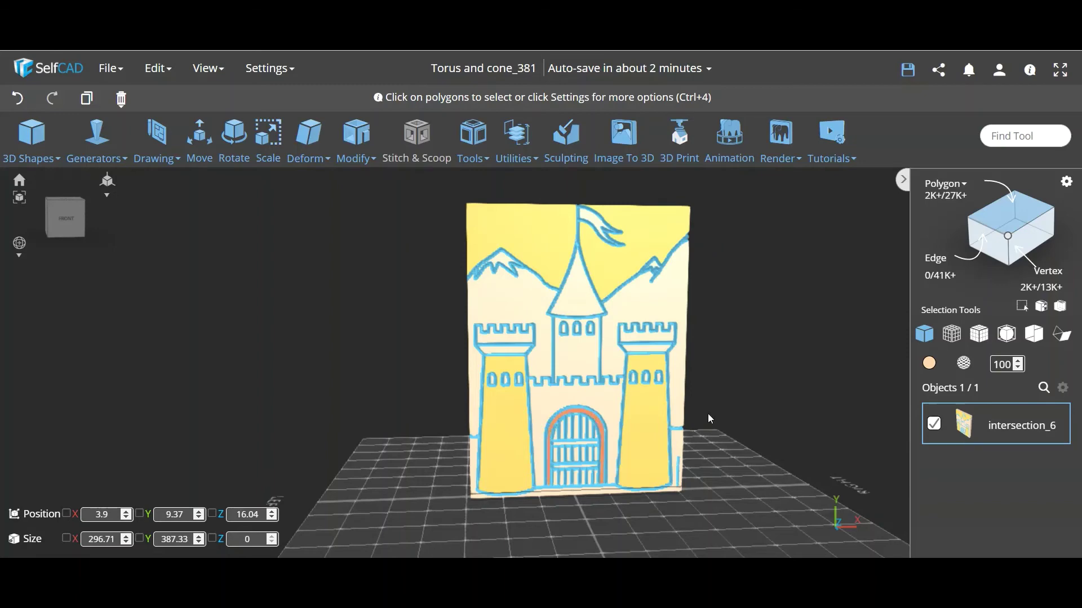
pyautogui.click(929, 363)
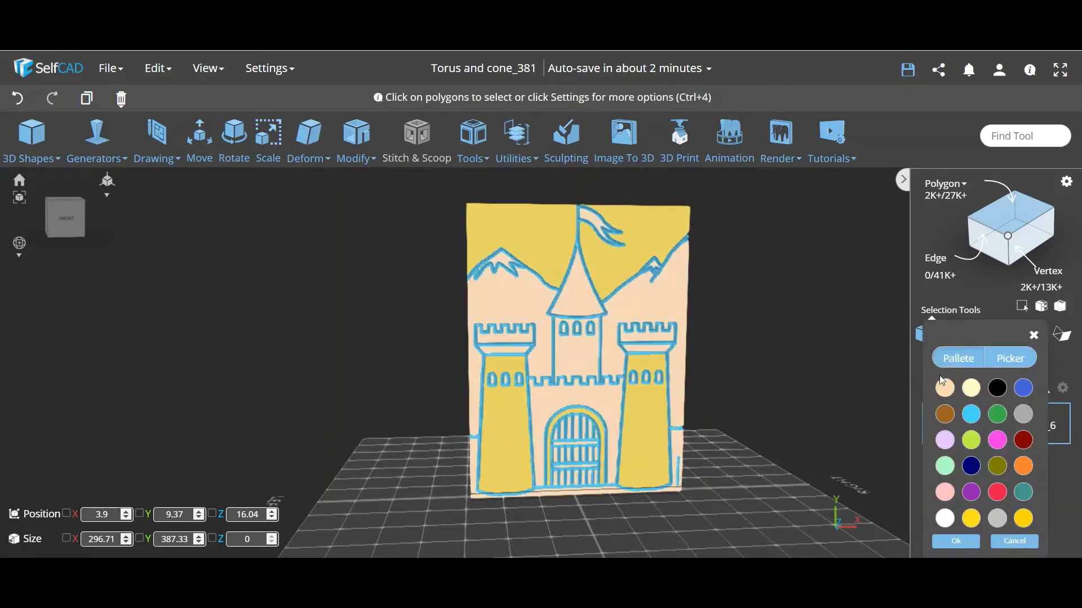
pyautogui.click(945, 416)
pyautogui.click(954, 542)
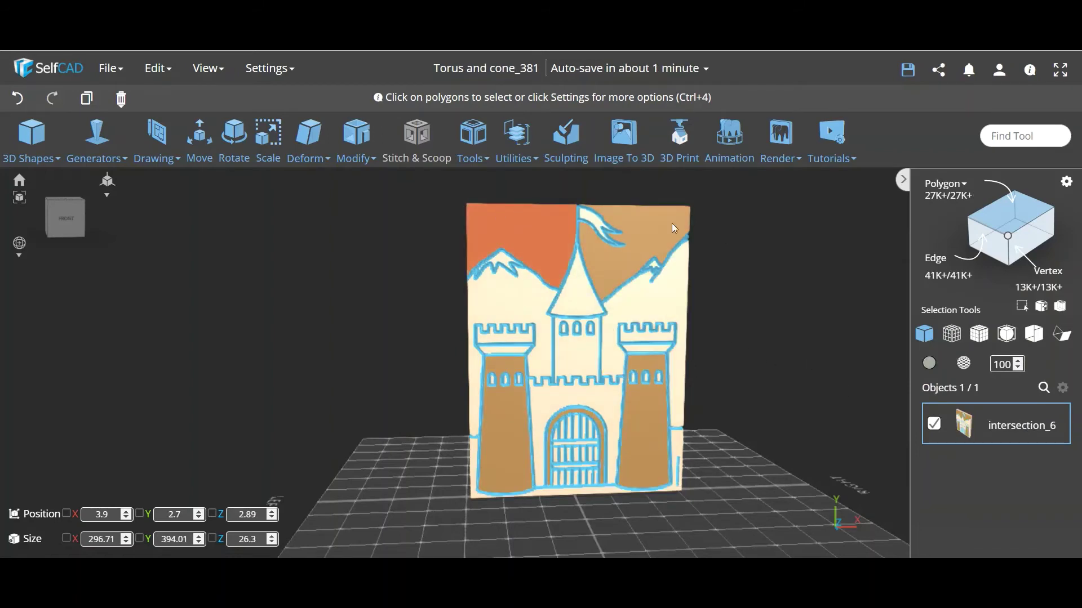
# Step: Select both sky regions around the flag and color them white
pyautogui.scroll(-3, 741, 285)
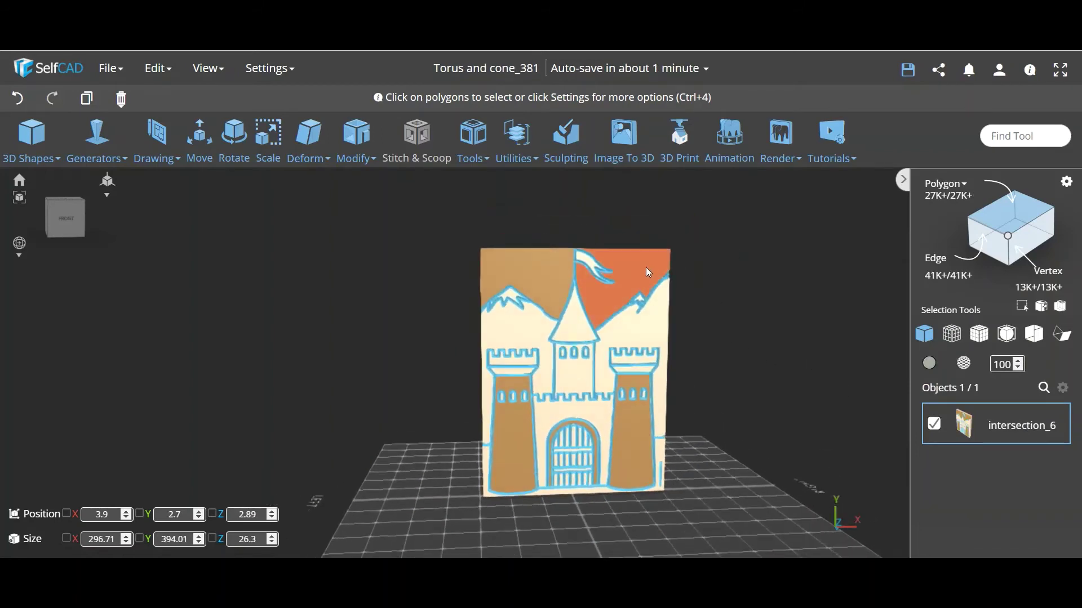
pyautogui.click(648, 272)
pyautogui.click(542, 279)
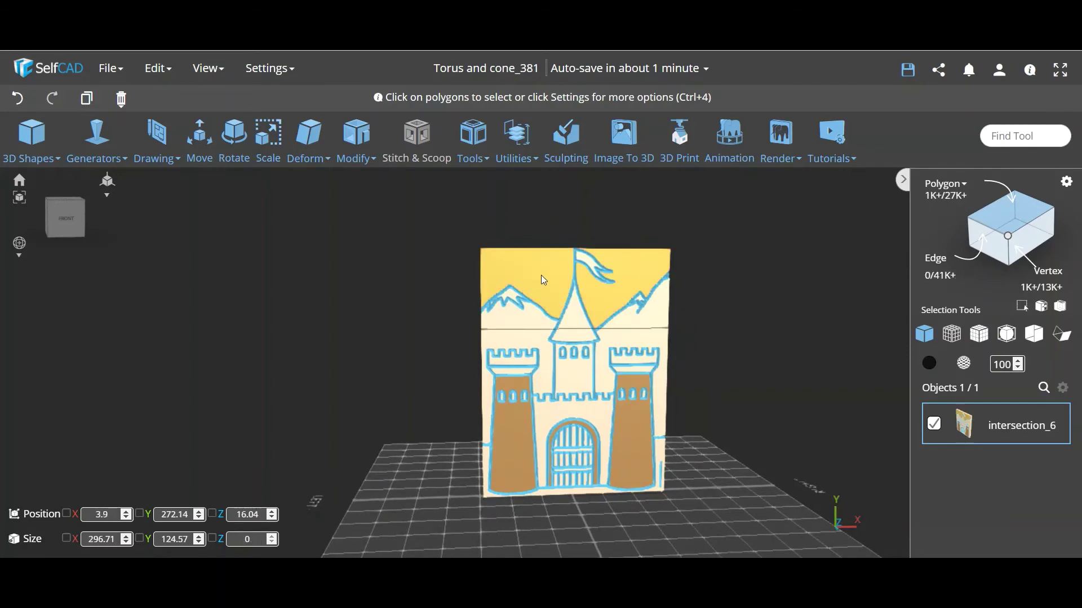
pyautogui.click(929, 363)
pyautogui.click(947, 519)
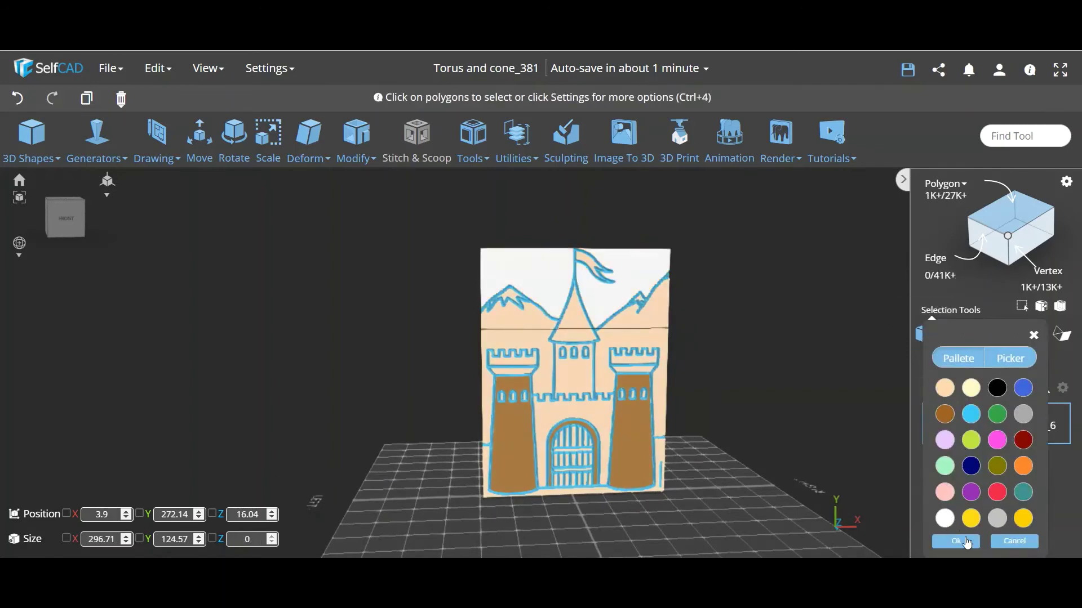
pyautogui.click(968, 542)
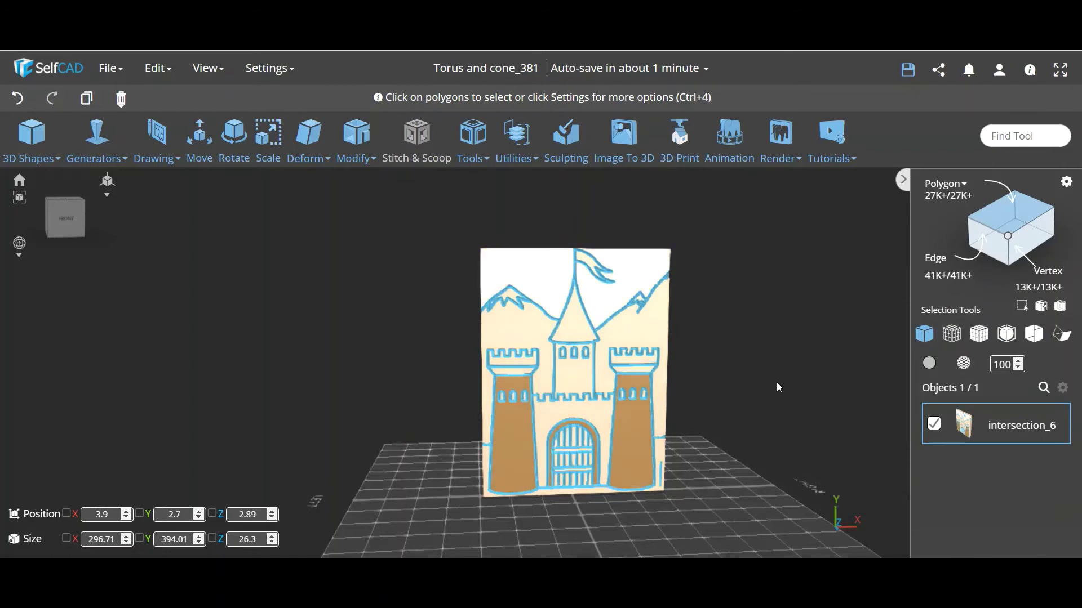
pyautogui.moveTo(777, 387); pyautogui.dragTo(773, 384)
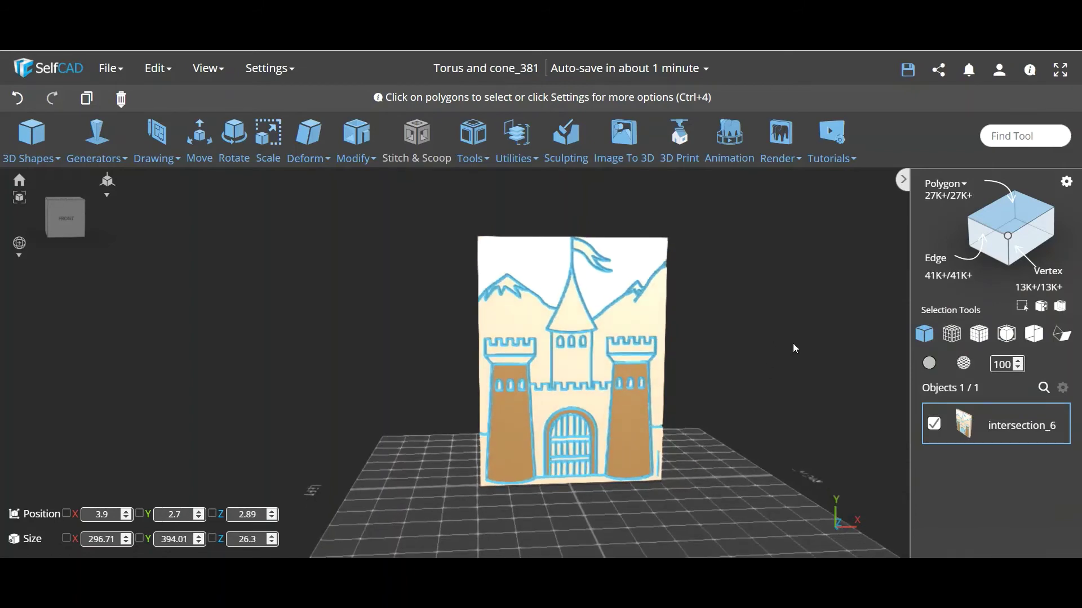
# Step: Review the updated material list of the recolored castle panel and discard the Materials settings
pyautogui.click(964, 365)
pyautogui.click(92, 206)
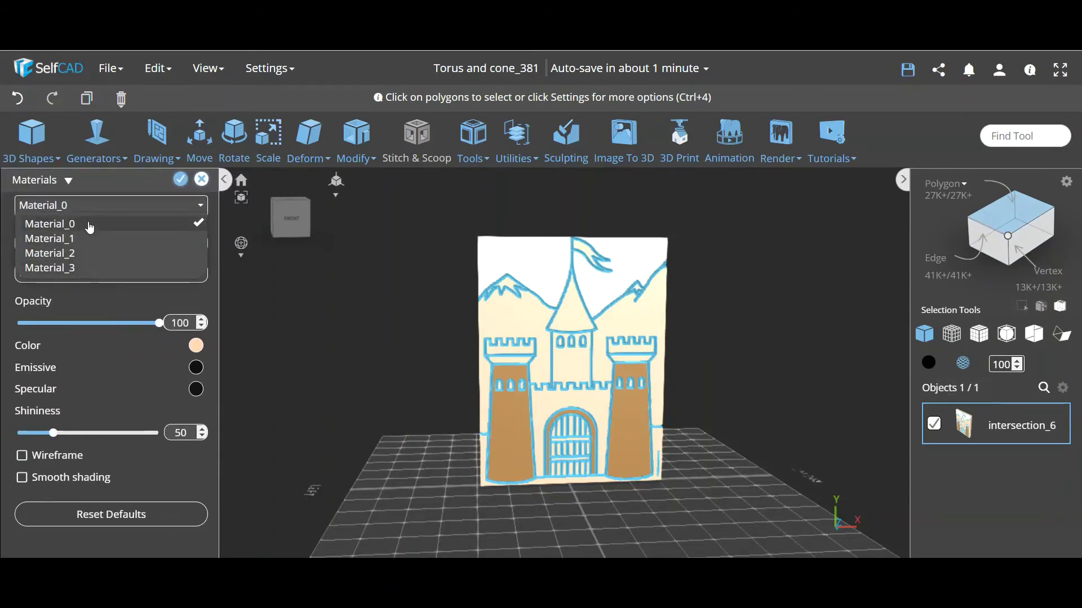
pyautogui.click(198, 182)
pyautogui.click(535, 353)
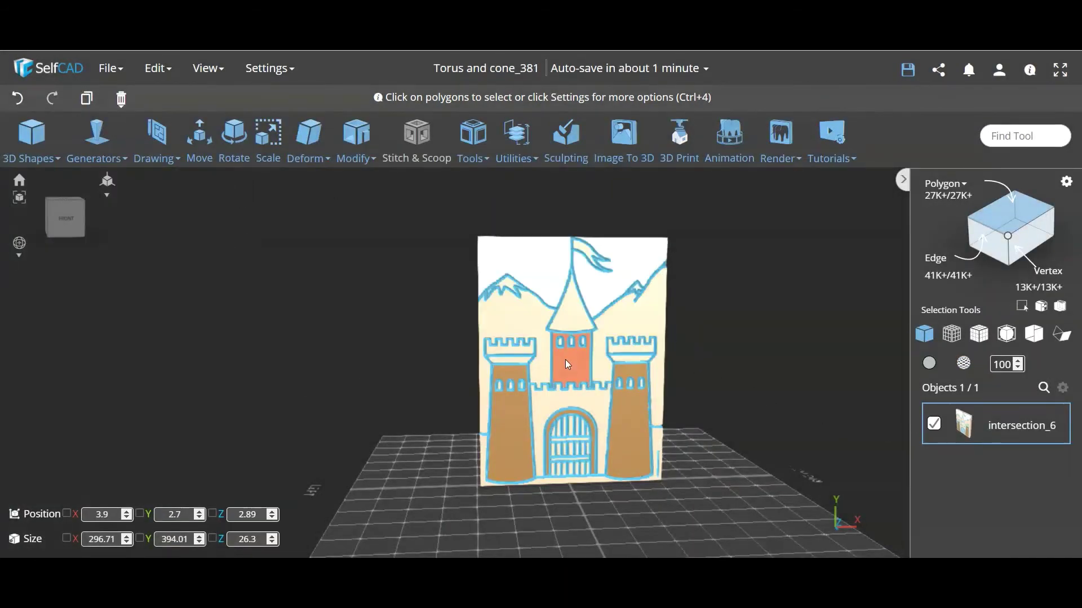
# Step: Try selecting the three small windows of the central tower, and reselect the whole object
pyautogui.scroll(1, 732, 414)
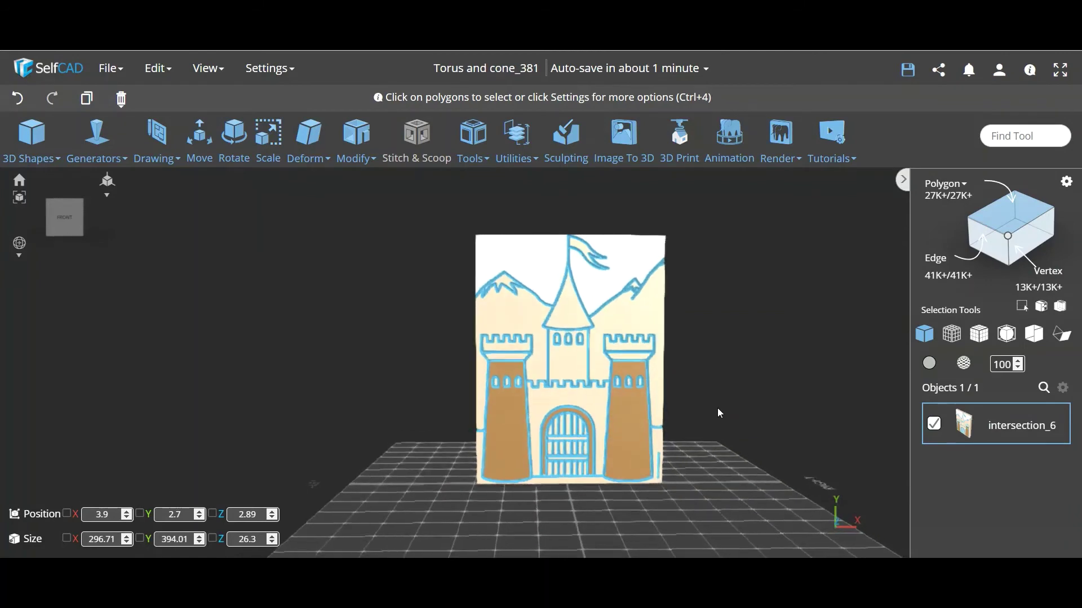
pyautogui.click(574, 376)
pyautogui.scroll(2, 575, 377)
pyautogui.scroll(1, 575, 377)
pyautogui.click(575, 377)
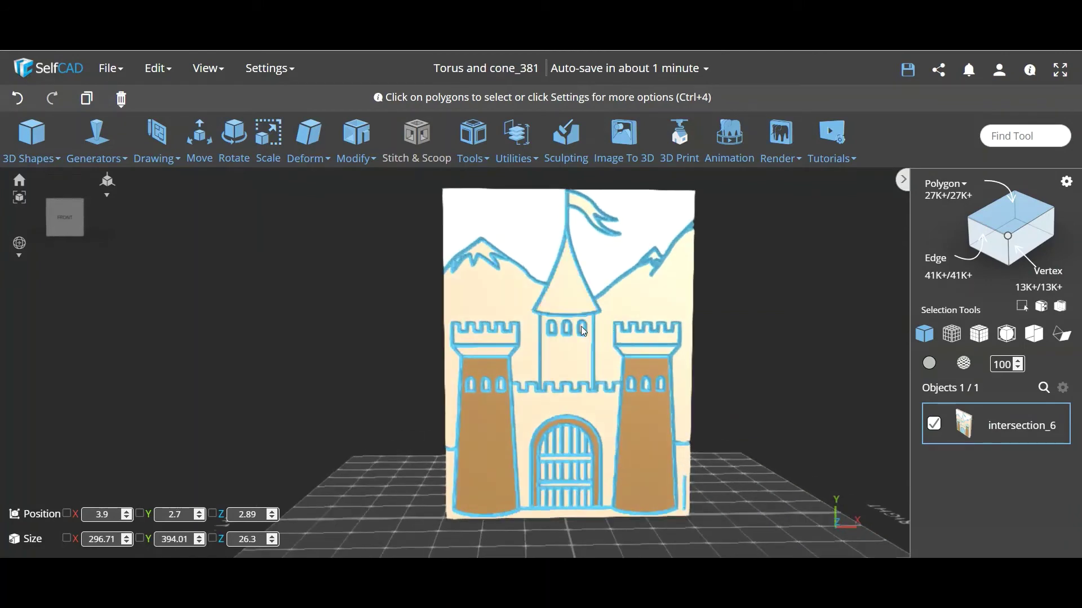
pyautogui.click(584, 329)
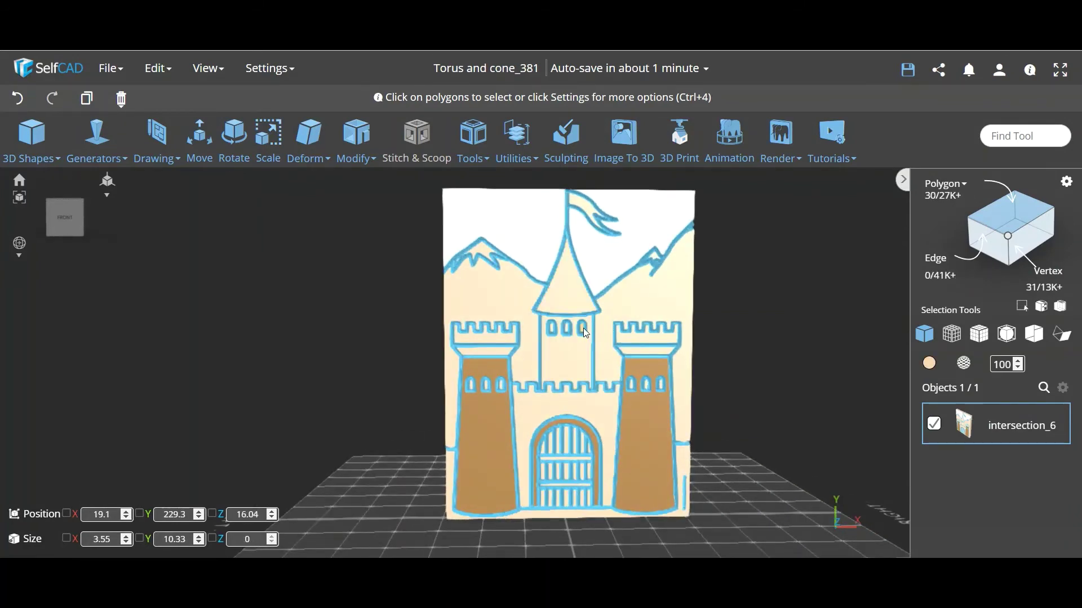
pyautogui.scroll(3, 583, 329)
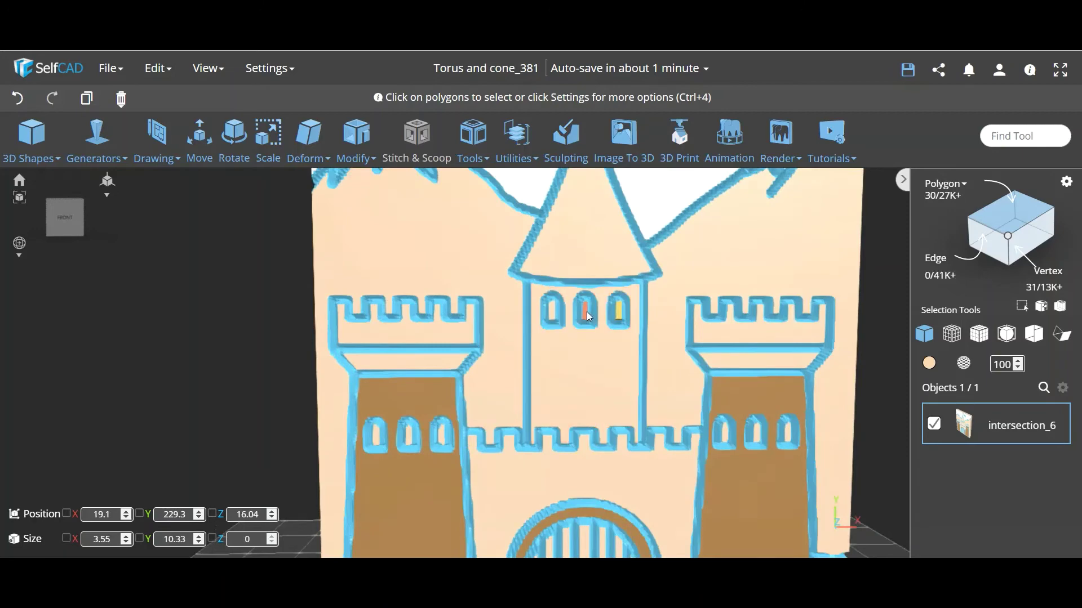
pyautogui.click(587, 312)
pyautogui.click(551, 320)
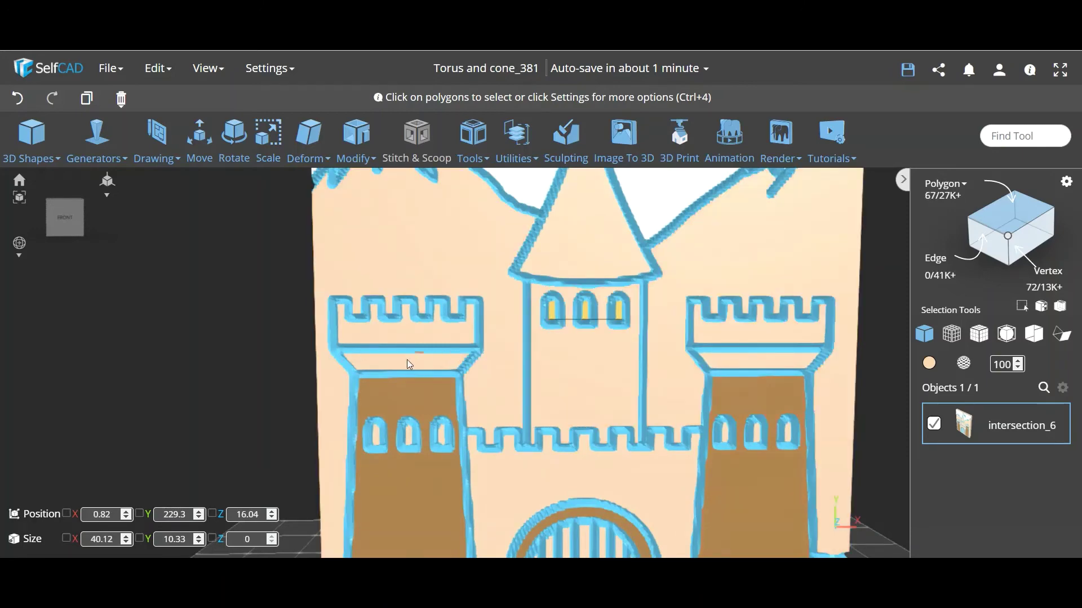
pyautogui.hotkey('ctrl', 'a')
pyautogui.scroll(-5, 256, 356)
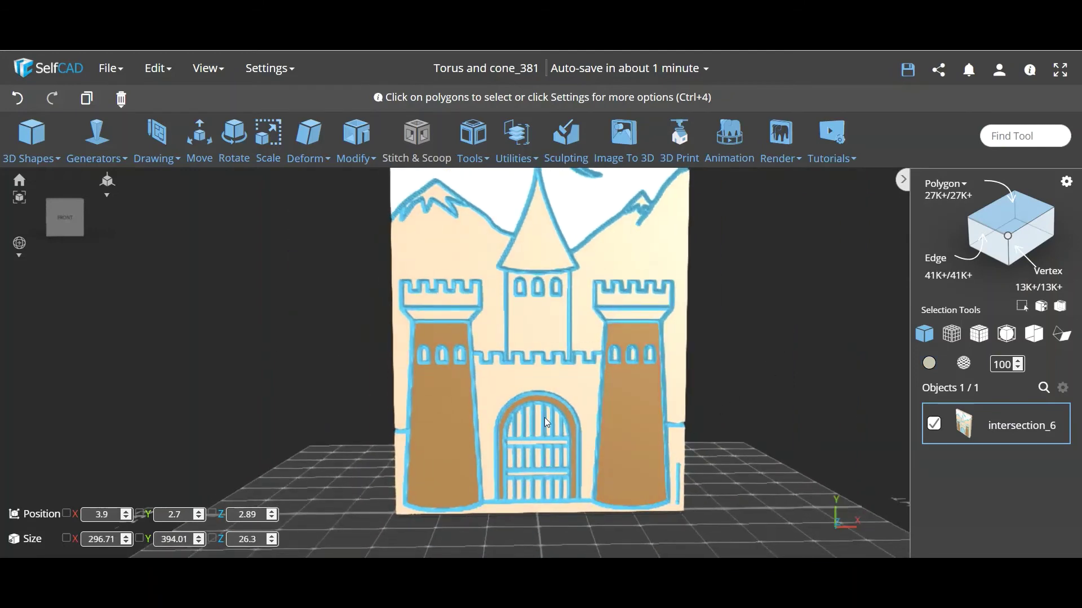
# Step: Try material selection on the sky, the blue outlines and the brown towers, and reselect the whole object
pyautogui.scroll(-2, 767, 364)
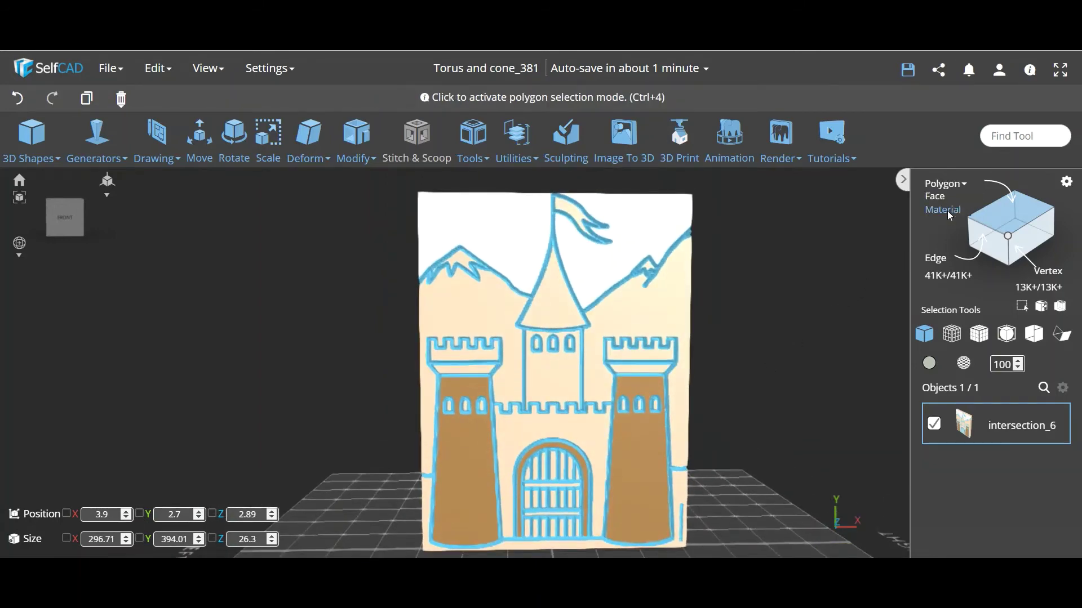
pyautogui.click(948, 211)
pyautogui.click(668, 212)
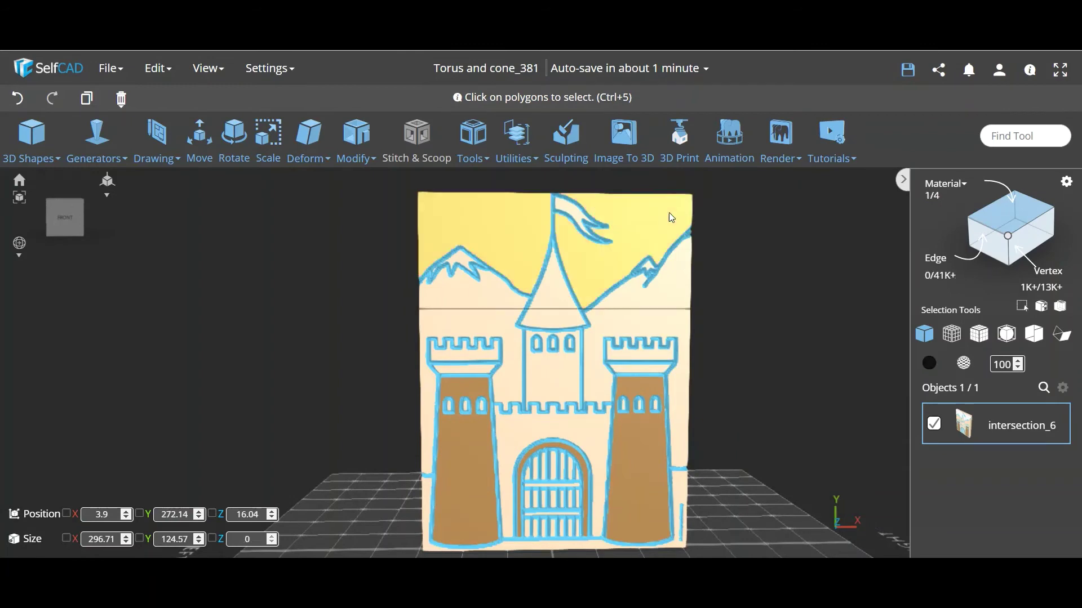
pyautogui.click(680, 248)
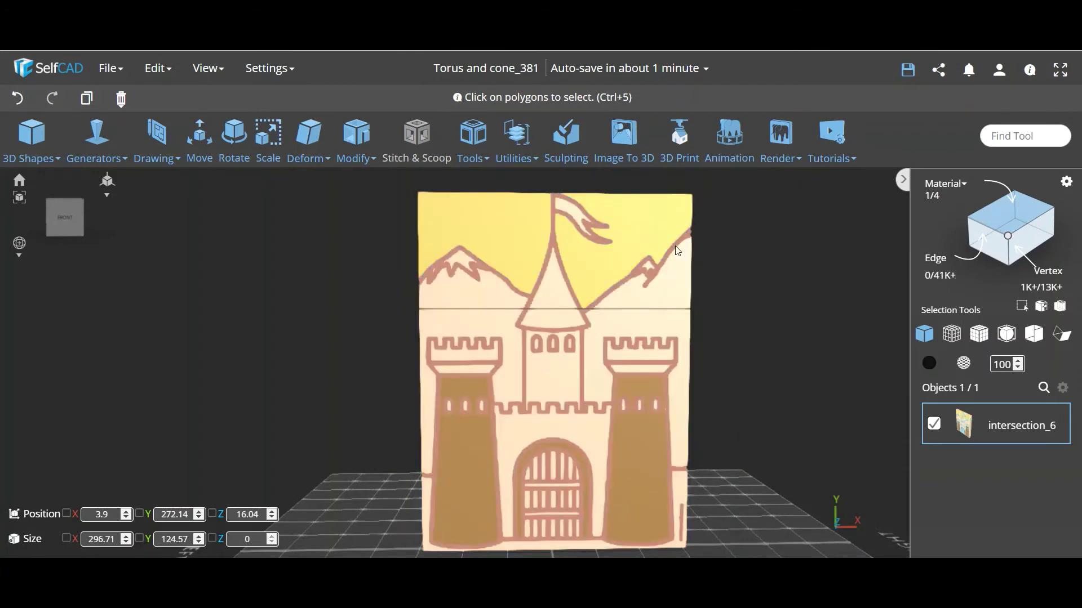
pyautogui.click(678, 250)
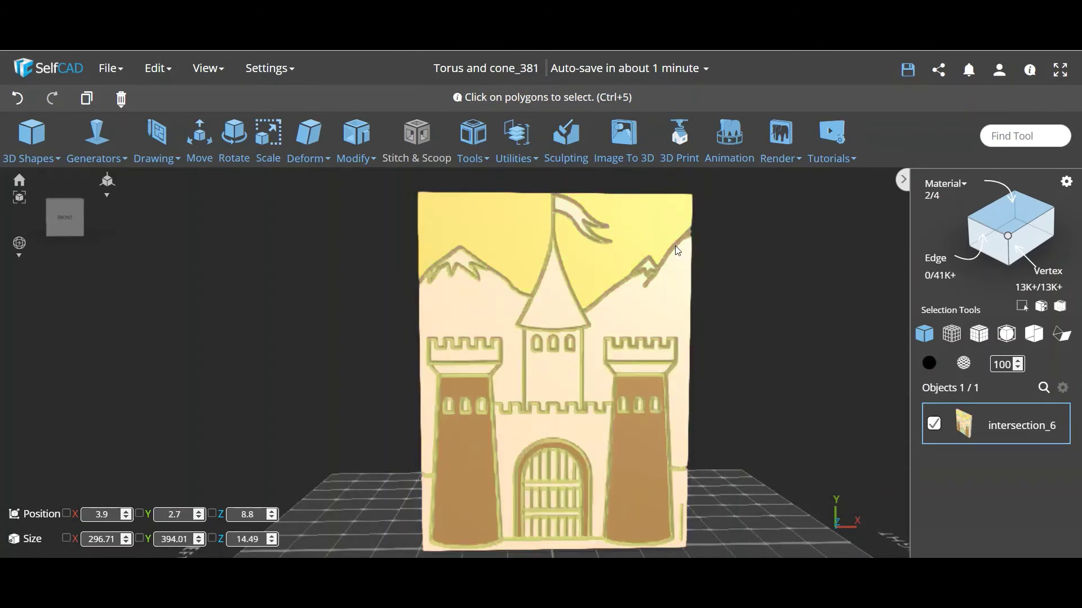
pyautogui.click(635, 513)
pyautogui.click(631, 508)
pyautogui.click(688, 289)
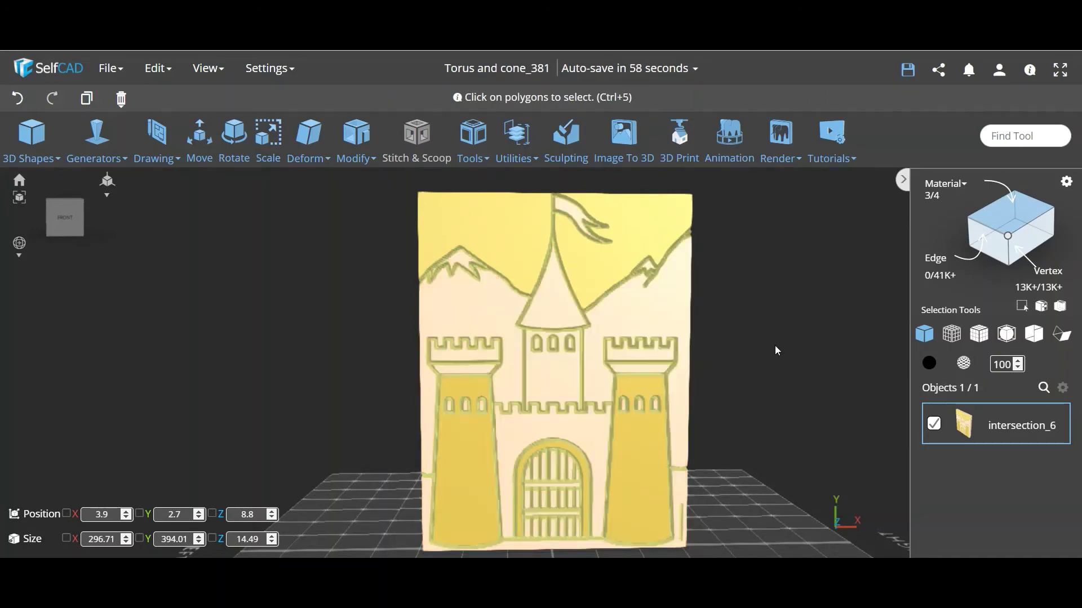
pyautogui.hotkey('ctrl', 'a')
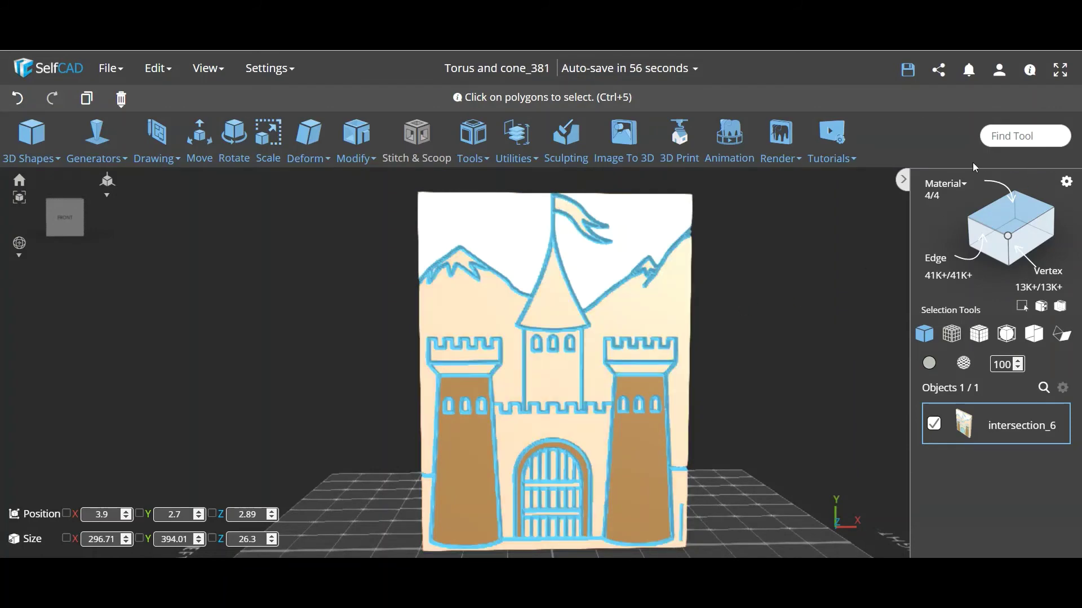
# Step: Switch back to polygon selection and color the mountain areas, the front wall and the ground strip green
pyautogui.click(947, 202)
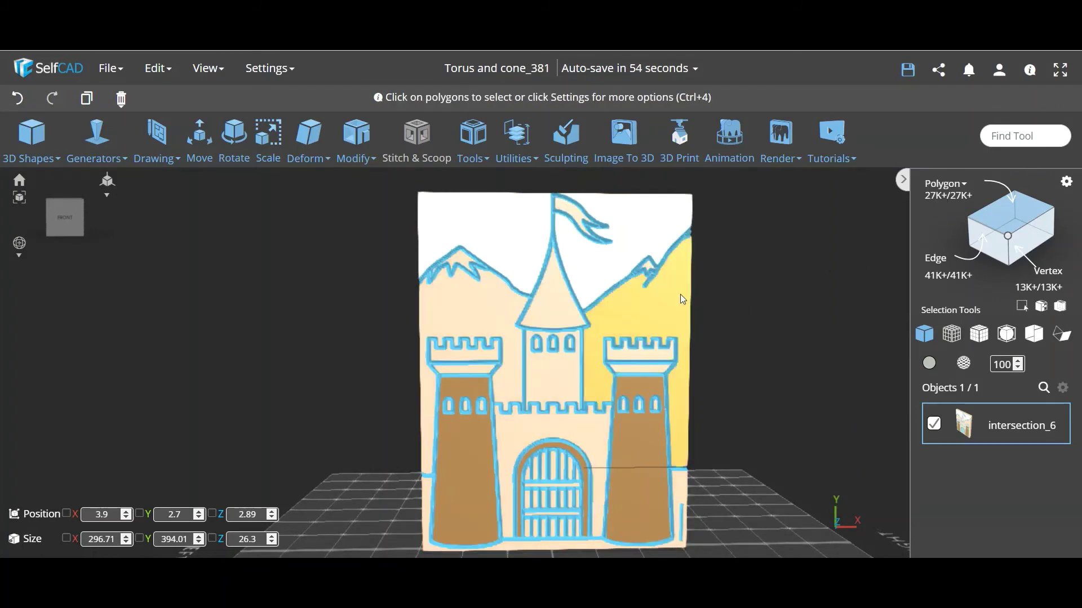
pyautogui.click(464, 293)
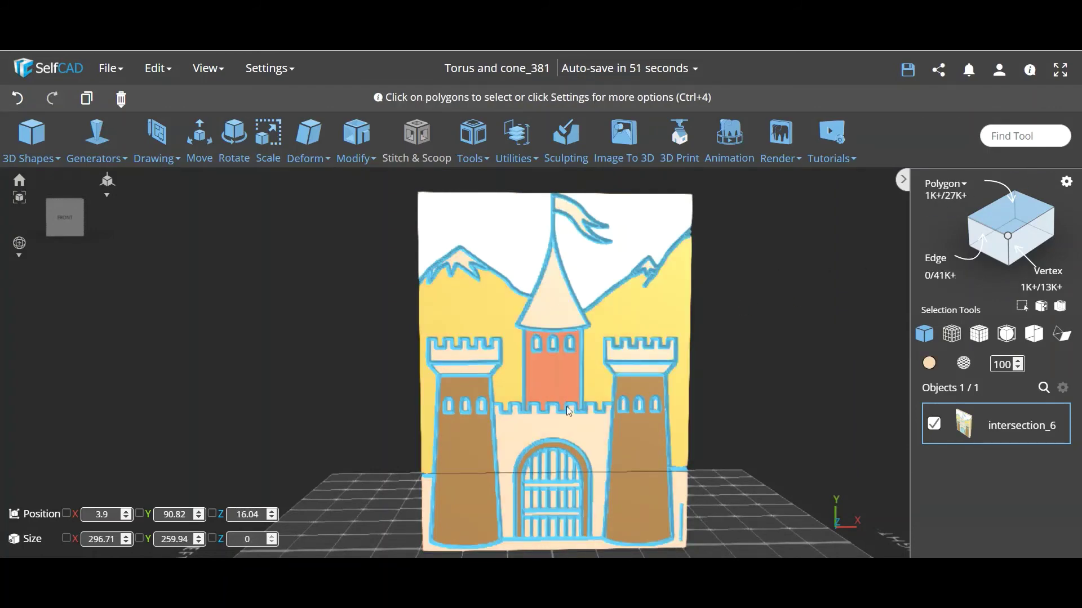
pyautogui.click(580, 423)
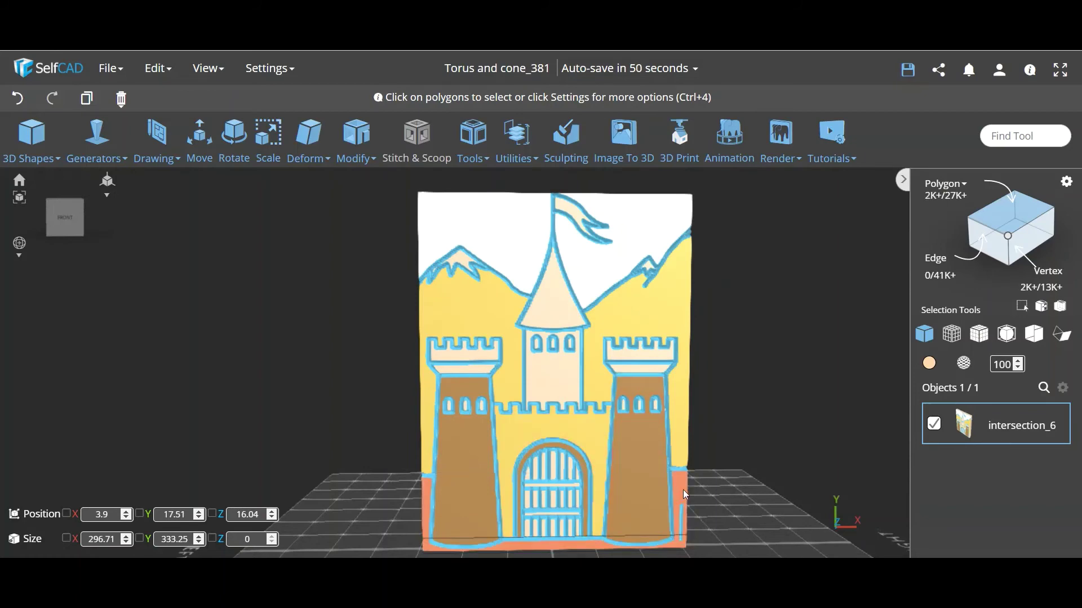
pyautogui.click(684, 491)
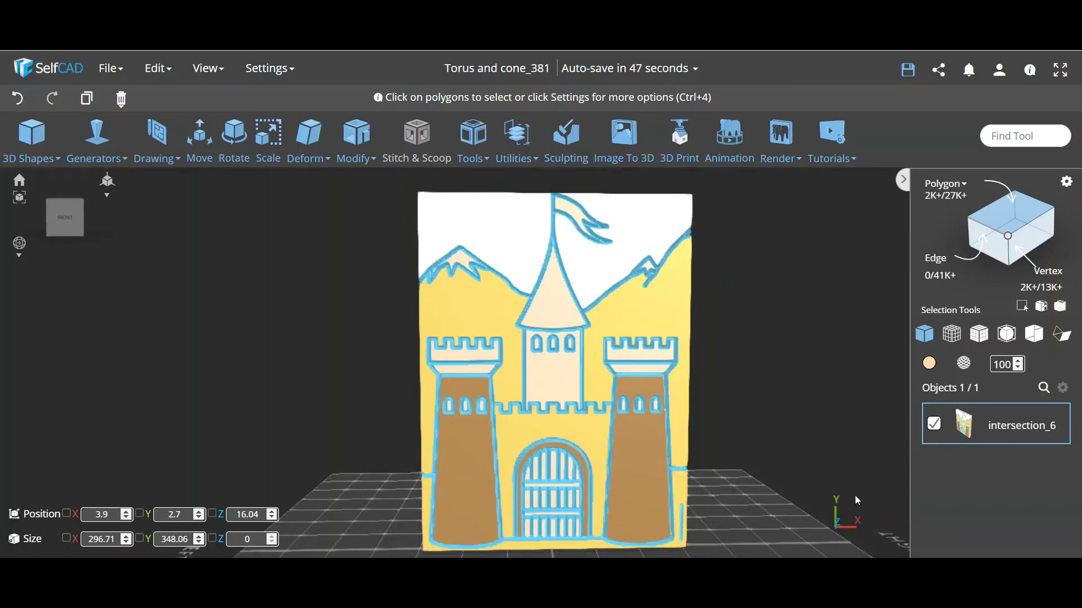
pyautogui.click(645, 362)
pyautogui.click(481, 359)
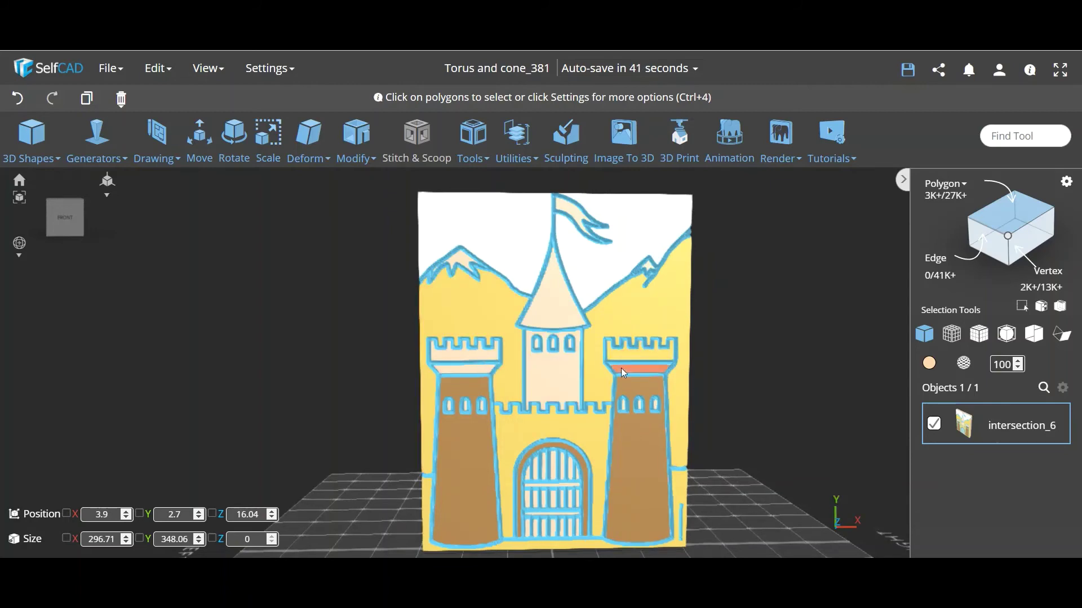
pyautogui.click(930, 363)
pyautogui.click(999, 417)
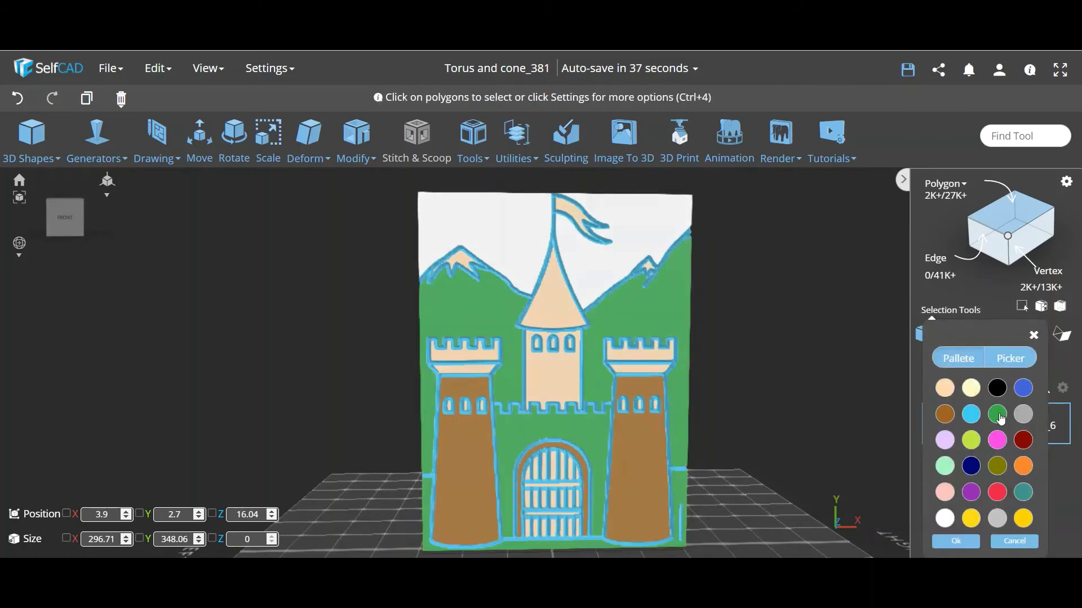
pyautogui.click(952, 542)
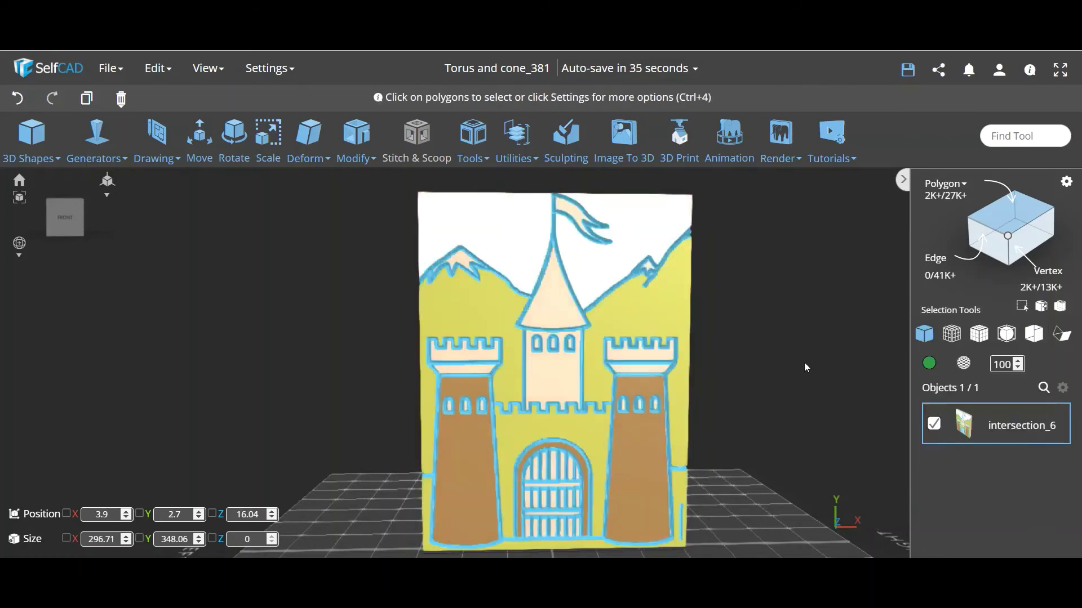
# Step: Color the battlements of both side towers and the flag dark red
pyautogui.click(654, 359)
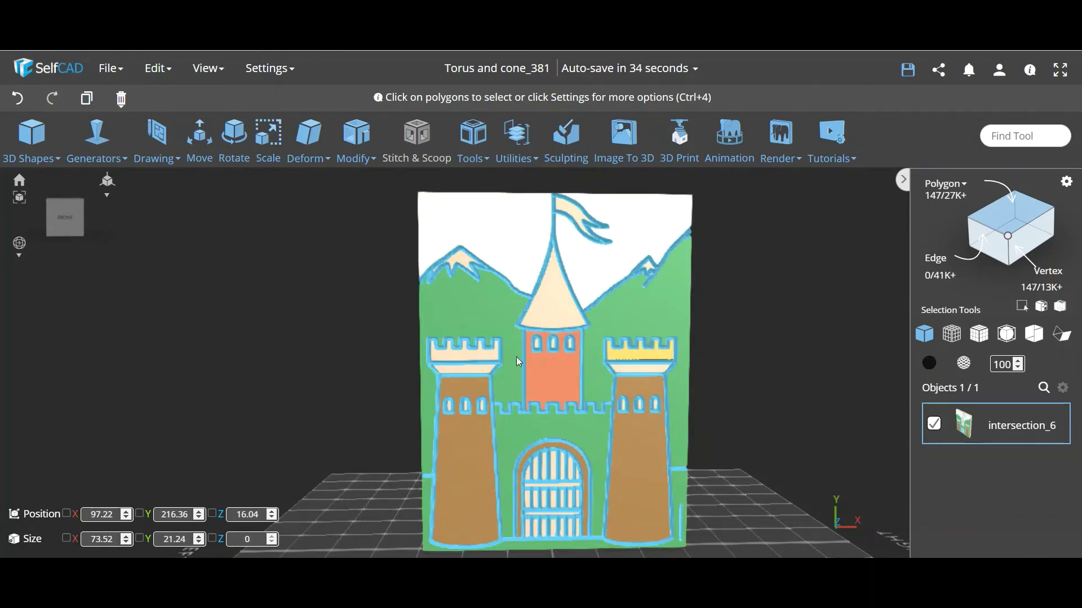
pyautogui.click(491, 358)
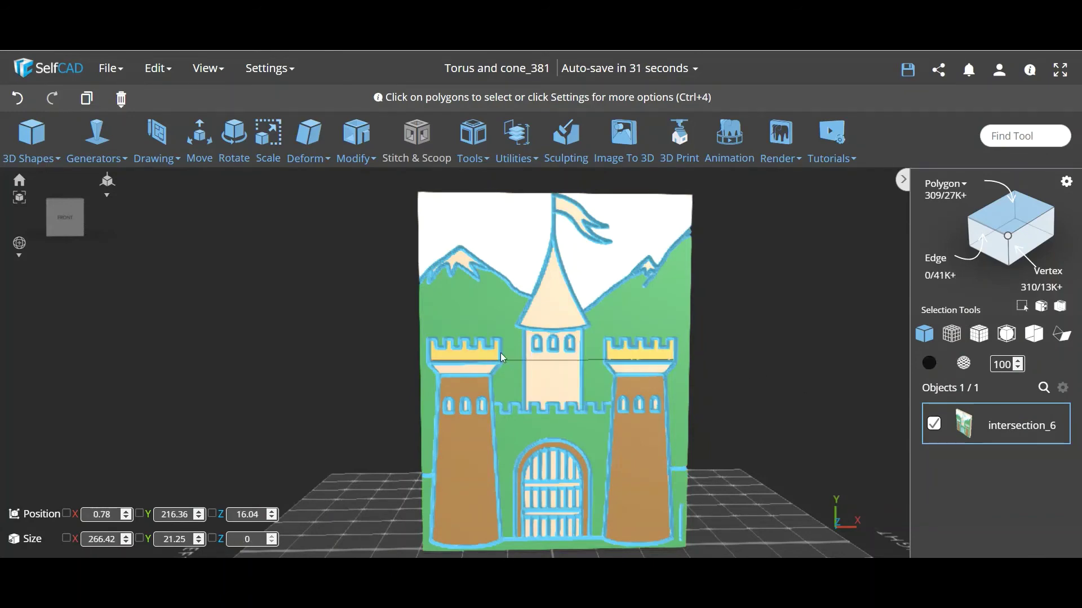
pyautogui.click(564, 206)
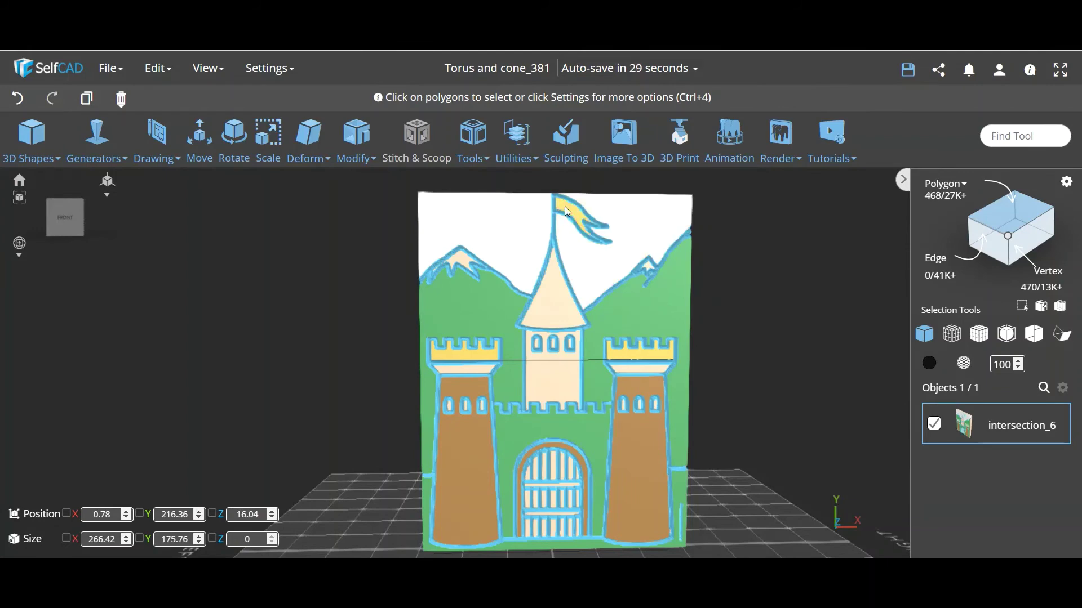
pyautogui.click(929, 363)
pyautogui.click(1024, 440)
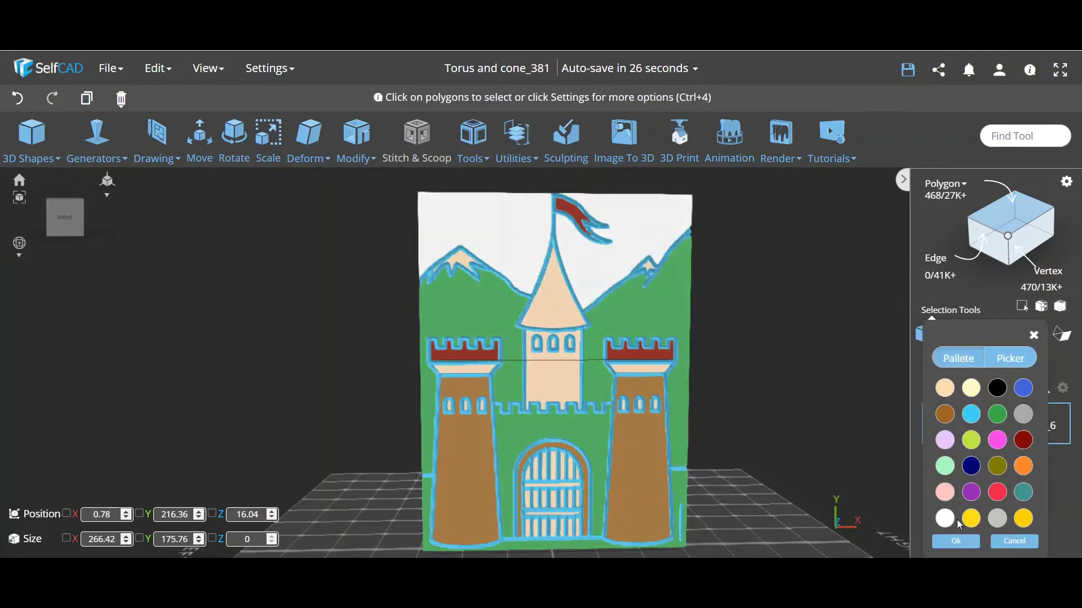
pyautogui.click(948, 546)
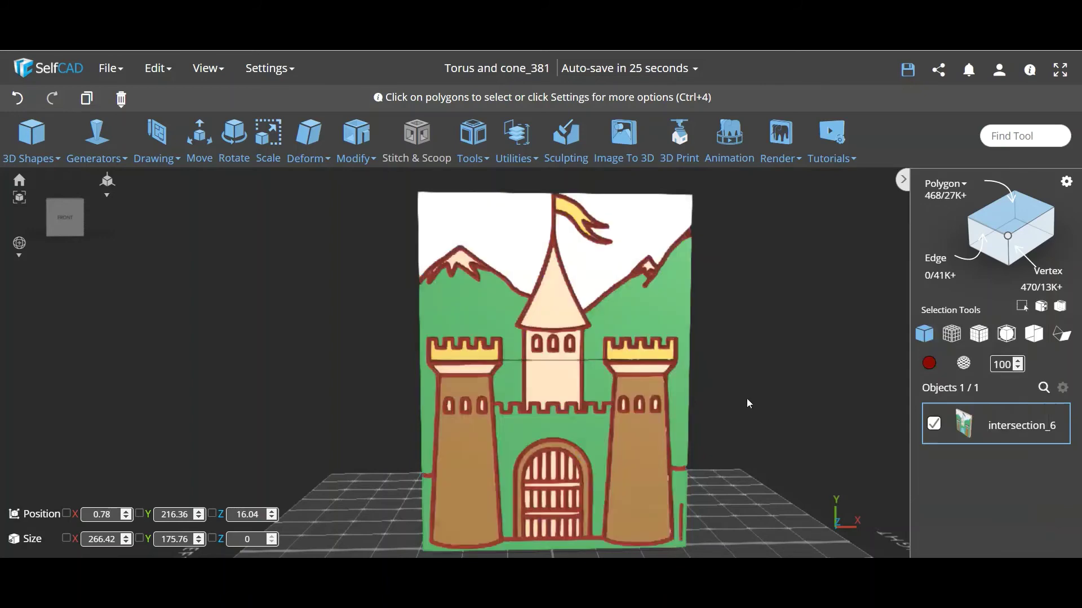
# Step: Color the slanted bands below both battlements and the central tower's wall mint green, and reselect the whole object
pyautogui.click(657, 375)
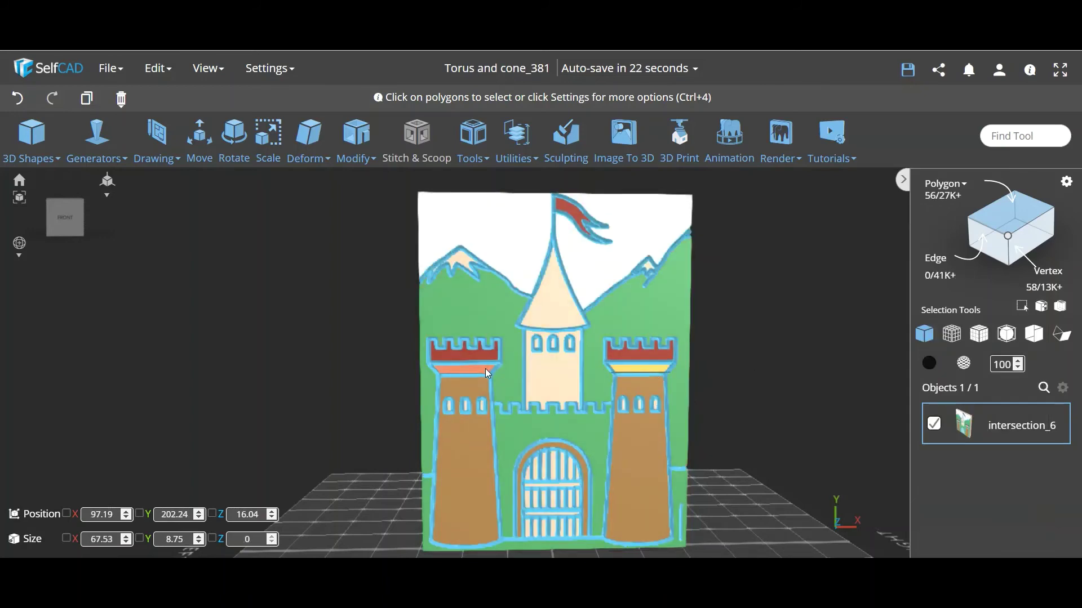
pyautogui.click(486, 373)
pyautogui.click(549, 369)
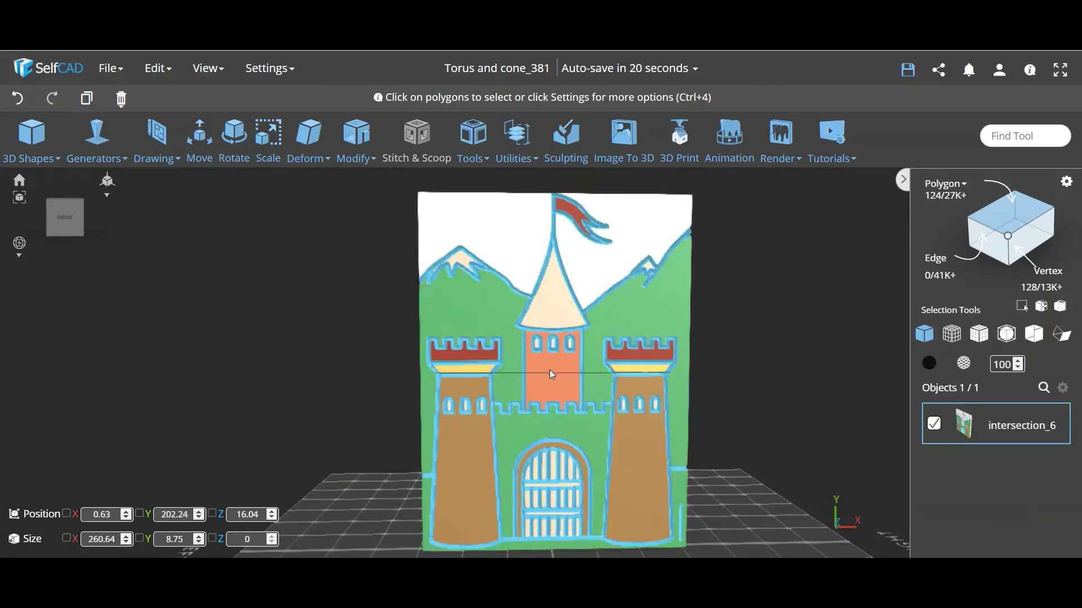
pyautogui.click(929, 363)
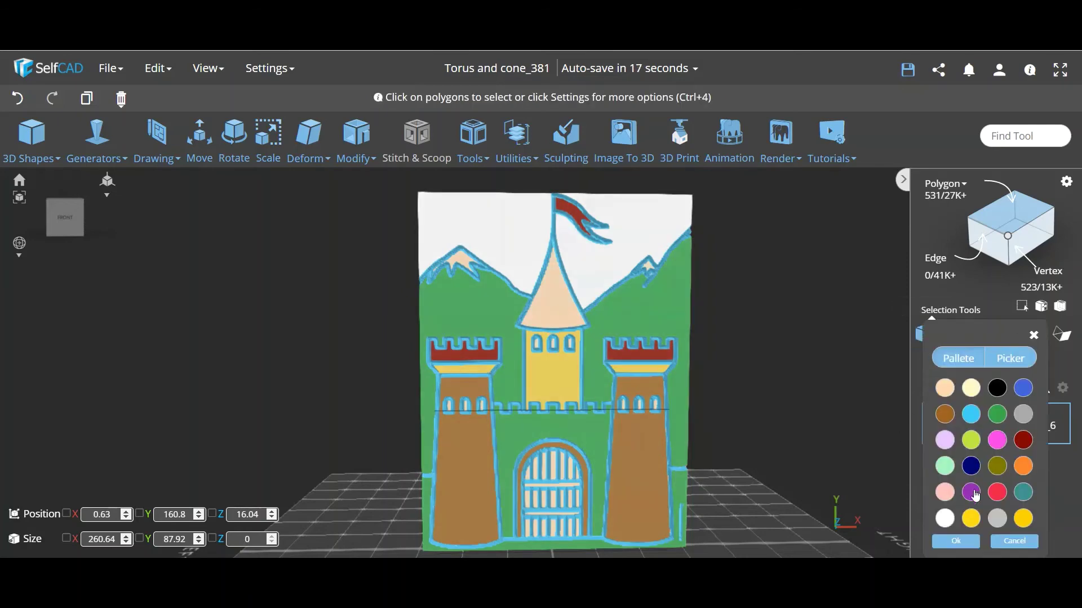
pyautogui.click(945, 467)
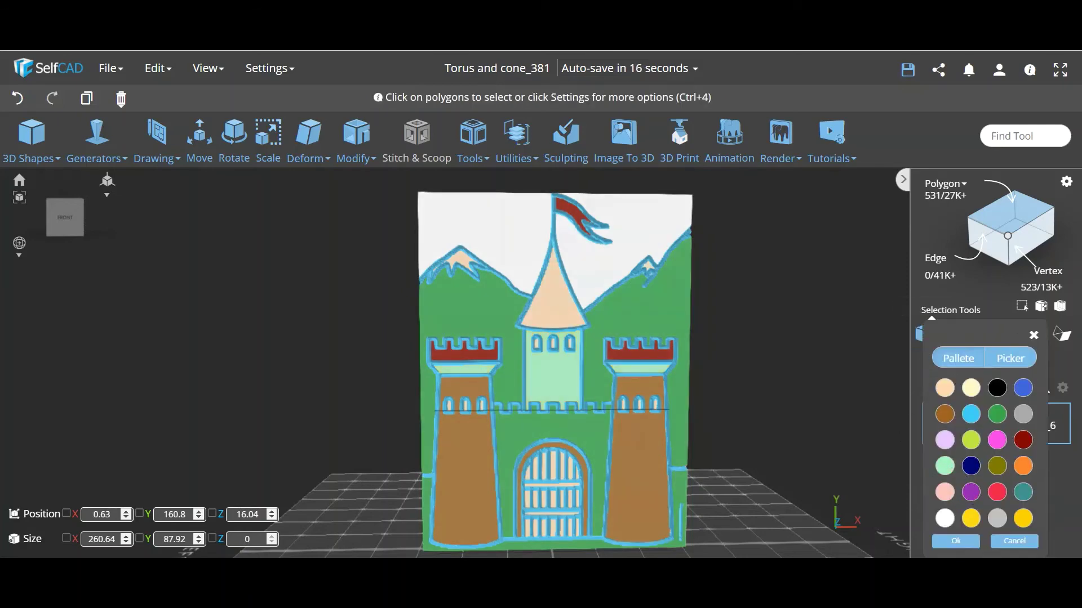
pyautogui.click(967, 542)
pyautogui.click(797, 388)
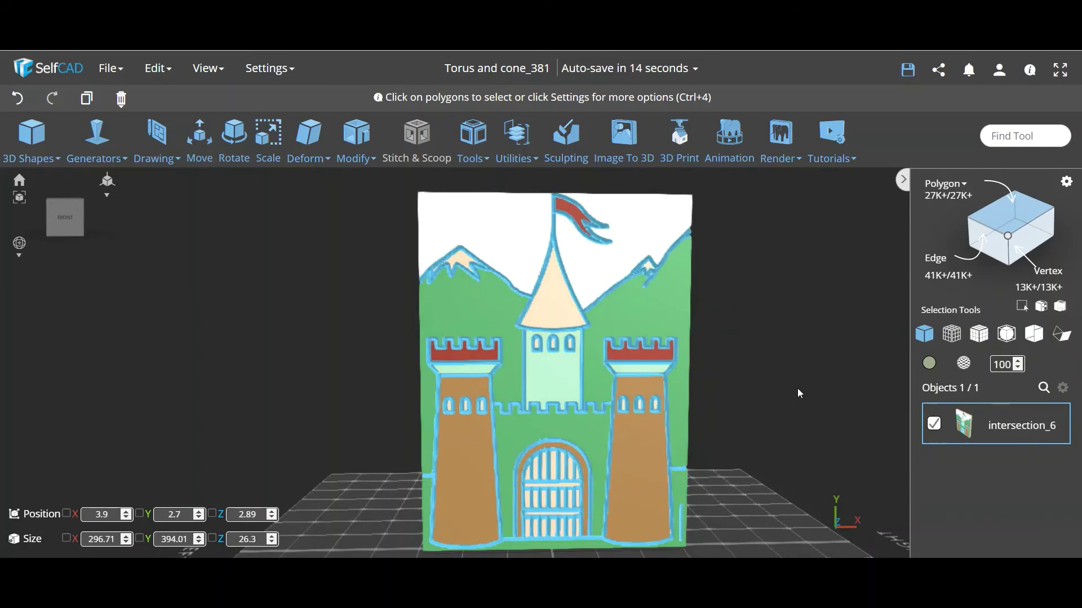
# Step: Switch to material selection and select the sky, green, beige, brown, dark red and mint green materials
pyautogui.click(964, 186)
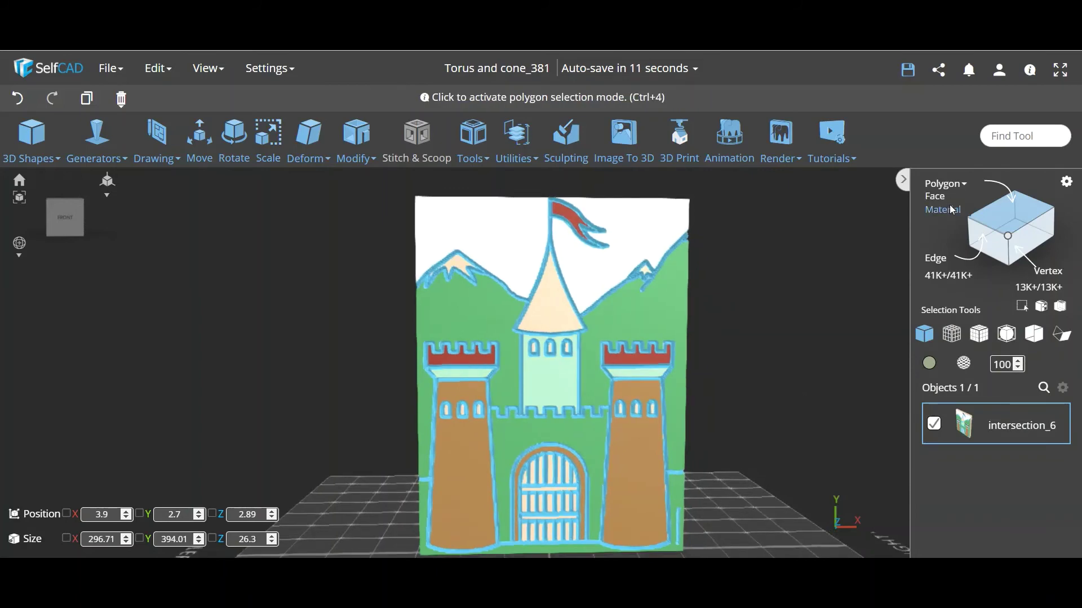
pyautogui.click(952, 210)
pyautogui.click(651, 223)
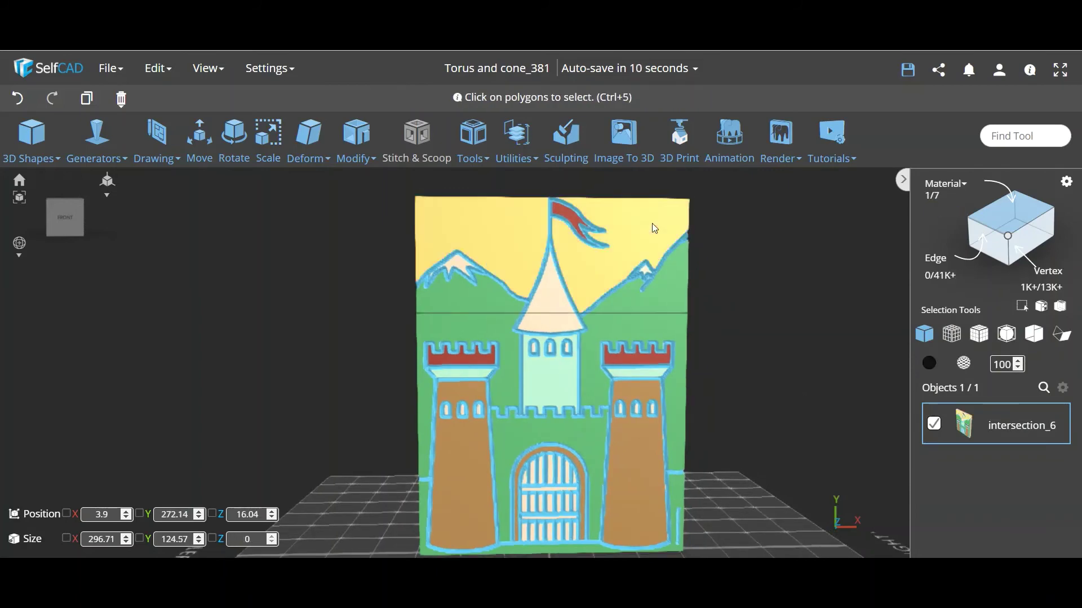
pyautogui.click(668, 286)
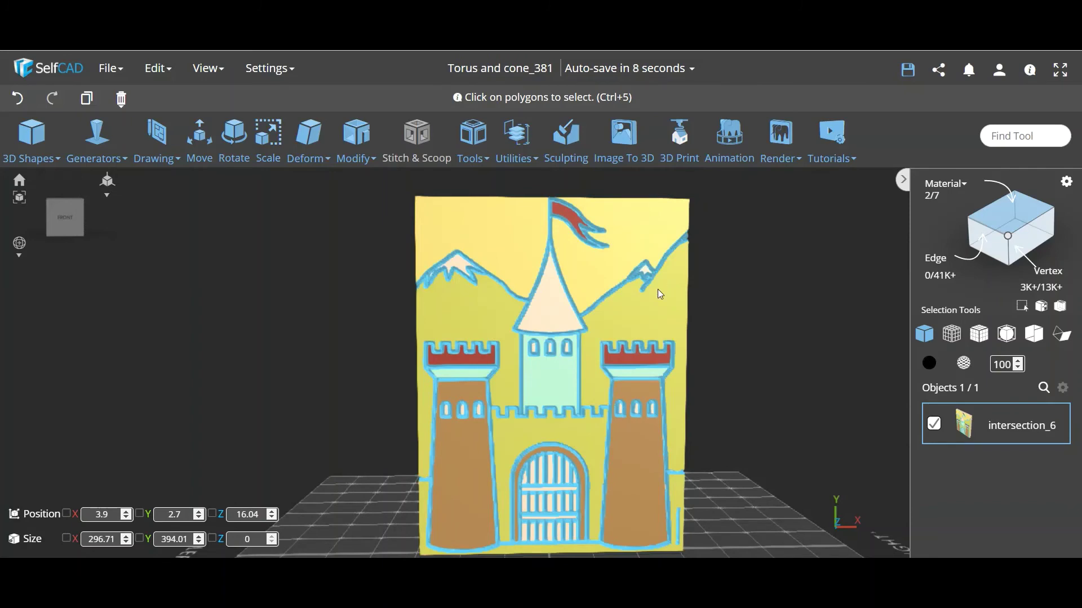
pyautogui.click(561, 309)
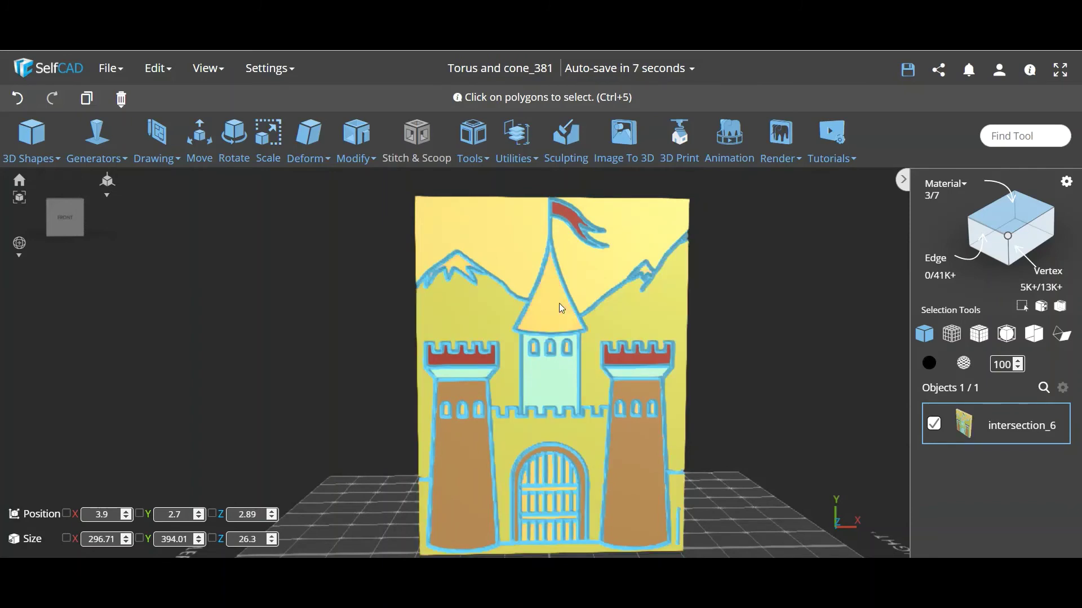
pyautogui.click(644, 443)
pyautogui.click(668, 363)
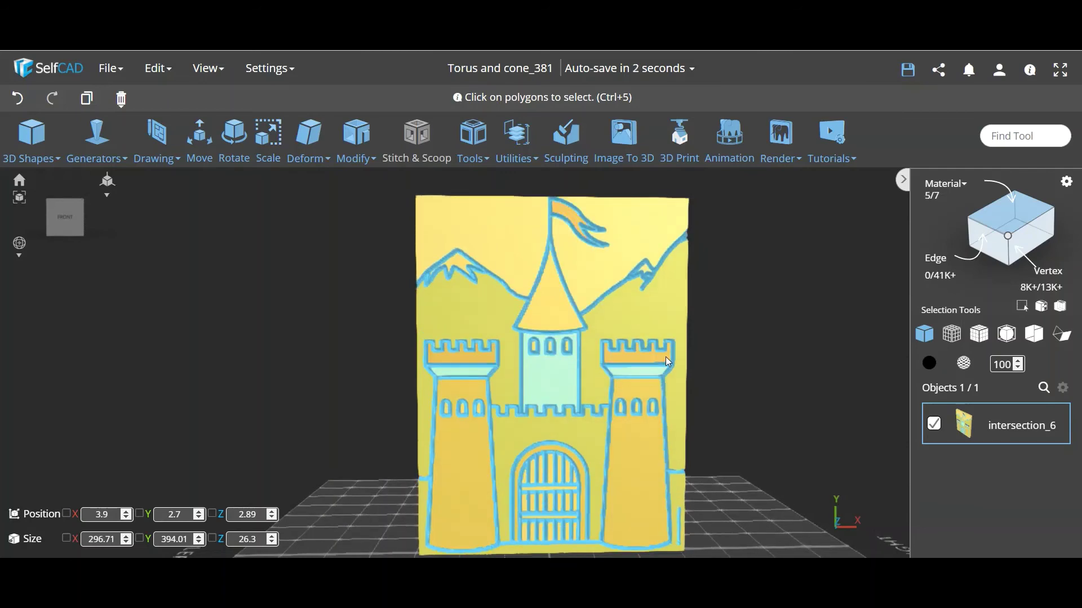
pyautogui.click(559, 373)
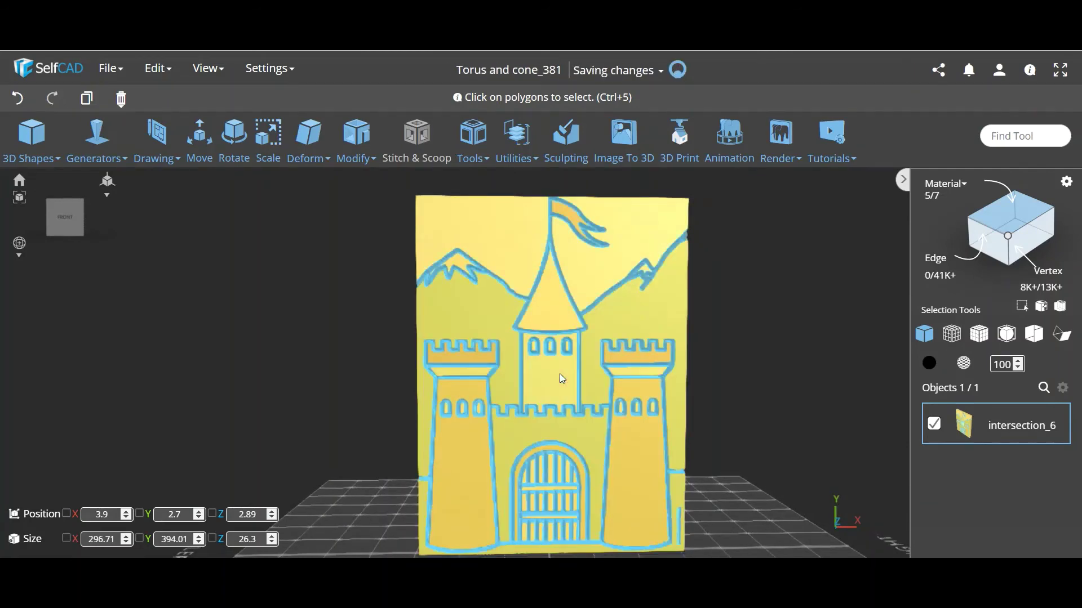
# Step: Deselect the beige material, invert the selection, and color the outlines, spire, mountain peaks and gate light lilac
pyautogui.moveTo(739, 381); pyautogui.dragTo(742, 383, button='right')
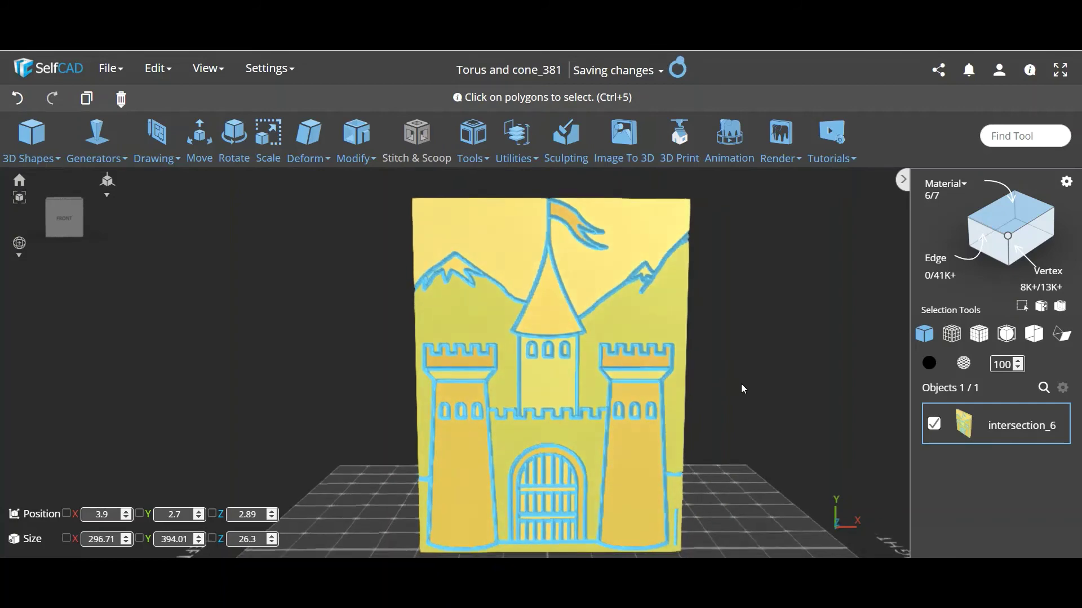
pyautogui.click(550, 479)
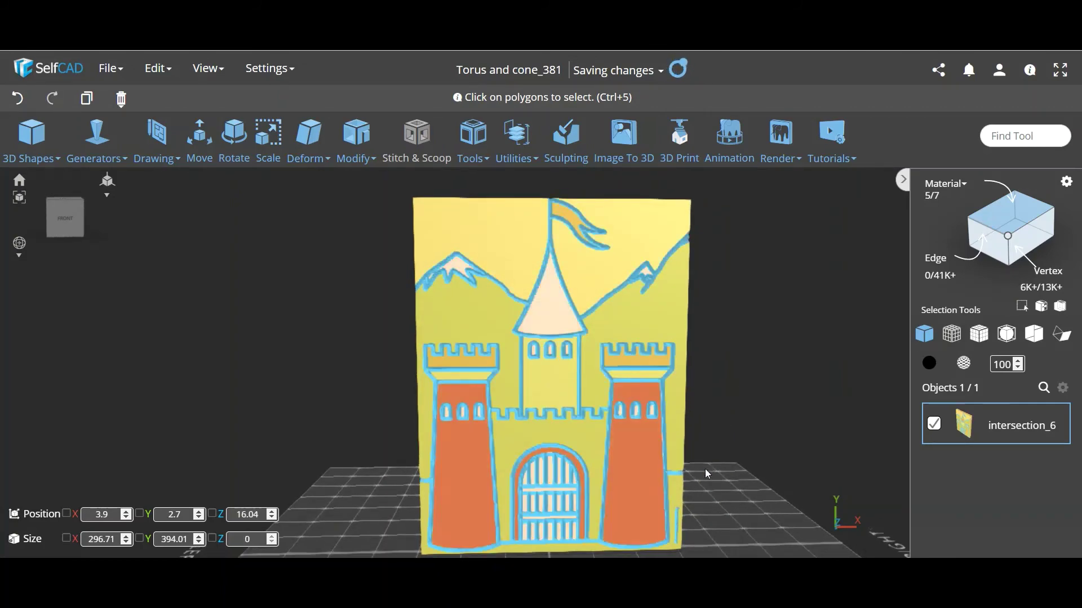
pyautogui.moveTo(812, 408); pyautogui.dragTo(812, 380, button='right')
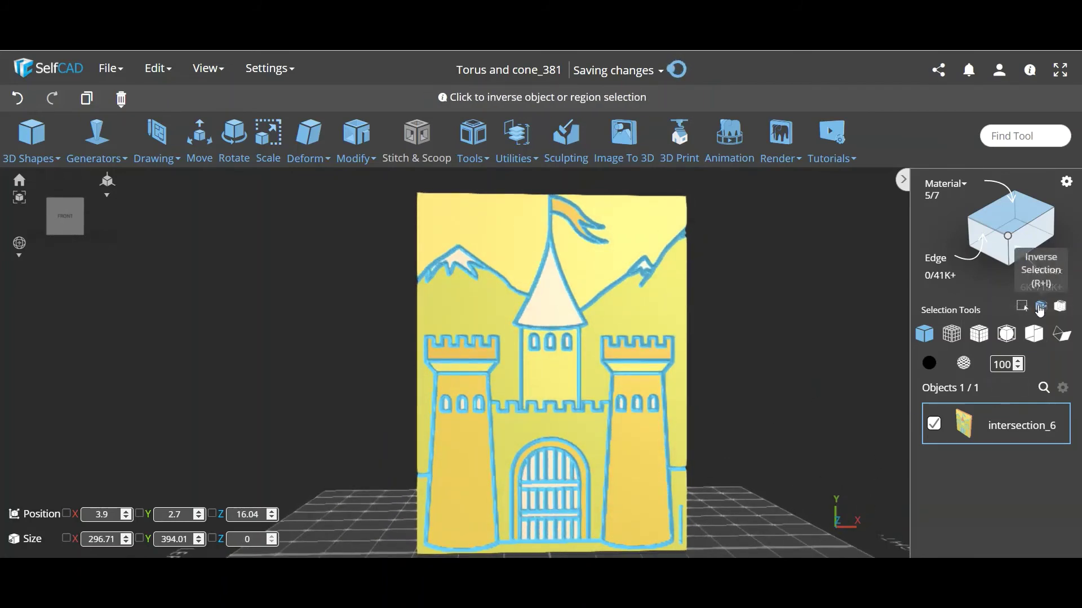
pyautogui.click(1042, 279)
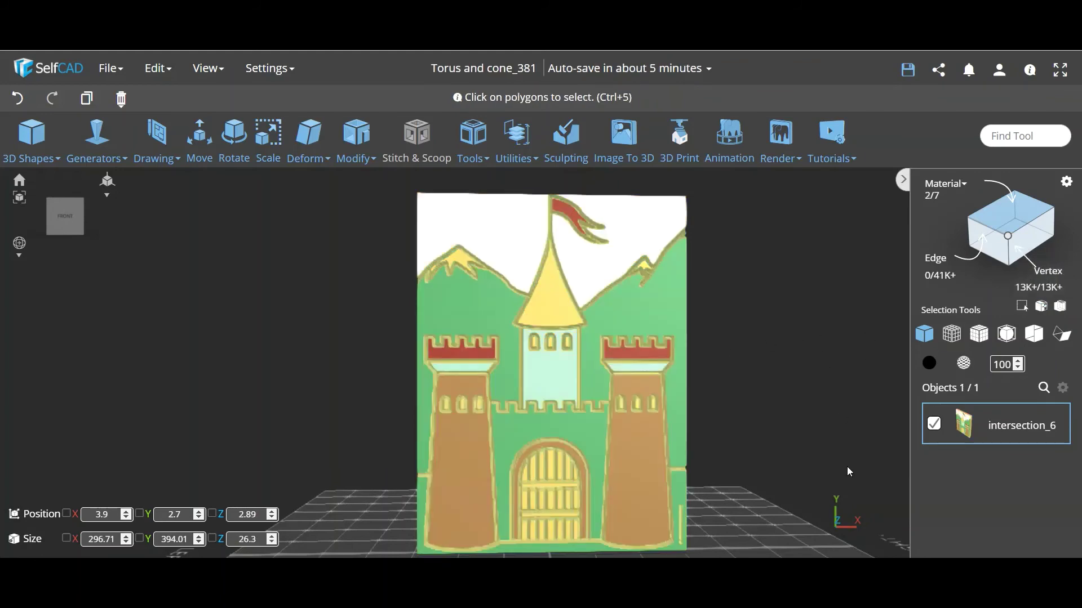
pyautogui.click(930, 363)
pyautogui.click(944, 440)
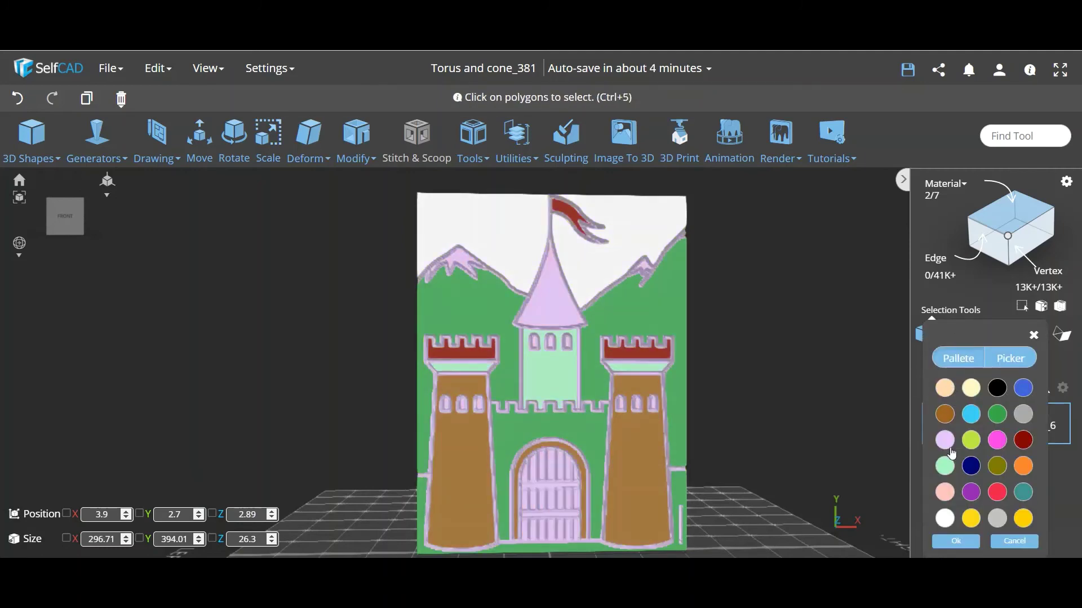
pyautogui.click(972, 543)
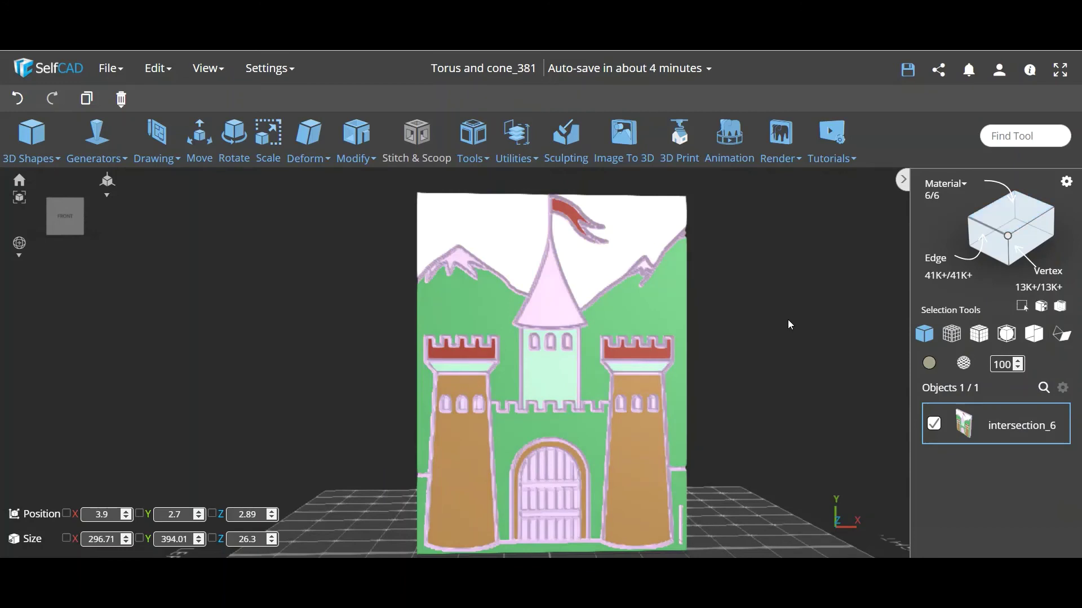
pyautogui.scroll(-2, 787, 320)
pyautogui.moveTo(782, 324); pyautogui.dragTo(779, 330)
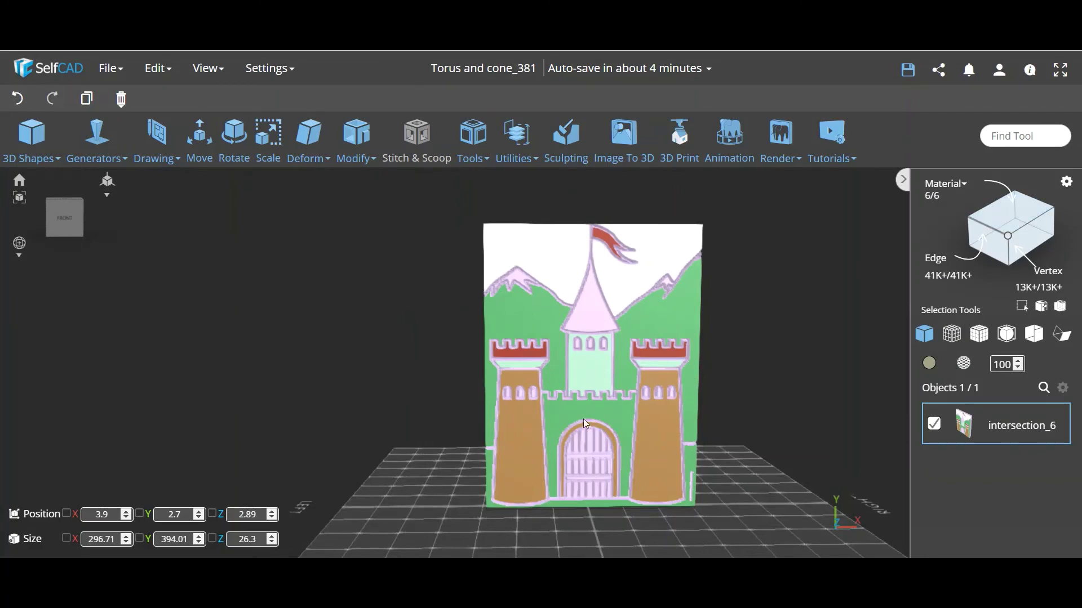
pyautogui.scroll(3, 555, 395)
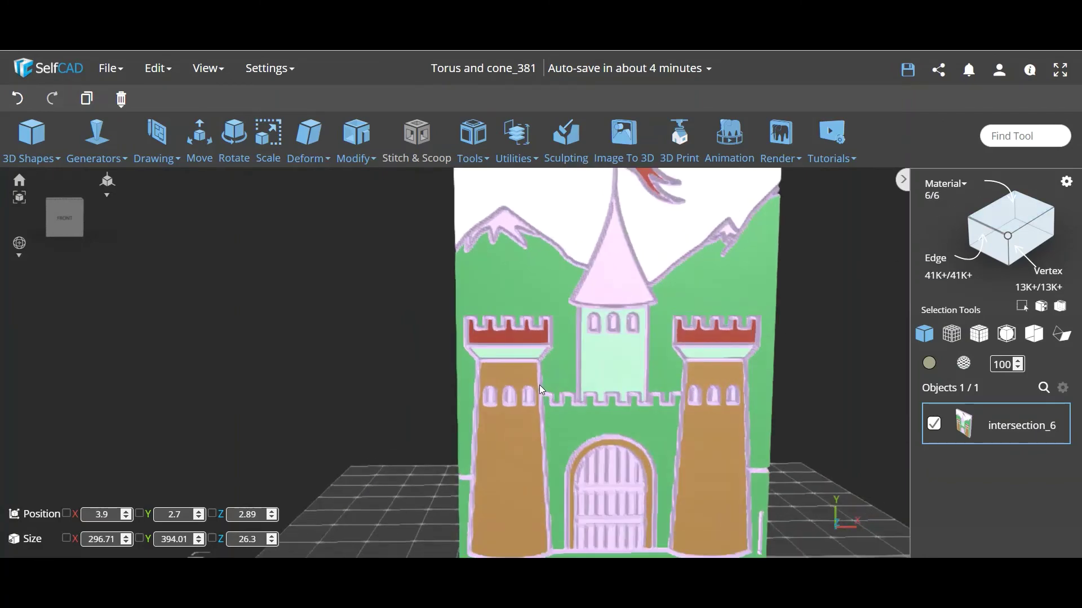
pyautogui.scroll(-5, 708, 342)
pyautogui.moveTo(780, 335); pyautogui.dragTo(719, 330, button='right')
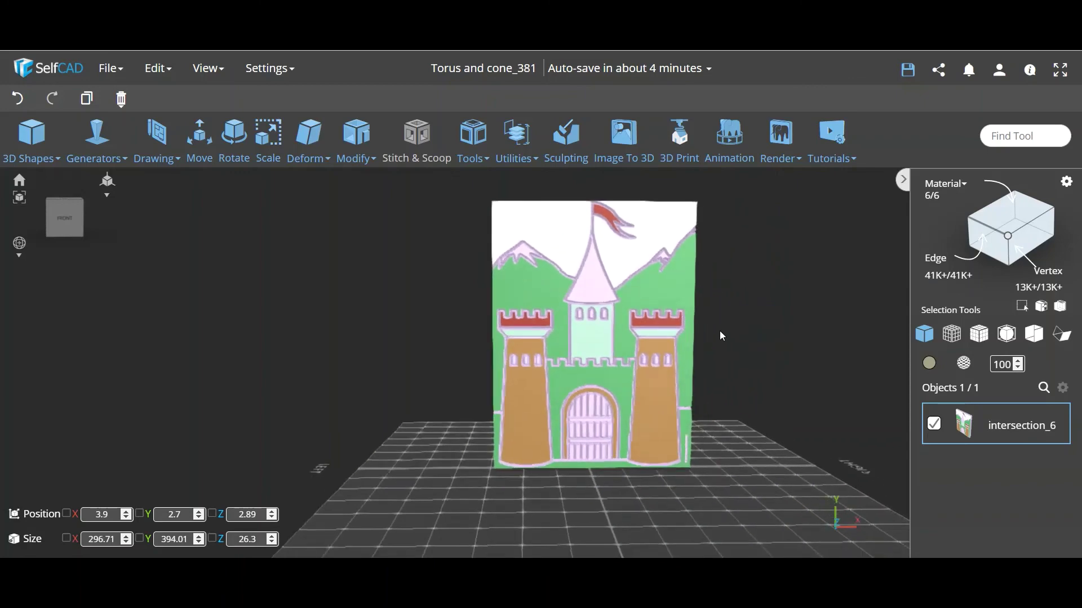
# Step: Switch to polygon selection and color the outer side faces around the panel's thickness gray
pyautogui.moveTo(742, 376); pyautogui.dragTo(680, 237)
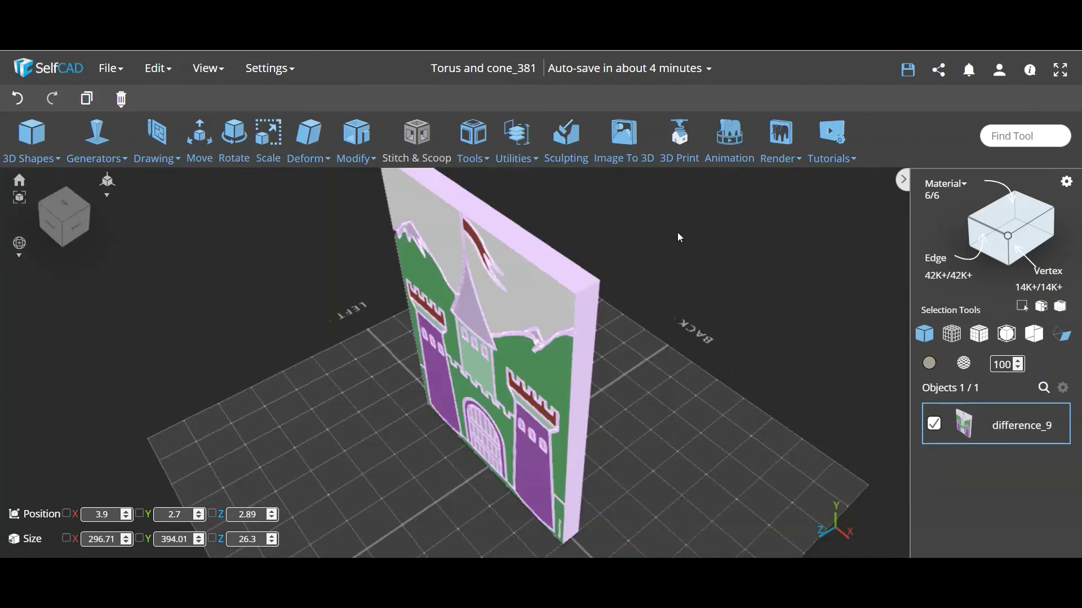
pyautogui.click(1013, 214)
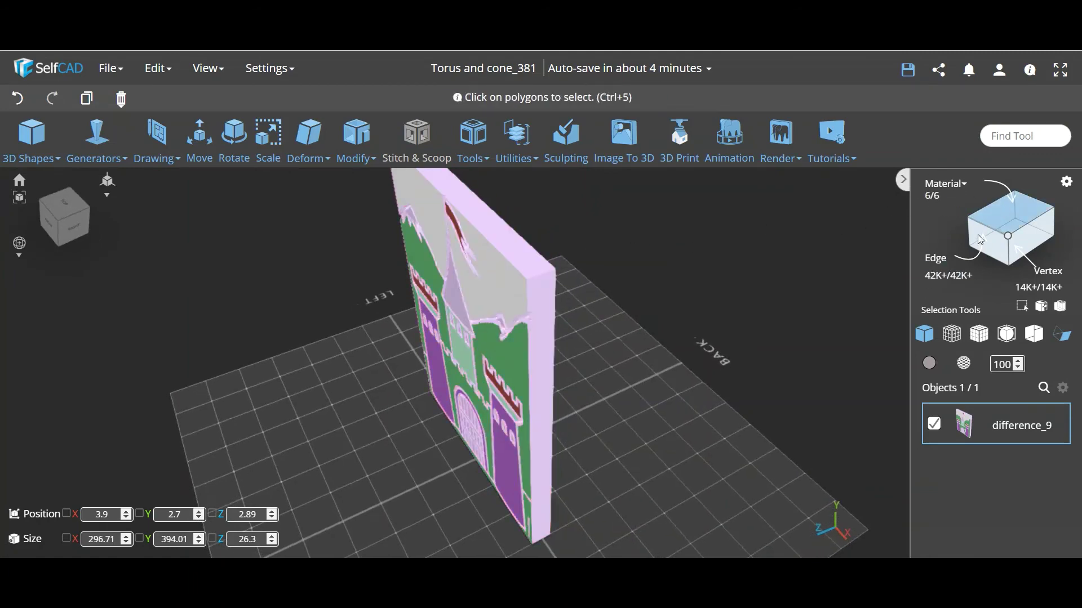
pyautogui.click(951, 185)
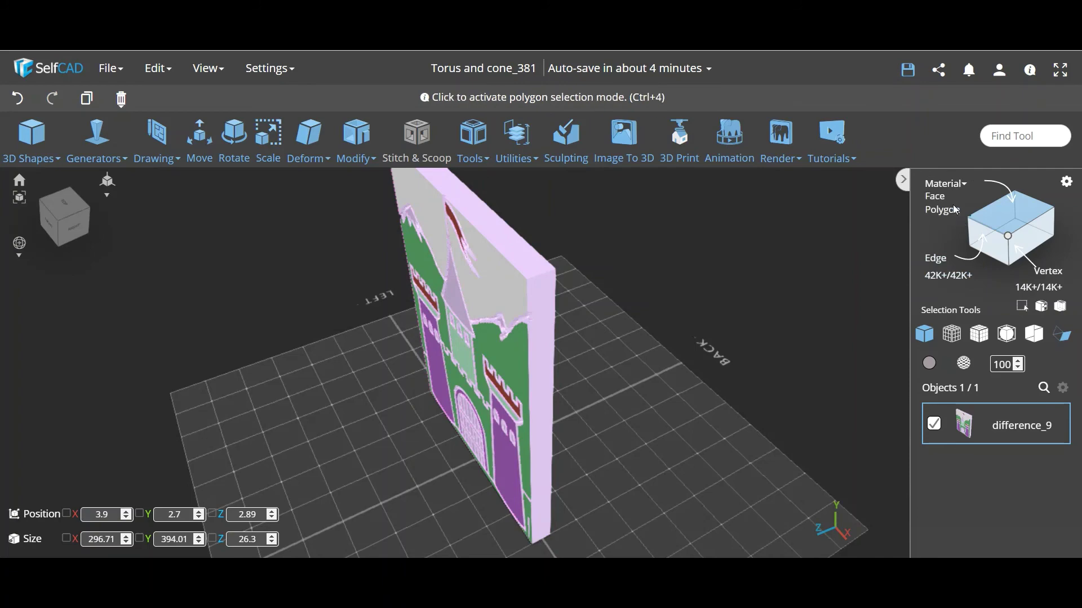
pyautogui.click(952, 209)
pyautogui.click(546, 282)
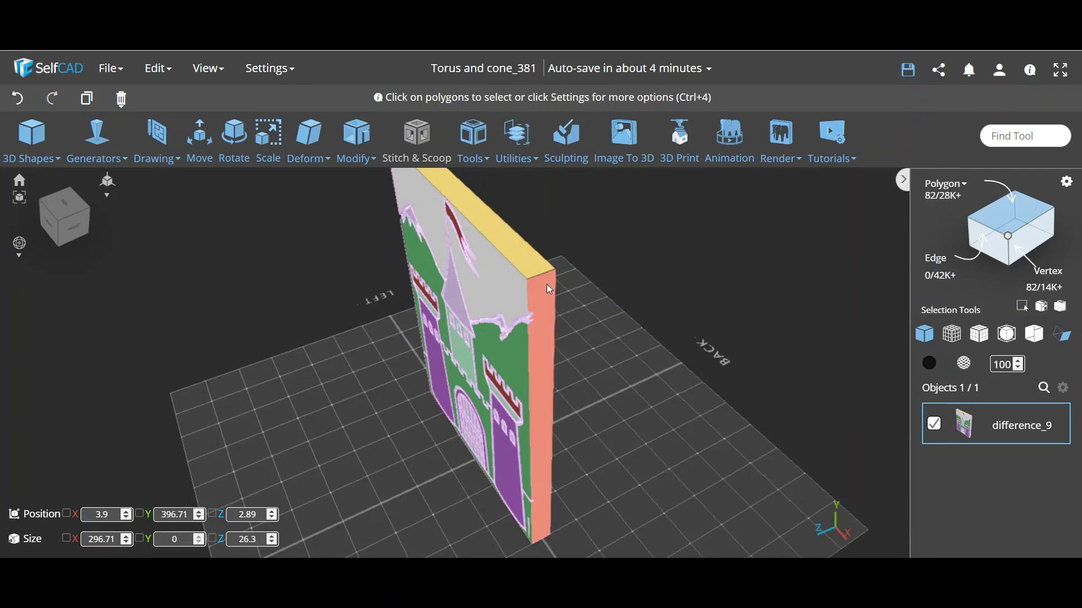
pyautogui.moveTo(546, 284); pyautogui.dragTo(773, 375)
pyautogui.click(449, 288)
pyautogui.click(617, 296)
pyautogui.click(582, 340)
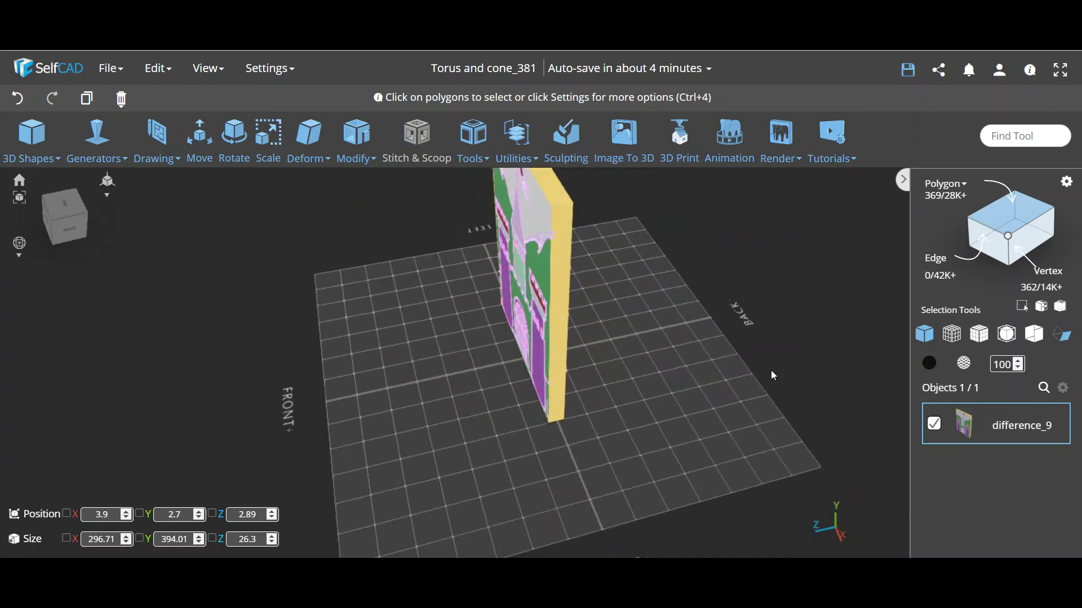
pyautogui.click(929, 361)
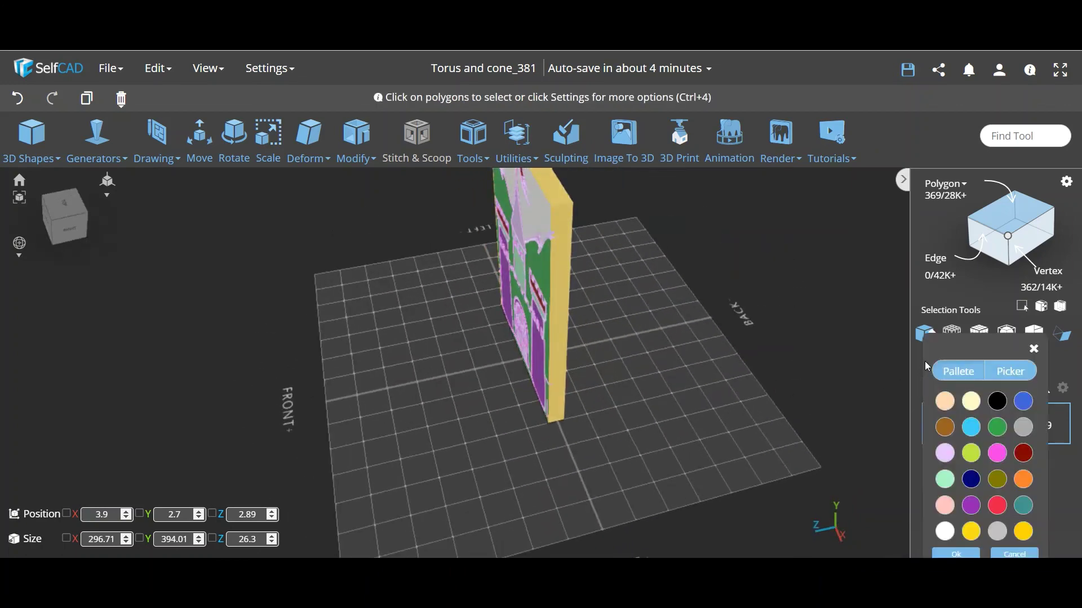
pyautogui.click(971, 471)
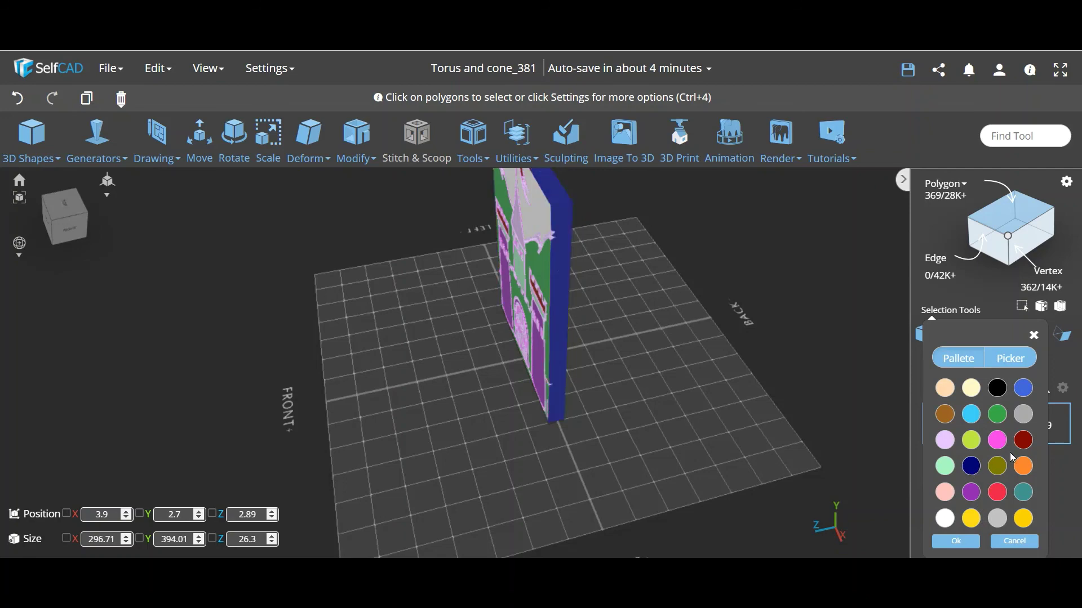
pyautogui.click(1024, 415)
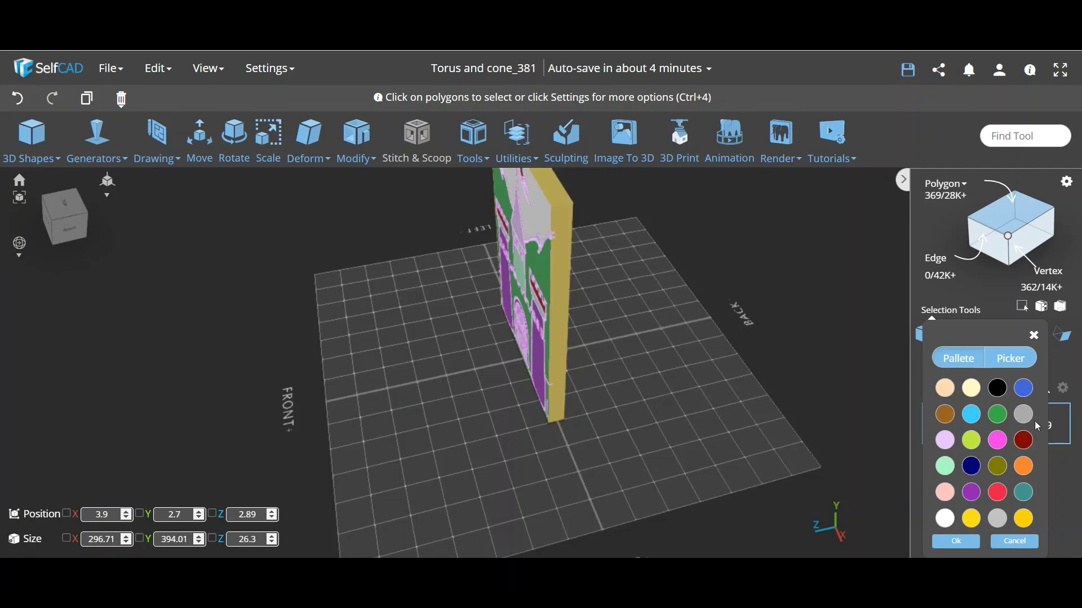
pyautogui.click(968, 542)
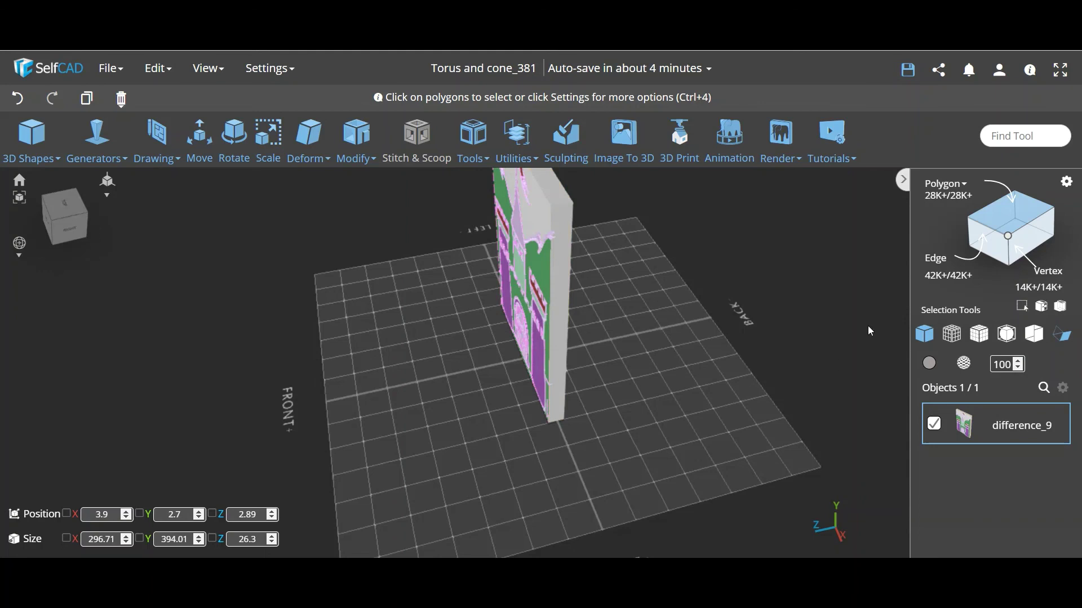
# Step: Switch from polygon selection to material selection for the castle panel
pyautogui.click(950, 183)
pyautogui.click(940, 207)
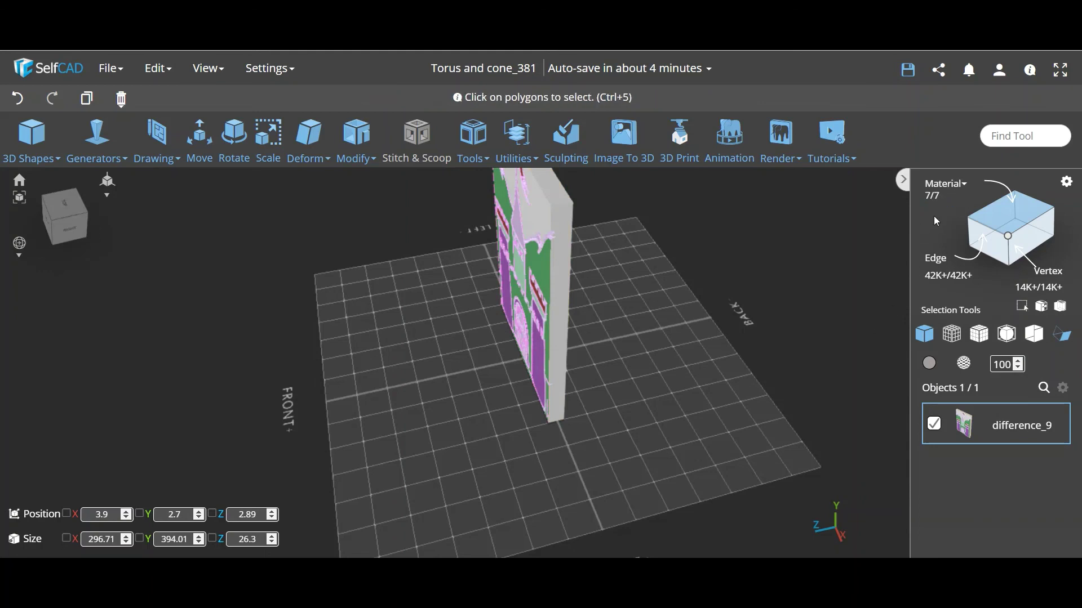
pyautogui.moveTo(607, 361); pyautogui.dragTo(752, 334)
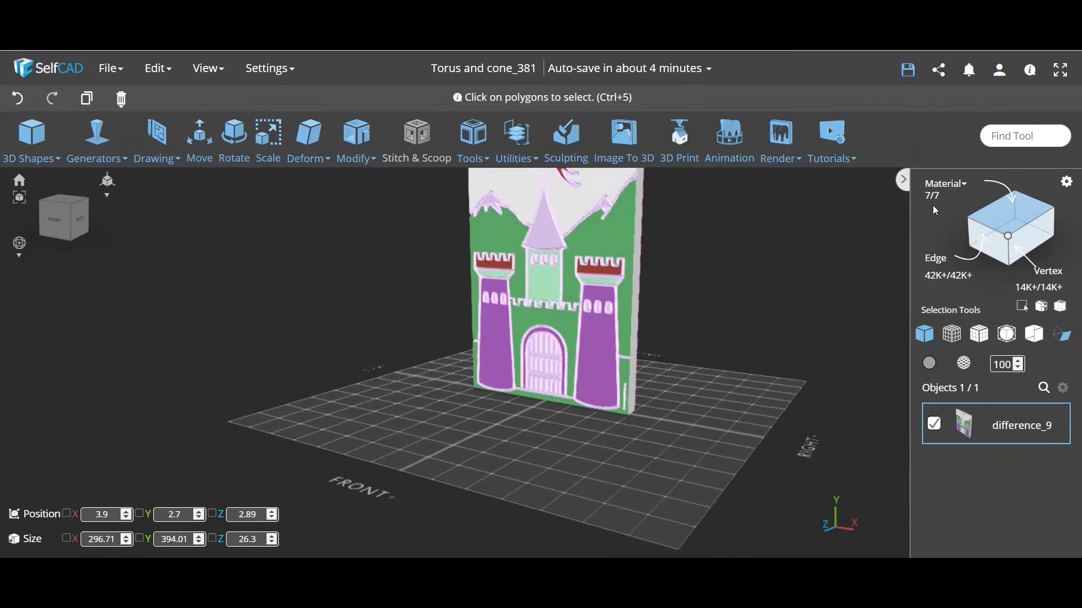
pyautogui.moveTo(717, 309); pyautogui.dragTo(741, 325)
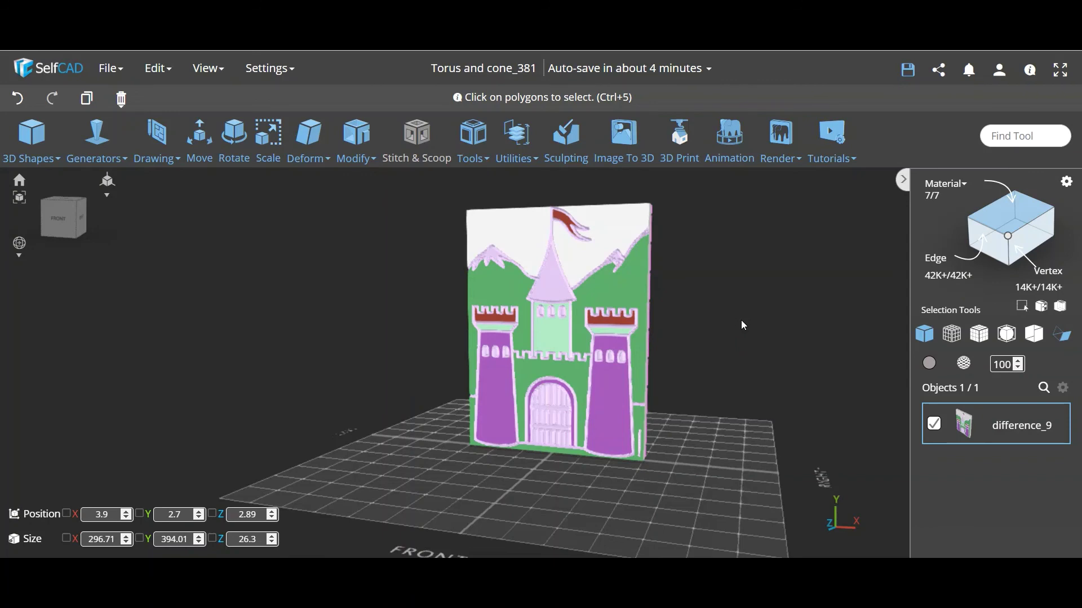
pyautogui.moveTo(742, 325); pyautogui.dragTo(713, 372)
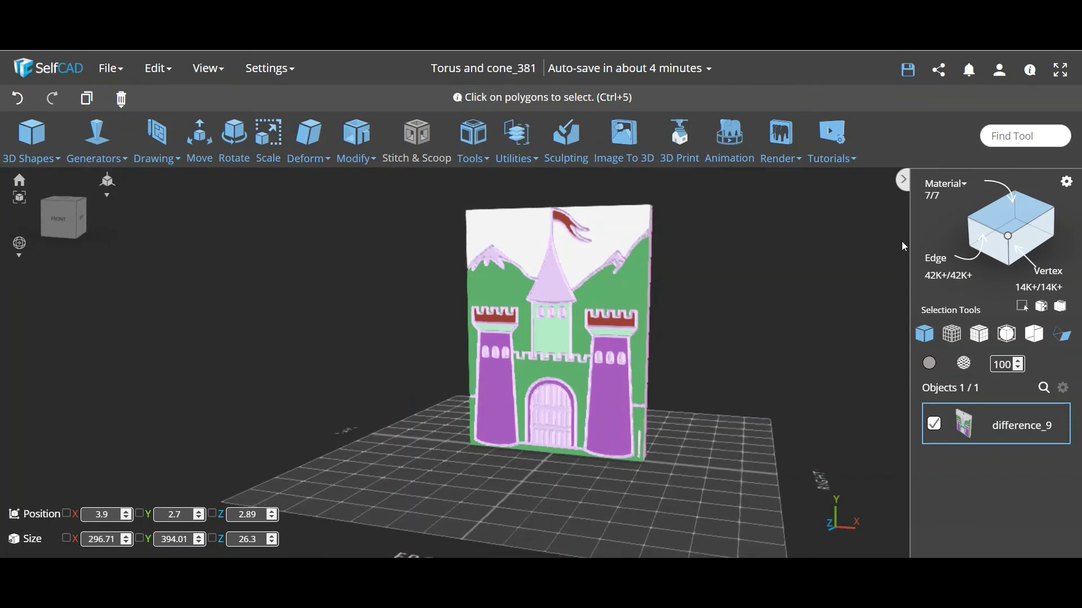
# Step: Select the side towers' purple material and the dark red battlement and flag material, and color both purple
pyautogui.click(621, 392)
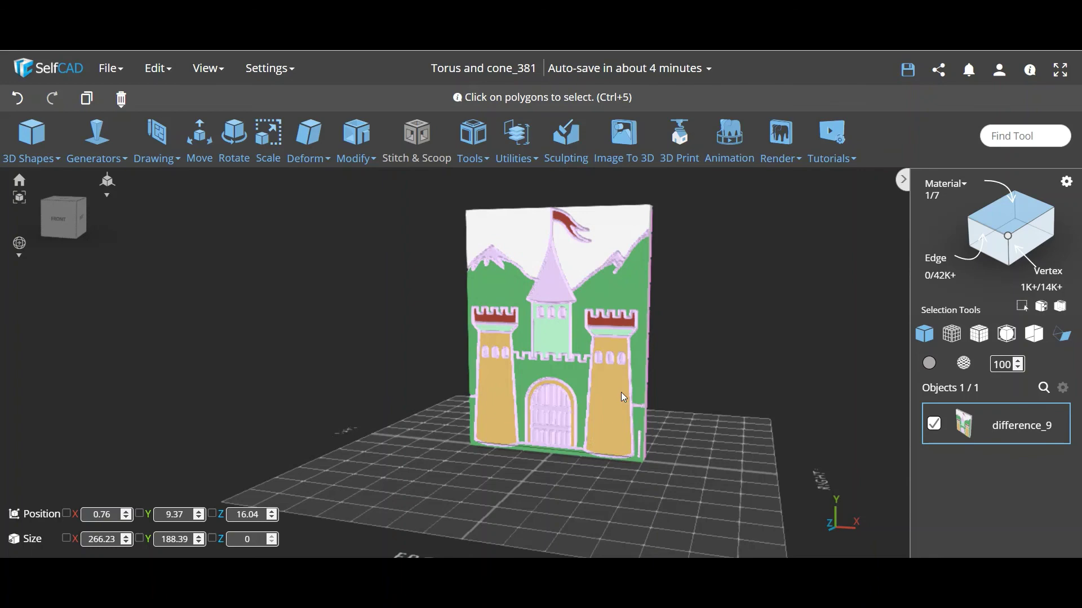
pyautogui.click(619, 325)
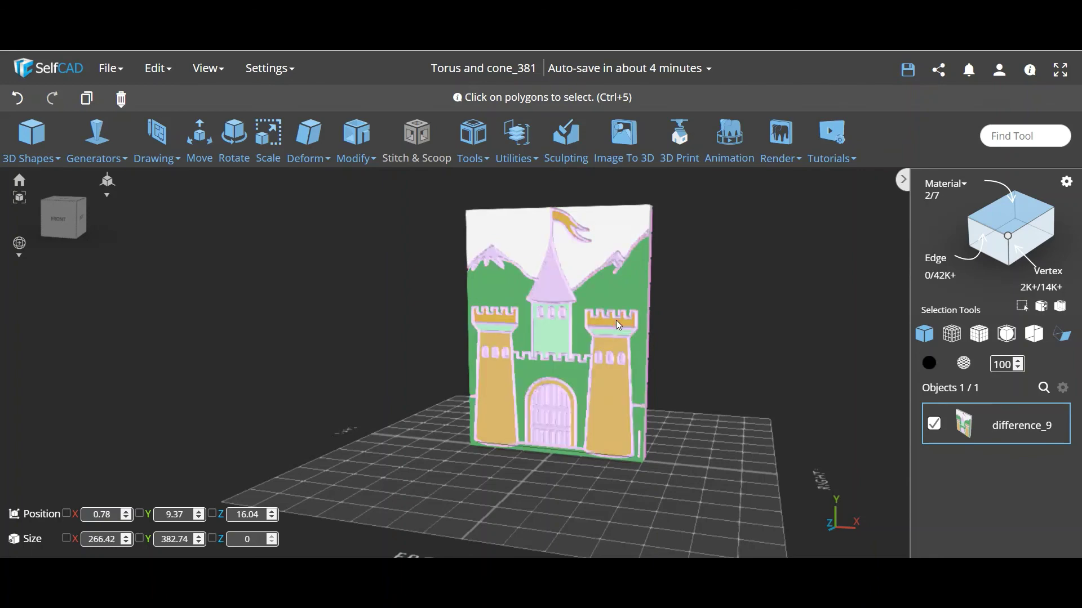
pyautogui.click(929, 363)
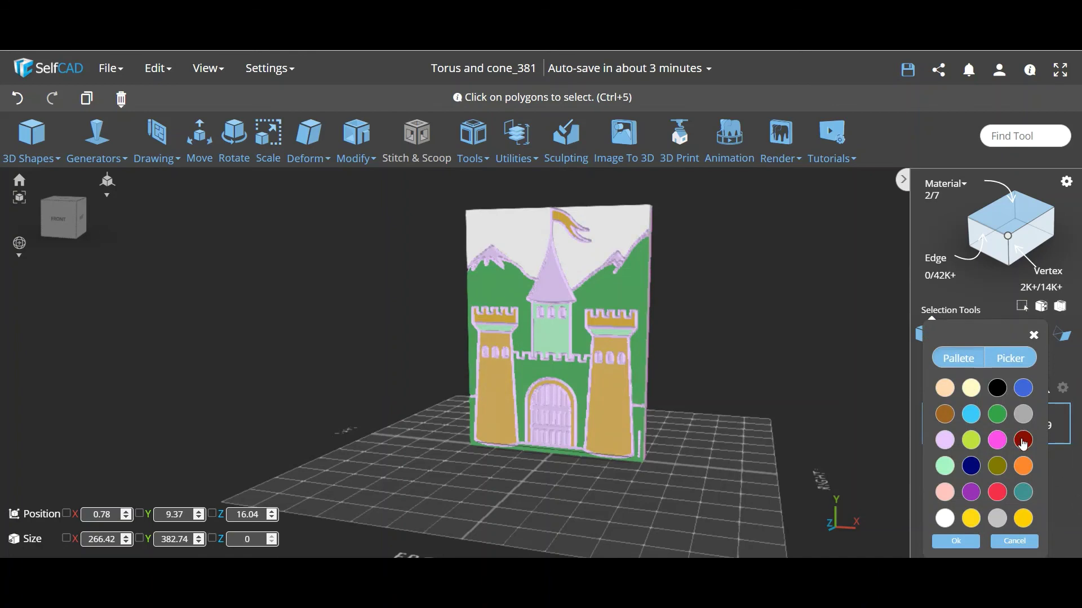
pyautogui.click(970, 499)
pyautogui.click(956, 540)
pyautogui.moveTo(805, 356); pyautogui.dragTo(813, 357)
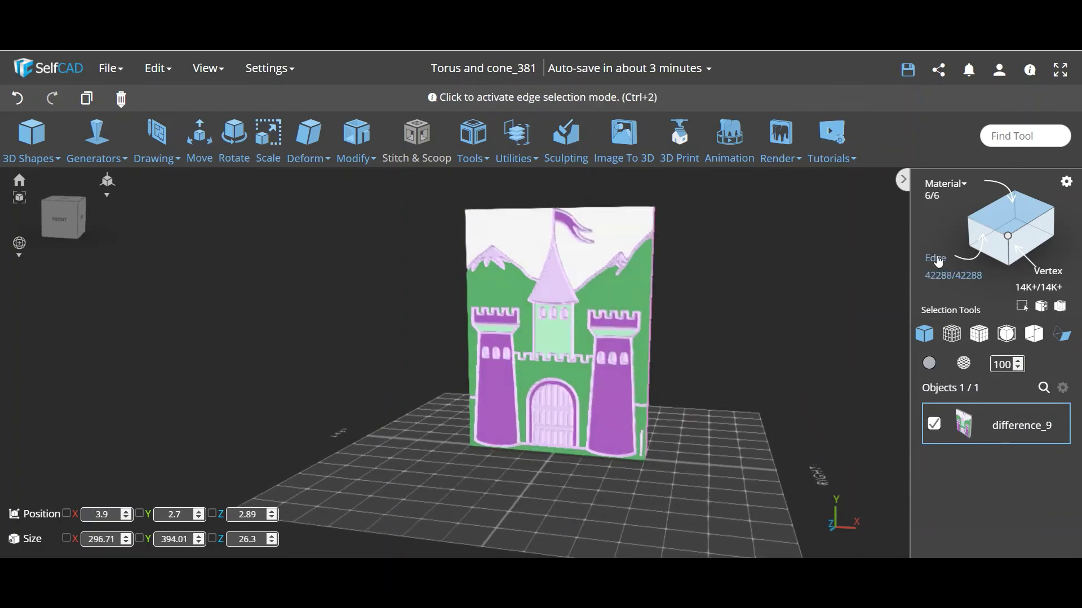
# Step: Select the lilac outline material and the purple tower material, and color both lime green
pyautogui.hotkey('ctrl', 'z')
pyautogui.hotkey('ctrl', 'z')
pyautogui.hotkey('ctrl', 'z')
pyautogui.hotkey('ctrl', 'z')
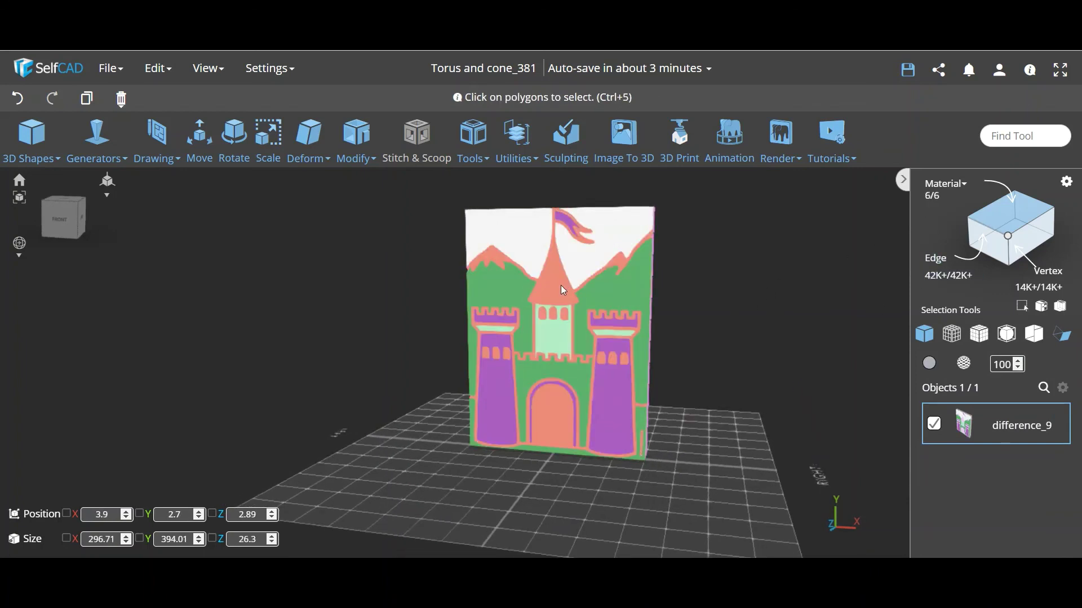
pyautogui.hotkey('ctrl', 'z')
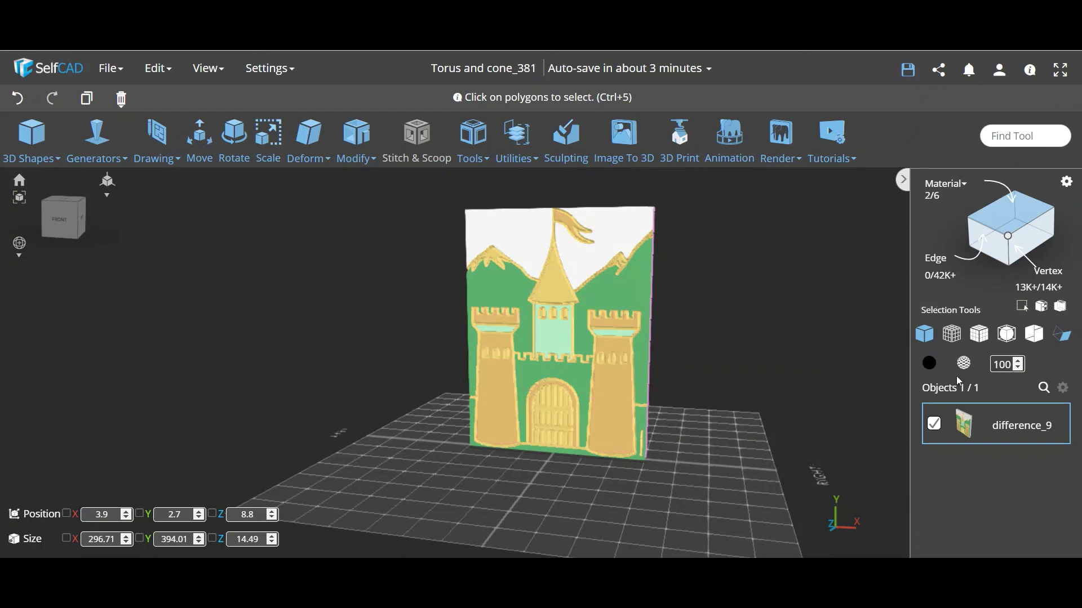
pyautogui.click(928, 365)
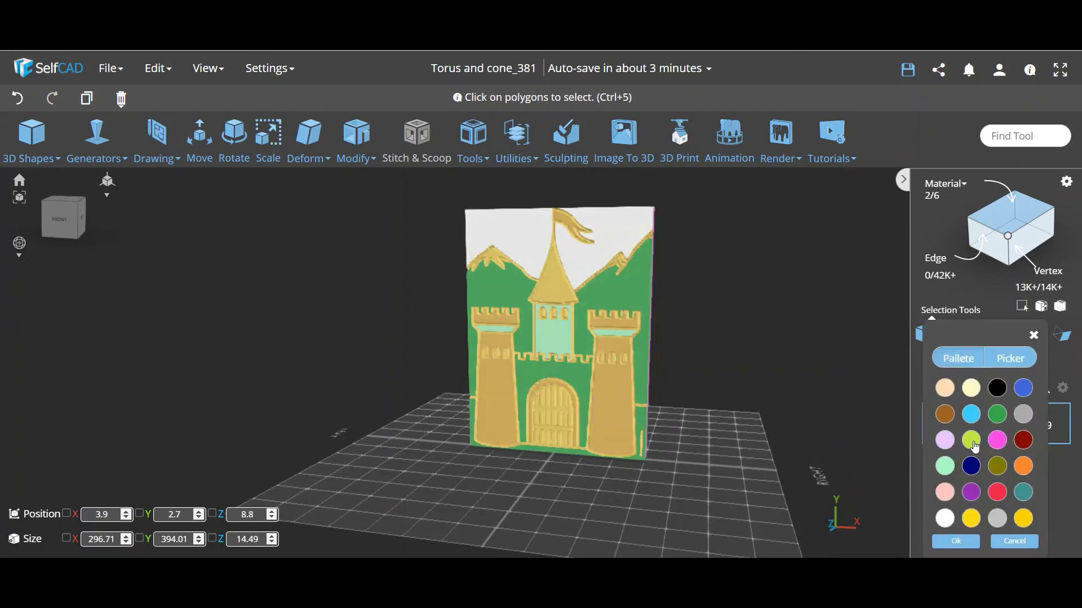
pyautogui.click(973, 442)
pyautogui.click(956, 542)
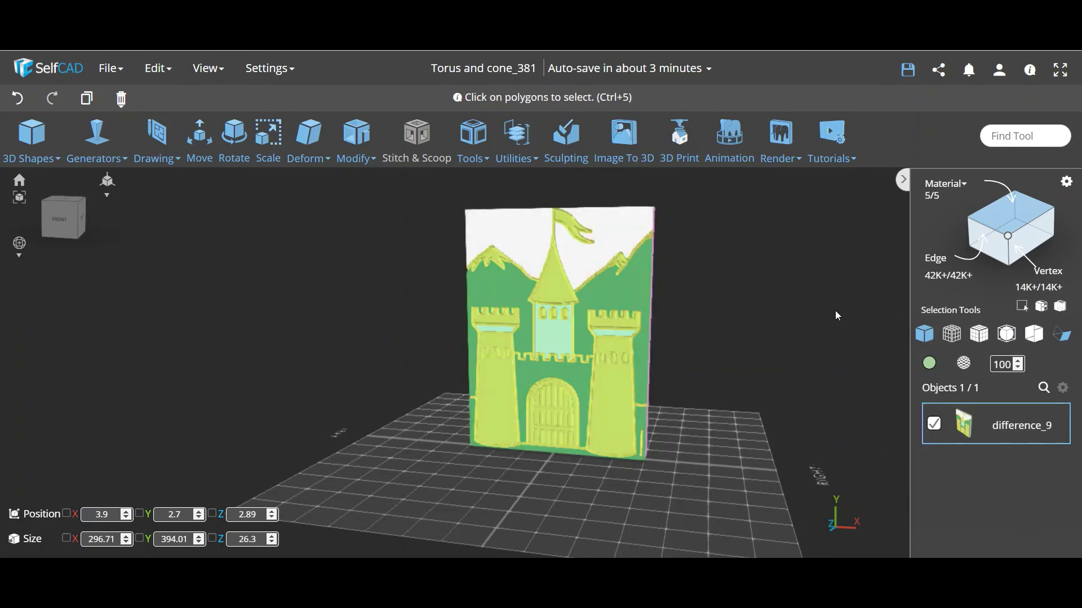
# Step: Undo the lime green and purple recoloring together with the related material selections
pyautogui.click(18, 100)
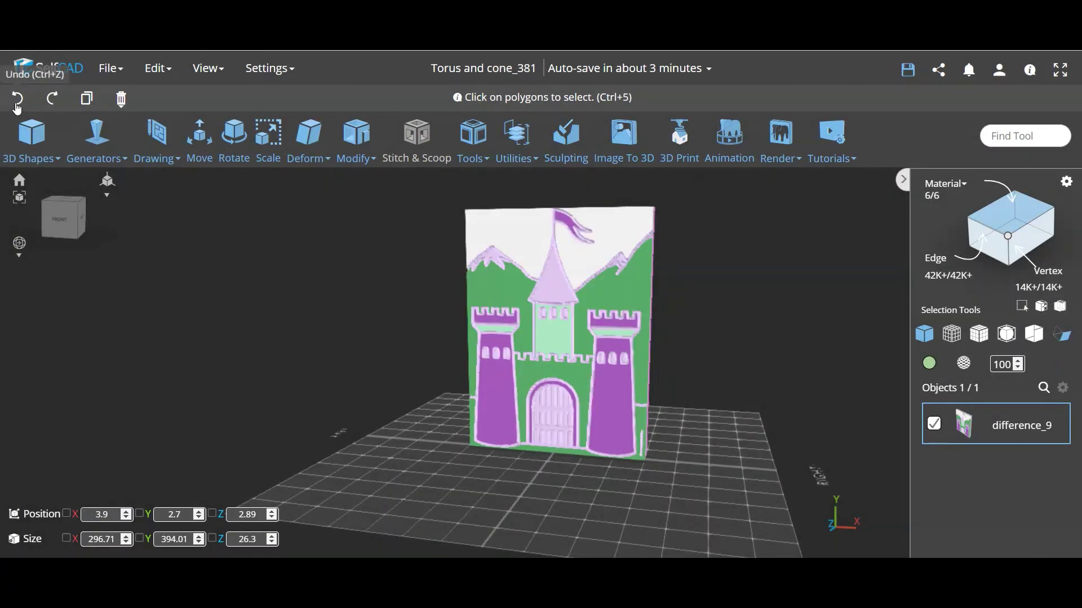
pyautogui.click(17, 100)
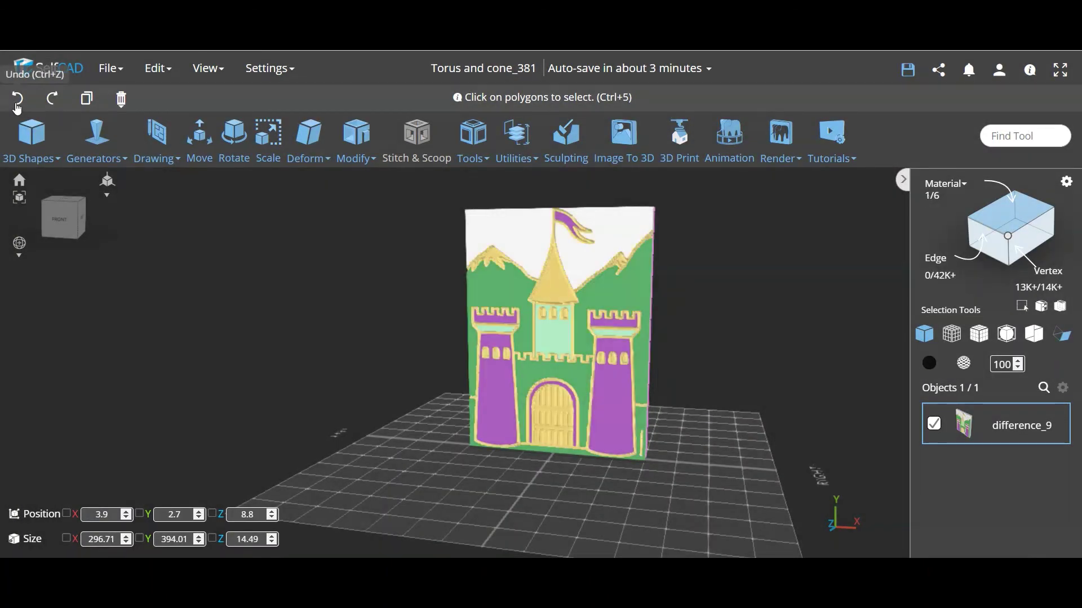
pyautogui.click(22, 107)
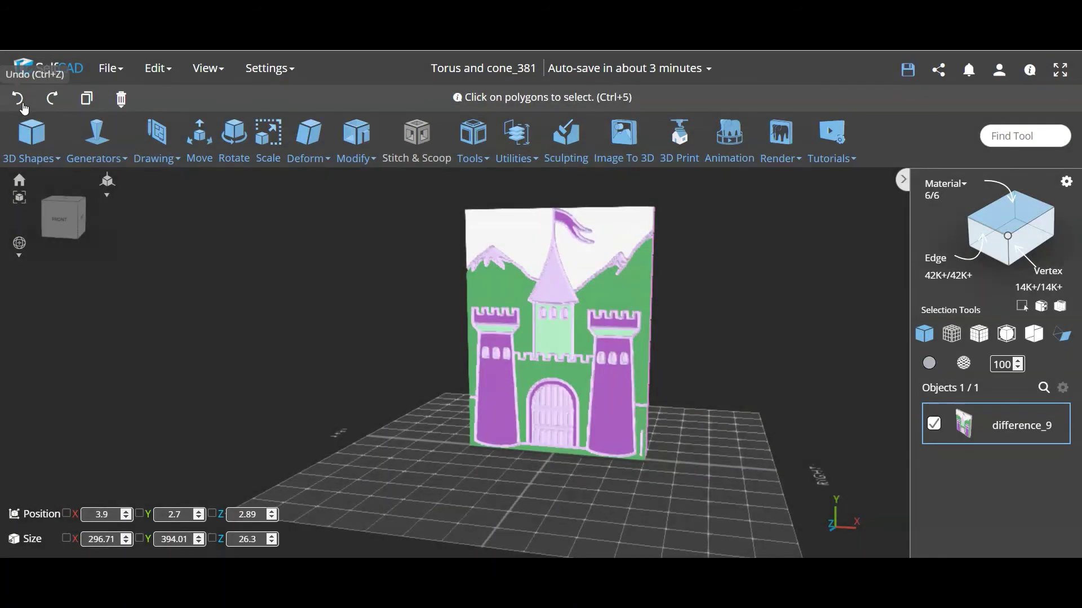
pyautogui.click(24, 107)
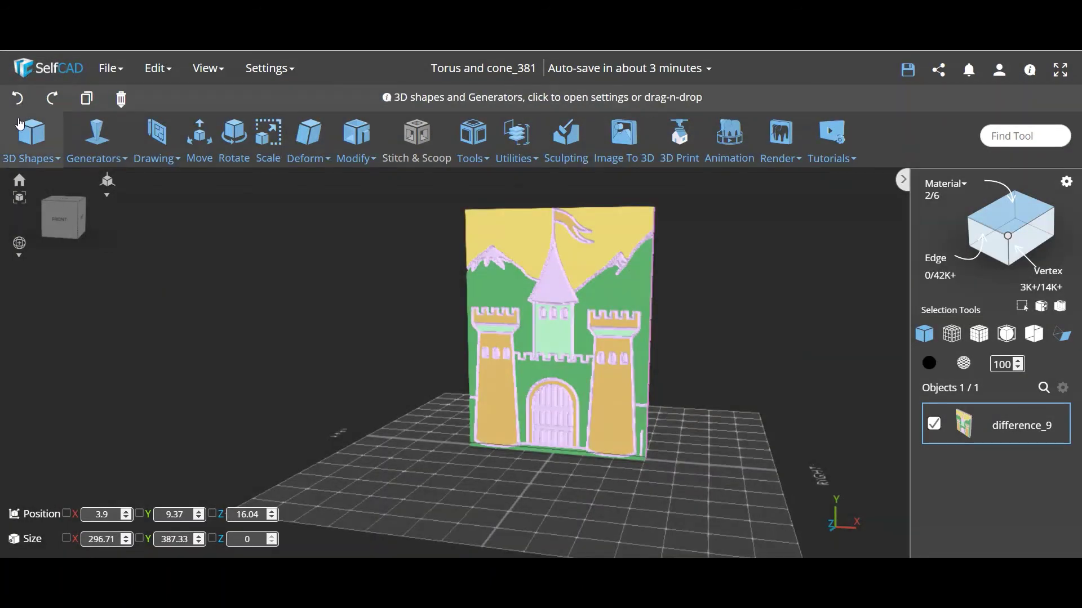
pyautogui.click(22, 101)
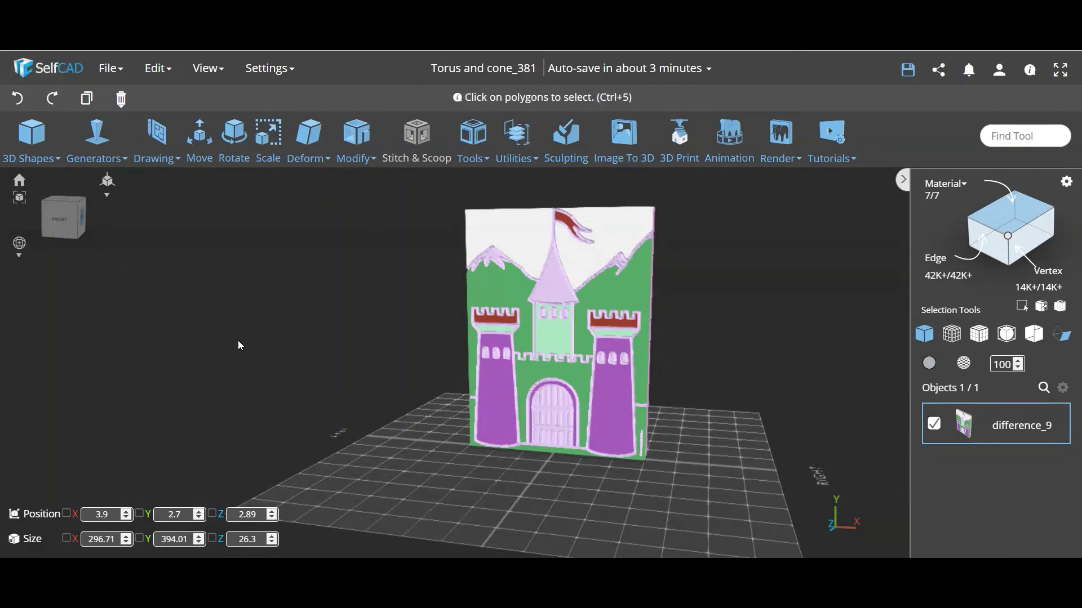
pyautogui.moveTo(237, 339); pyautogui.dragTo(285, 360)
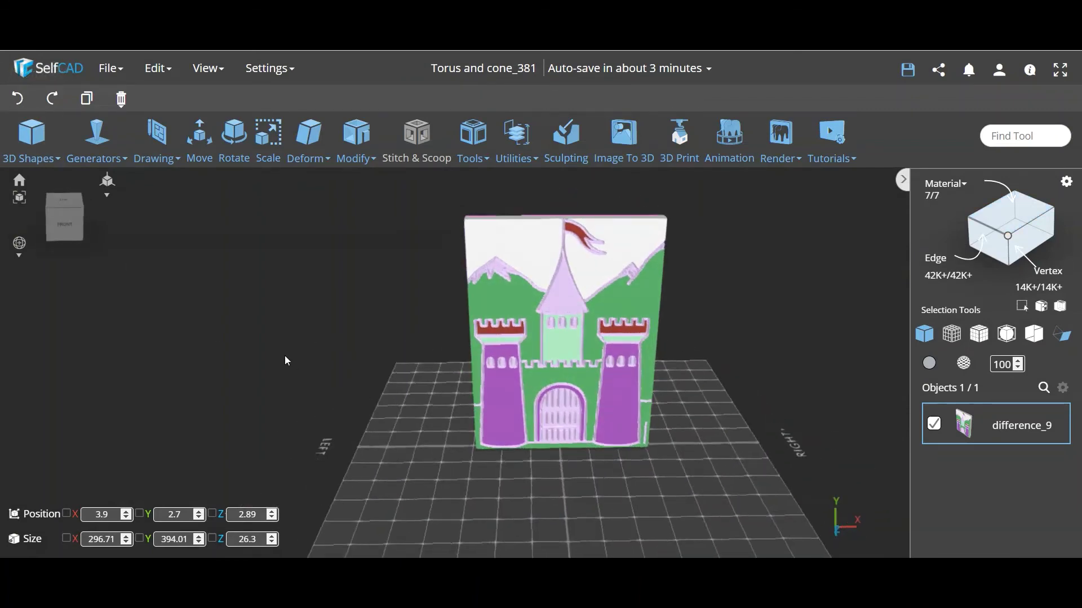